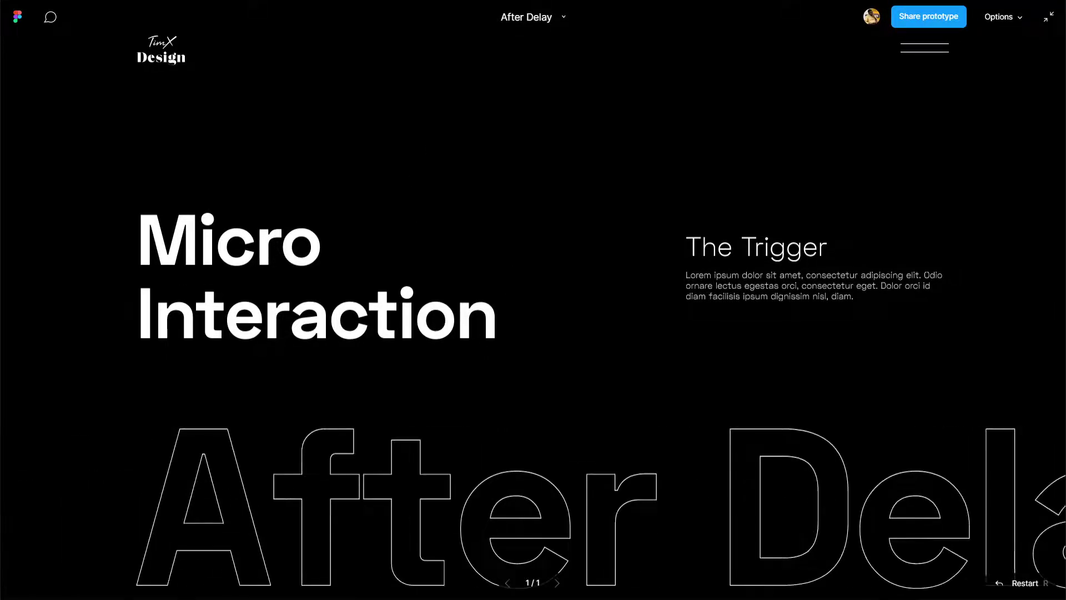
Leave the full-screen prototype, switch to the After Delay design file and examine the After Delay text instance on Desktop - 1
{"action": "left_click", "coordinate": [1048, 17]}
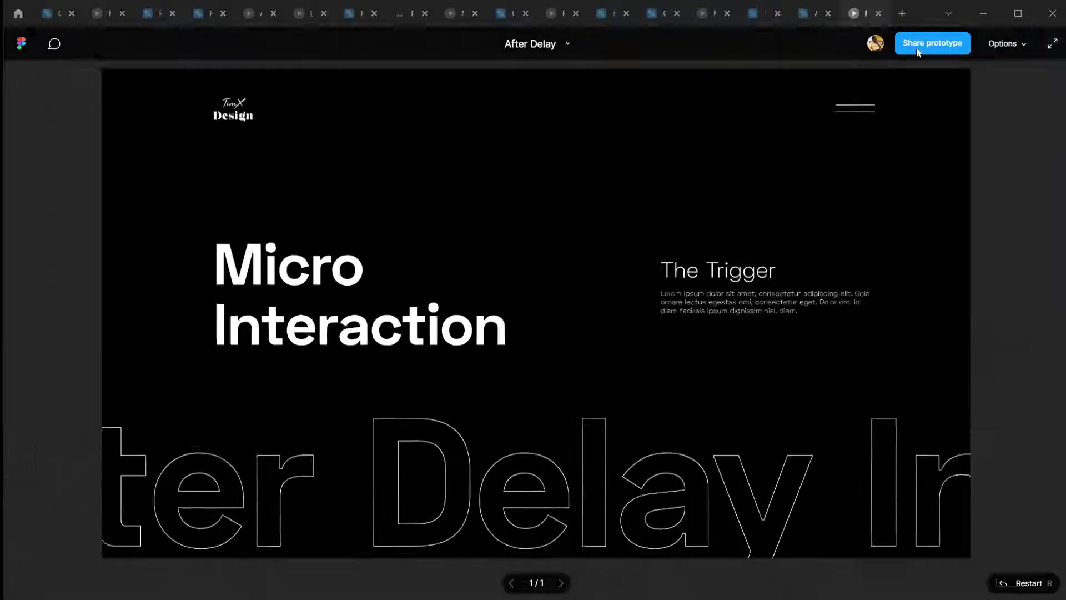
{"action": "left_click", "coordinate": [810, 14]}
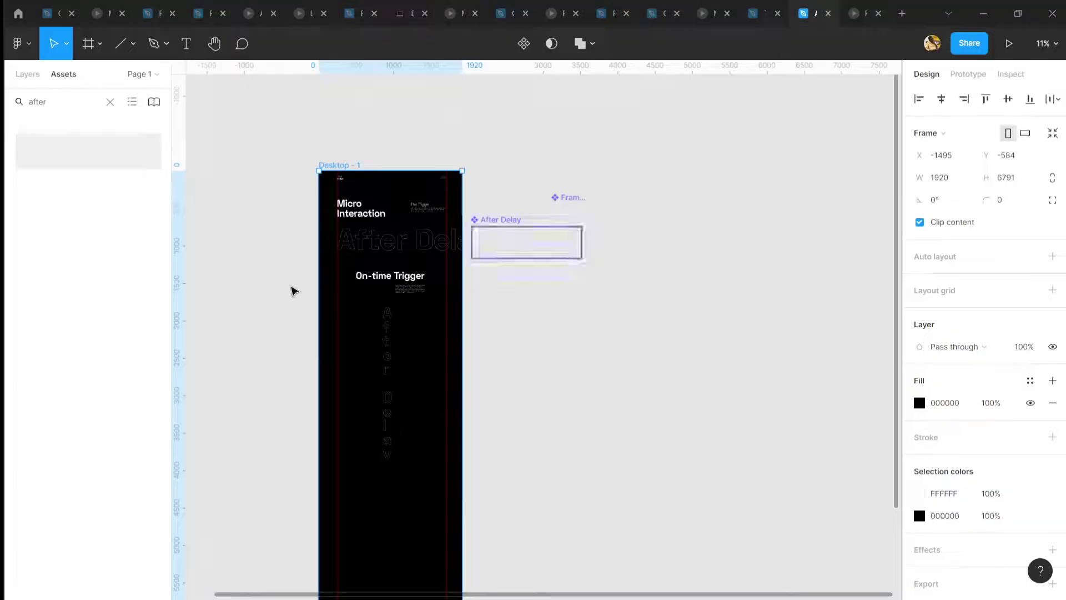
{"action": "scroll", "coordinate": [292, 290], "scroll_direction": "up", "scroll_amount": 6}
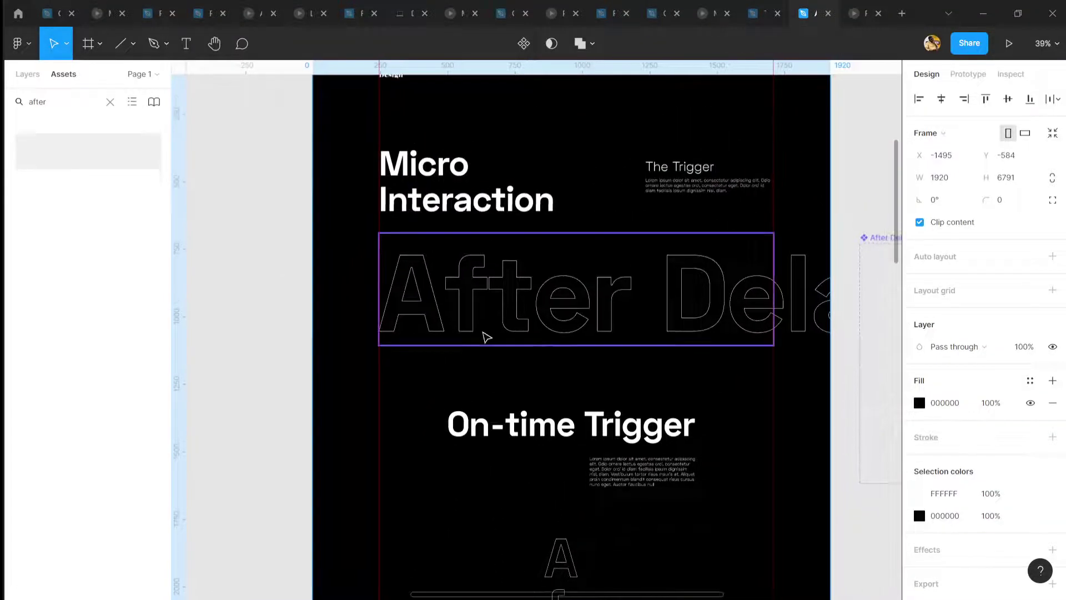
{"action": "scroll", "coordinate": [487, 337], "scroll_direction": "down", "scroll_amount": 3}
{"action": "left_click", "coordinate": [499, 315]}
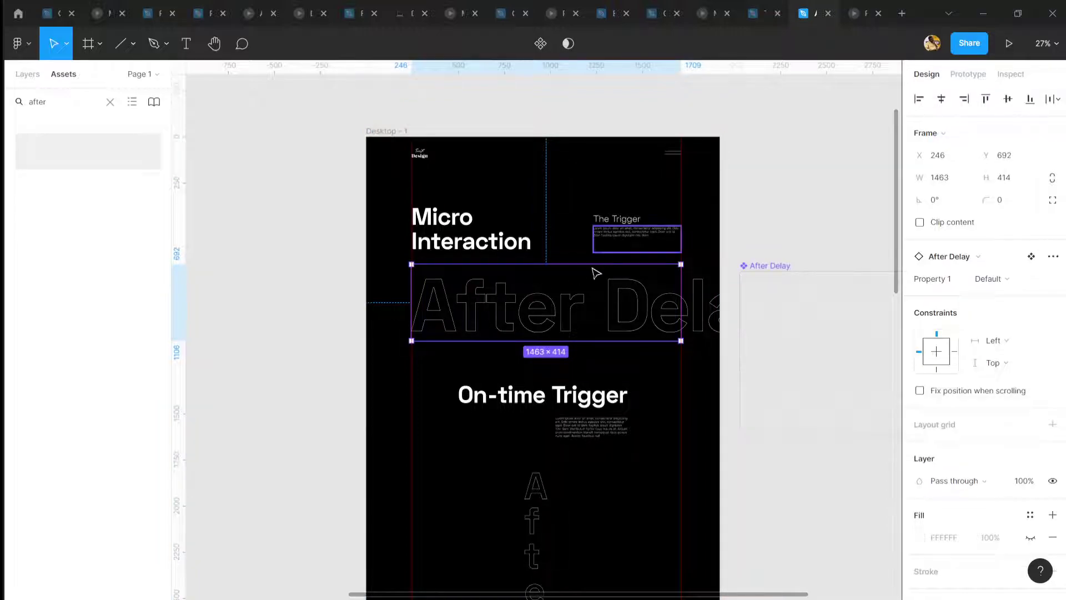
{"action": "scroll", "coordinate": [543, 328], "scroll_direction": "up", "scroll_amount": 3}
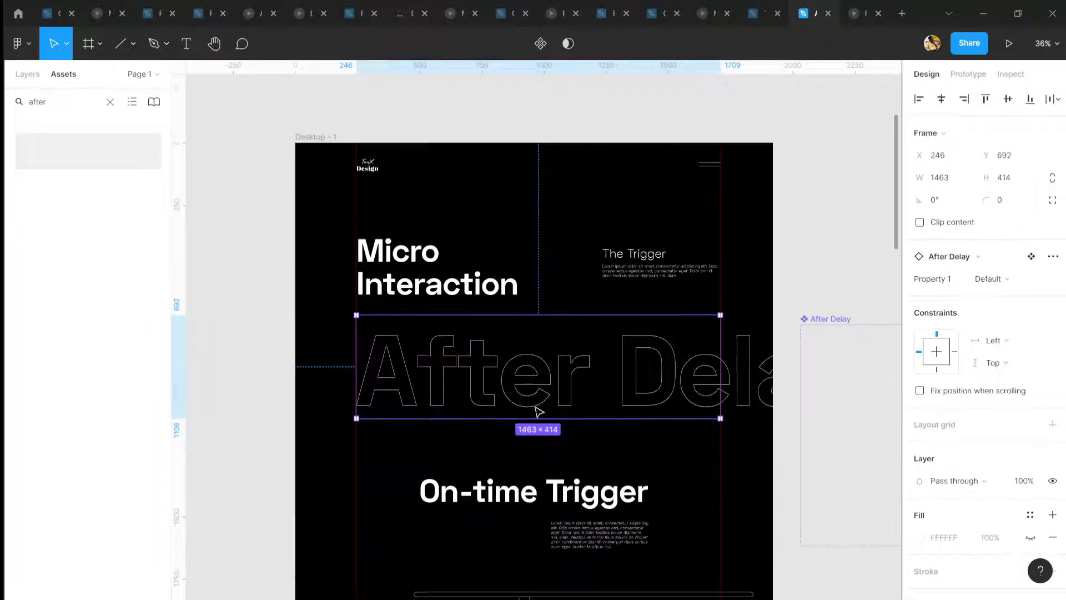
{"action": "scroll", "coordinate": [555, 388], "scroll_direction": "left", "scroll_amount": 2}
{"action": "scroll", "coordinate": [578, 381], "scroll_direction": "down", "scroll_amount": 1}
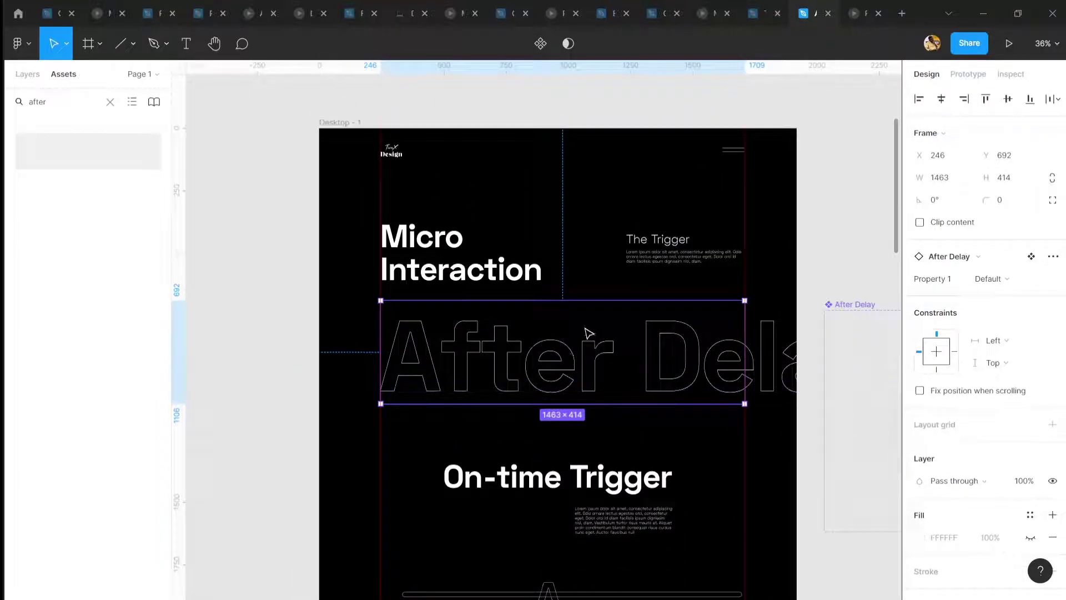
{"action": "scroll", "coordinate": [614, 312], "scroll_direction": "right", "scroll_amount": 2}
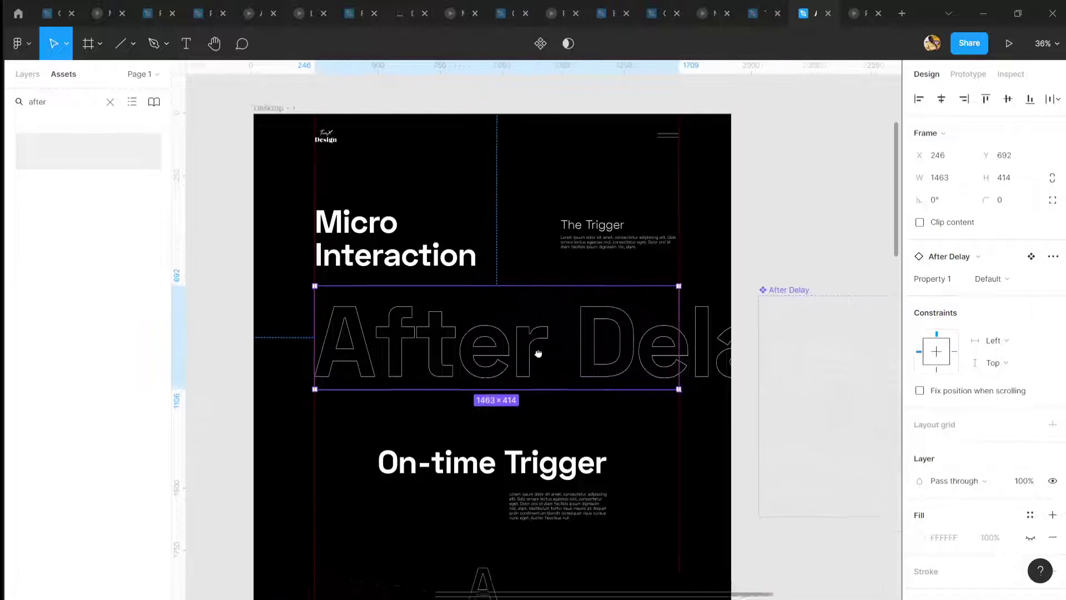
{"action": "scroll", "coordinate": [552, 348], "scroll_direction": "down", "scroll_amount": 3}
{"action": "left_click_drag", "start_coordinate": [708, 335], "coordinate": [505, 273]}
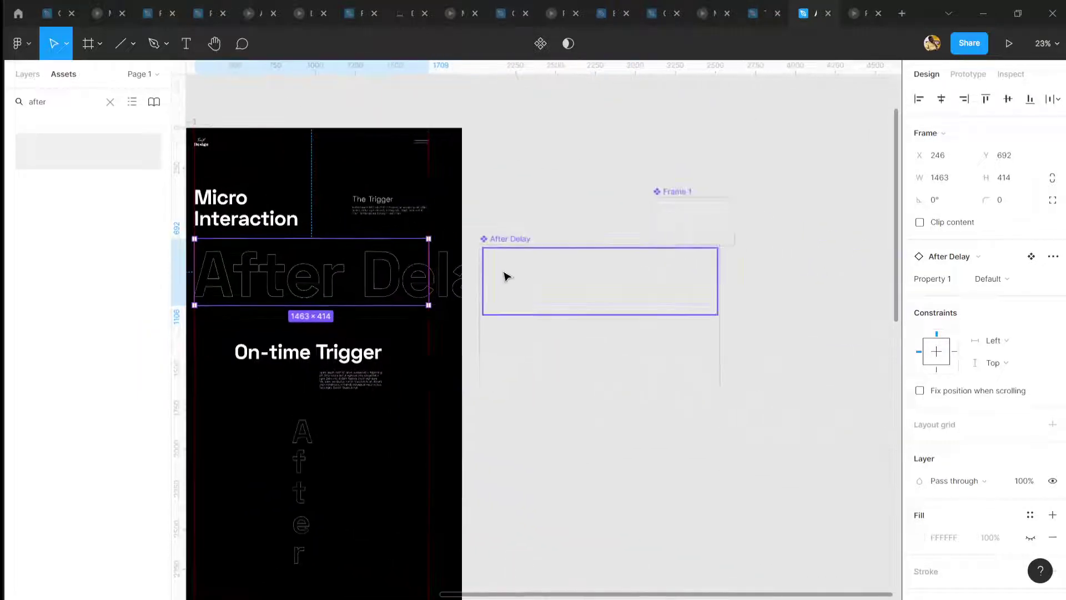
Move the After Delay and Frame 1 component sets farther to the right of Desktop - 1 to make room beside it
{"action": "scroll", "coordinate": [506, 239], "scroll_direction": "down", "scroll_amount": 1}
{"action": "left_click", "coordinate": [506, 160]}
{"action": "left_click_drag", "start_coordinate": [819, 157], "coordinate": [478, 448]}
{"action": "left_click_drag", "start_coordinate": [530, 328], "coordinate": [715, 374]}
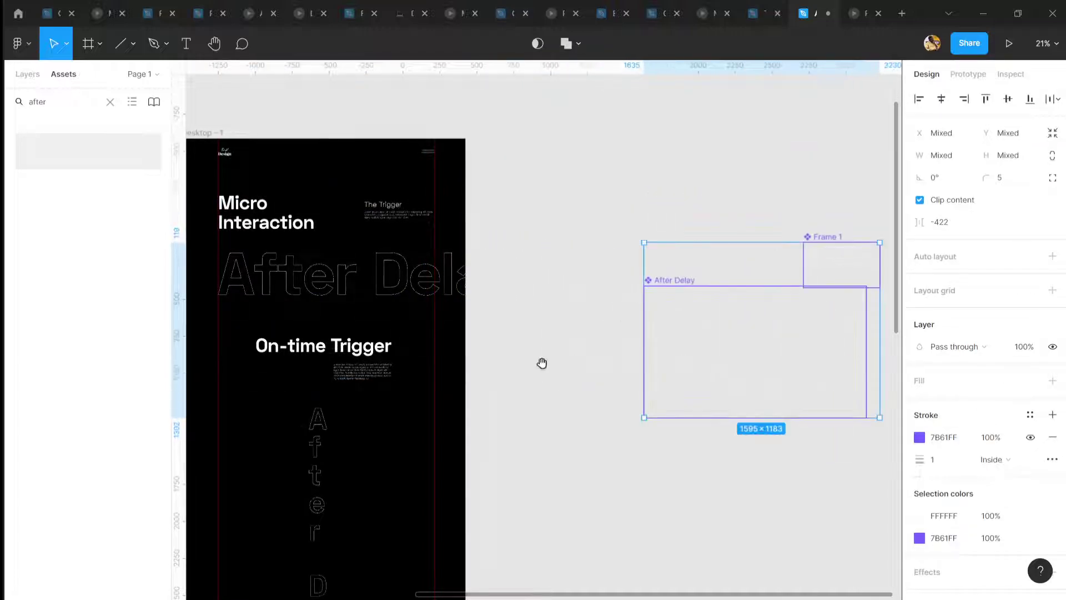
{"action": "scroll", "coordinate": [604, 352], "scroll_direction": "down", "scroll_amount": 3}
{"action": "left_click_drag", "start_coordinate": [678, 328], "coordinate": [913, 328]}
Duplicate the Desktop - 1 frame beside itself and link the original to the copy with an on-click Smart animate navigation
{"action": "left_click_drag", "start_coordinate": [302, 189], "coordinate": [519, 191]}
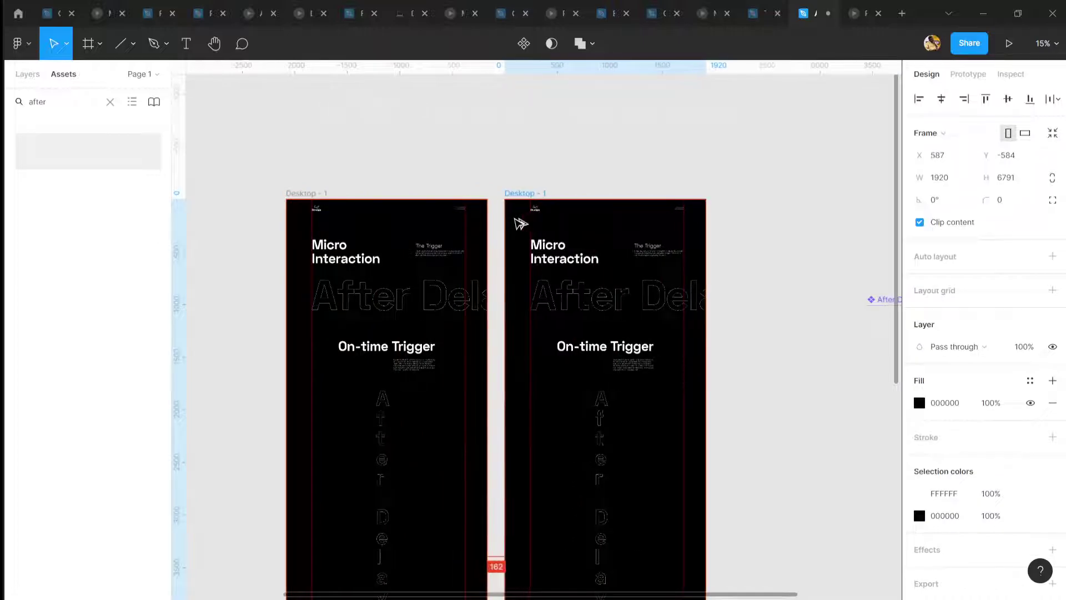
{"action": "left_click", "coordinate": [951, 70]}
{"action": "scroll", "coordinate": [500, 302], "scroll_direction": "down", "scroll_amount": 4}
{"action": "left_click", "coordinate": [499, 405]}
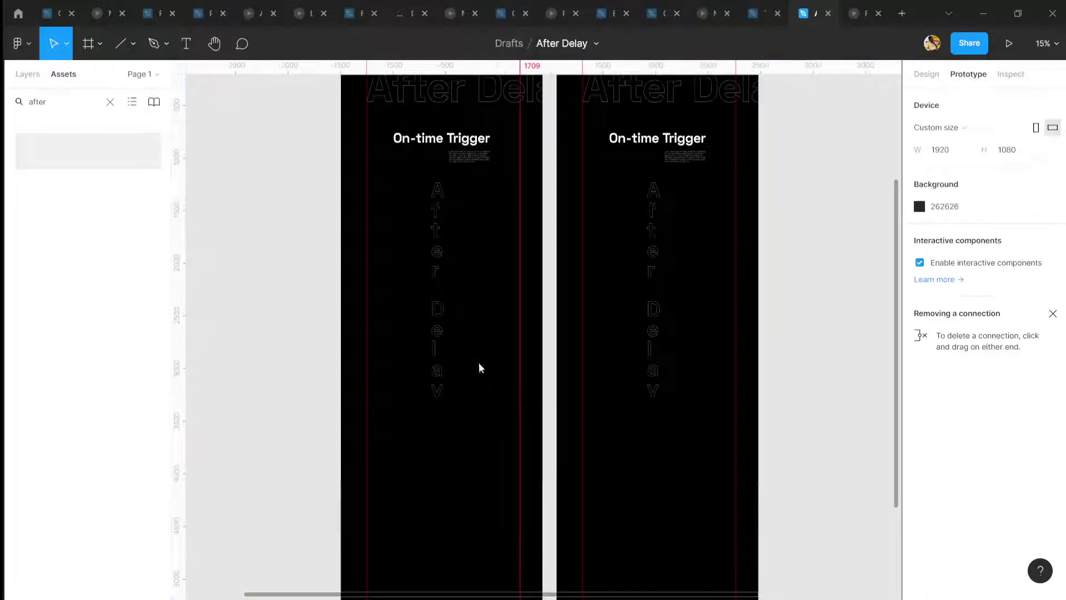
{"action": "left_click", "coordinate": [515, 420]}
{"action": "left_click_drag", "start_coordinate": [543, 348], "coordinate": [576, 317]}
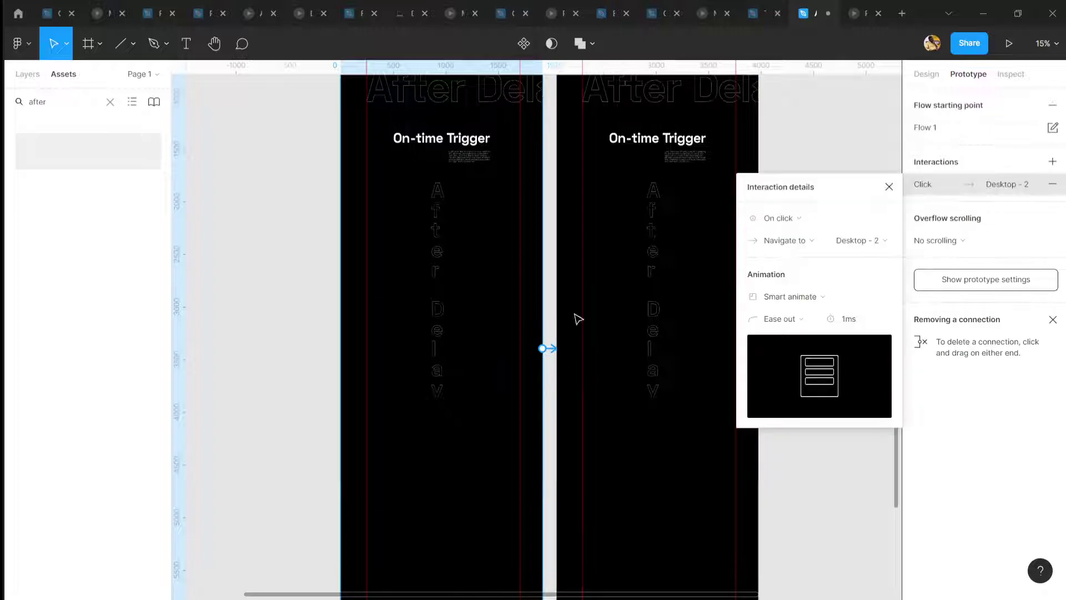
Try shifting the After Delay text to the left in the duplicated frame, and undo the shift
{"action": "scroll", "coordinate": [635, 257], "scroll_direction": "up", "scroll_amount": 3}
{"action": "left_click", "coordinate": [690, 238]}
{"action": "left_click_drag", "start_coordinate": [714, 230], "coordinate": [587, 222]}
{"action": "left_click", "coordinate": [463, 277]}
{"action": "left_click", "coordinate": [561, 253]}
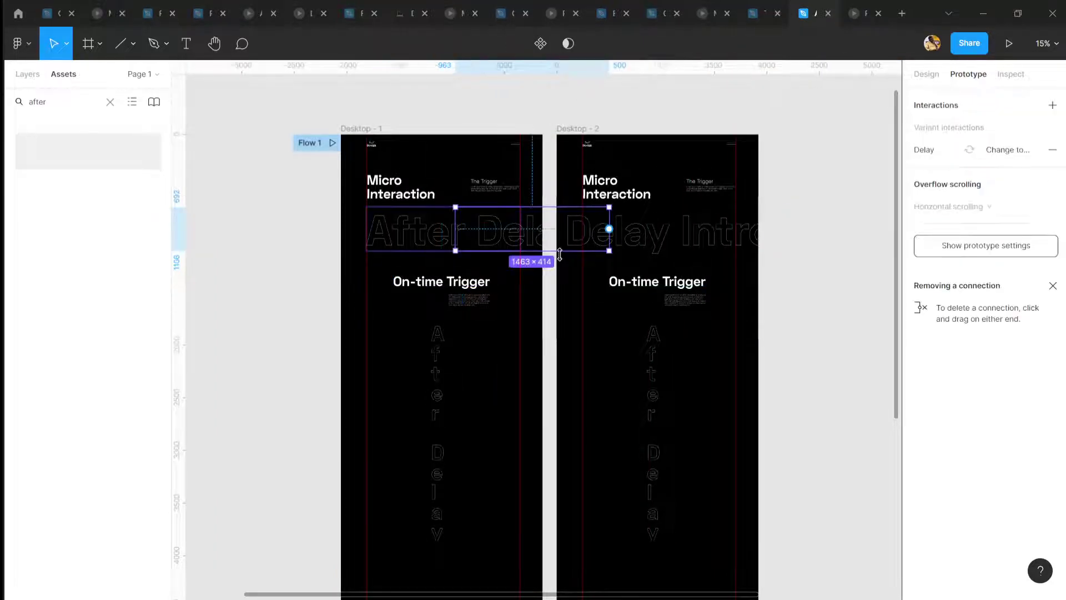
{"action": "key", "text": "ctrl+z"}
Delete the duplicated Desktop - 2 frame
{"action": "left_click", "coordinate": [576, 135]}
{"action": "left_click", "coordinate": [575, 129]}
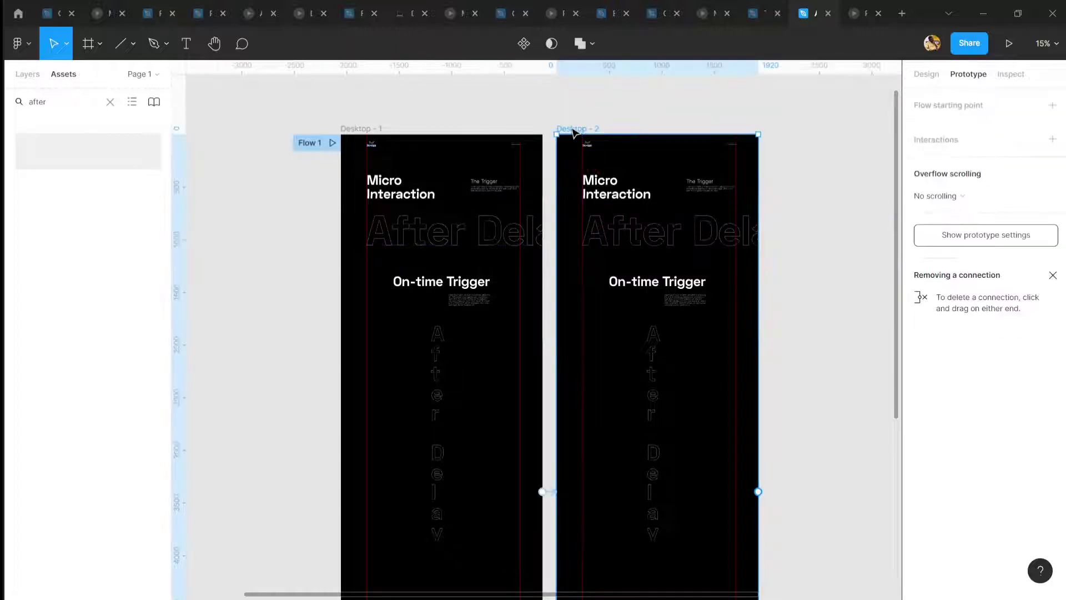
{"action": "key", "text": "Delete"}
Select the After Delay and Frame 1 component sets in design mode and move them back closer to Desktop - 1
{"action": "scroll", "coordinate": [645, 131], "scroll_direction": "down", "scroll_amount": 5}
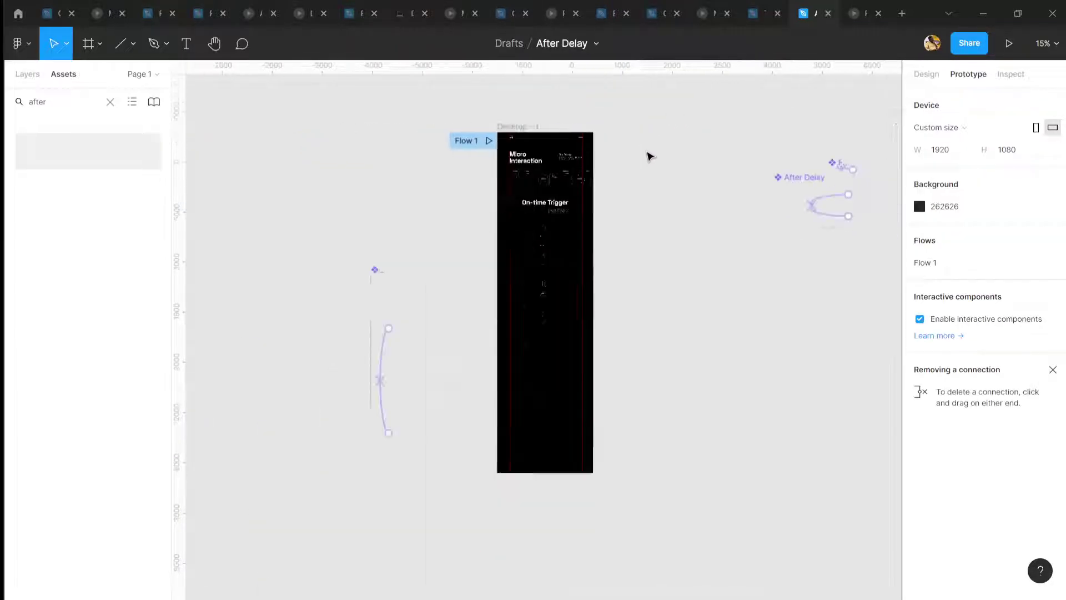
{"action": "scroll", "coordinate": [655, 173], "scroll_direction": "up", "scroll_amount": 1}
{"action": "left_click_drag", "start_coordinate": [700, 173], "coordinate": [618, 243]}
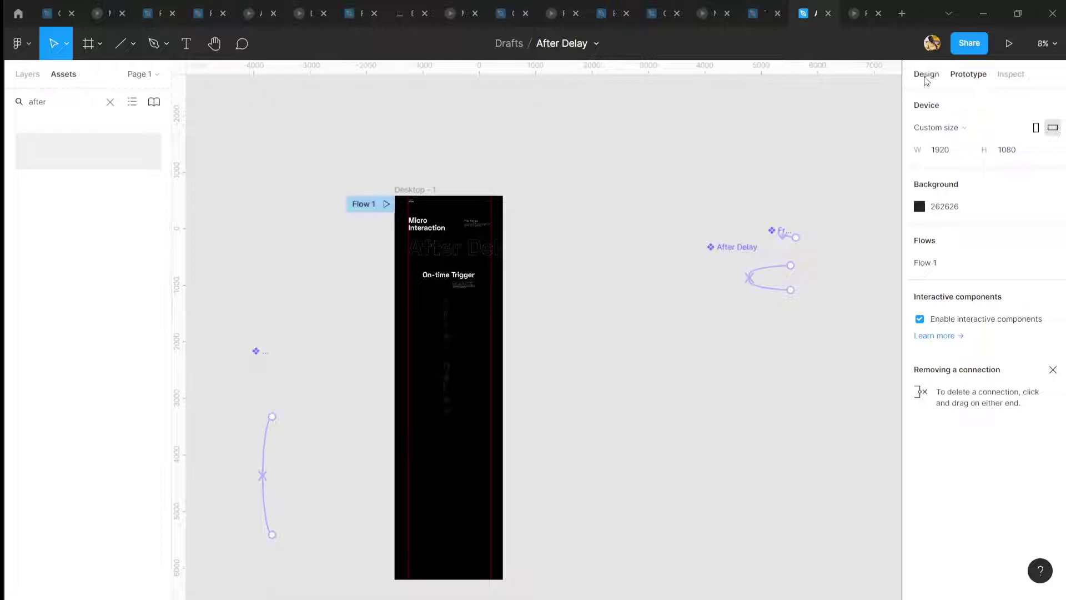
{"action": "left_click", "coordinate": [926, 80]}
{"action": "left_click_drag", "start_coordinate": [634, 151], "coordinate": [819, 316]}
{"action": "left_click", "coordinate": [860, 397]}
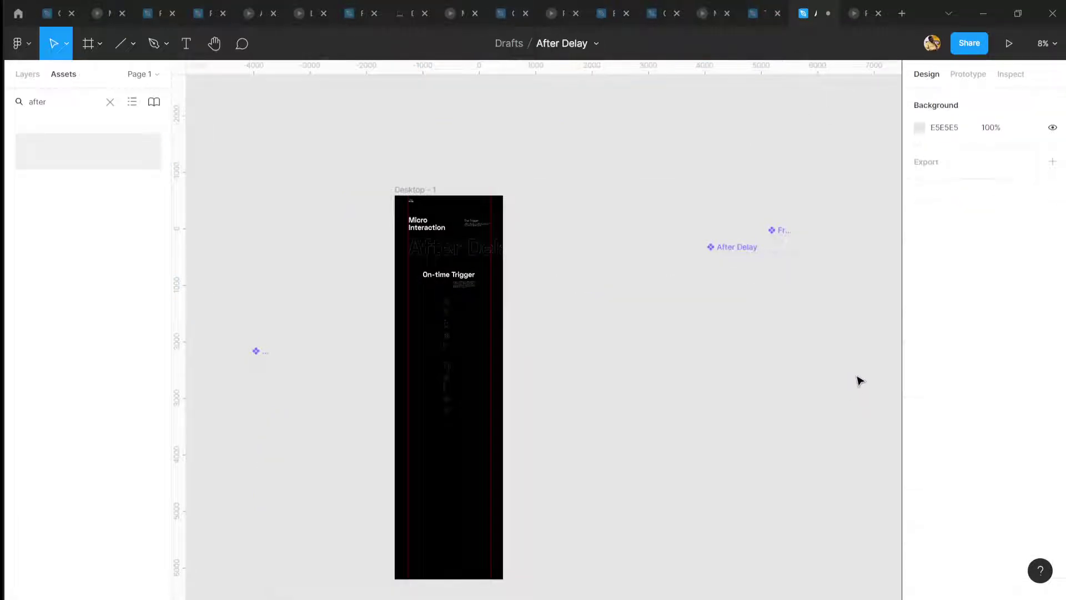
{"action": "left_click_drag", "start_coordinate": [859, 381], "coordinate": [660, 210]}
{"action": "left_click_drag", "start_coordinate": [737, 278], "coordinate": [631, 254]}
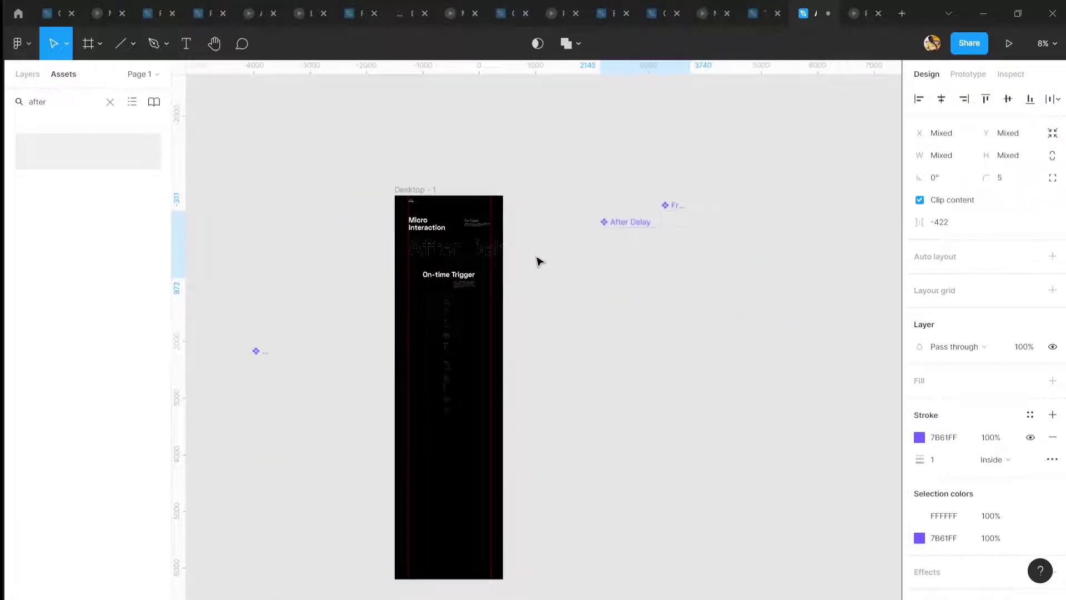
{"action": "scroll", "coordinate": [539, 261], "scroll_direction": "up", "scroll_amount": 3}
{"action": "scroll", "coordinate": [652, 395], "scroll_direction": "up", "scroll_amount": 1}
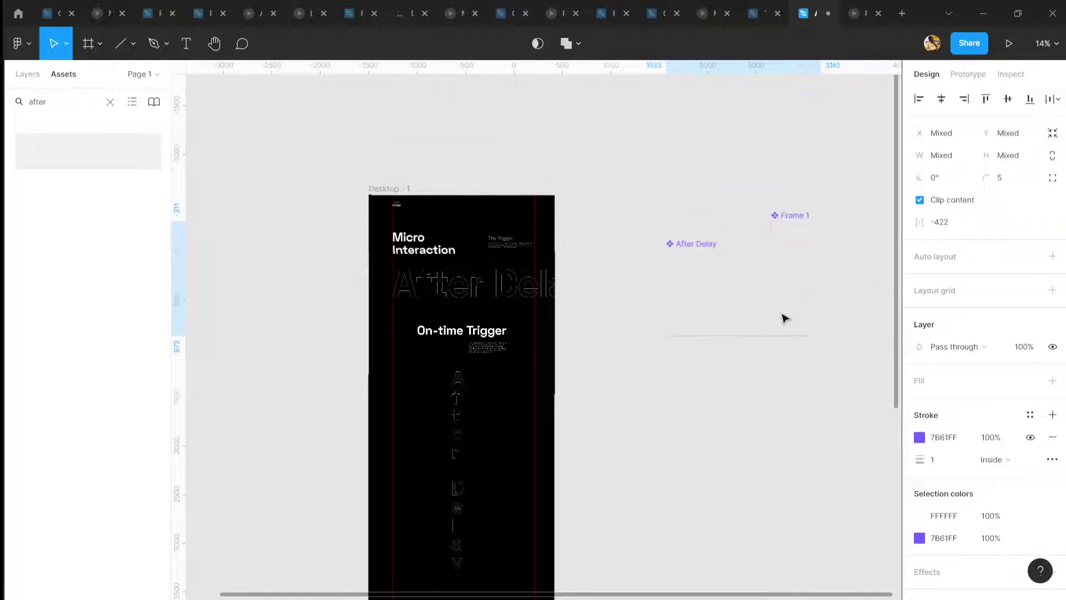
{"action": "scroll", "coordinate": [685, 416], "scroll_direction": "left", "scroll_amount": 1}
{"action": "left_click", "coordinate": [636, 420]}
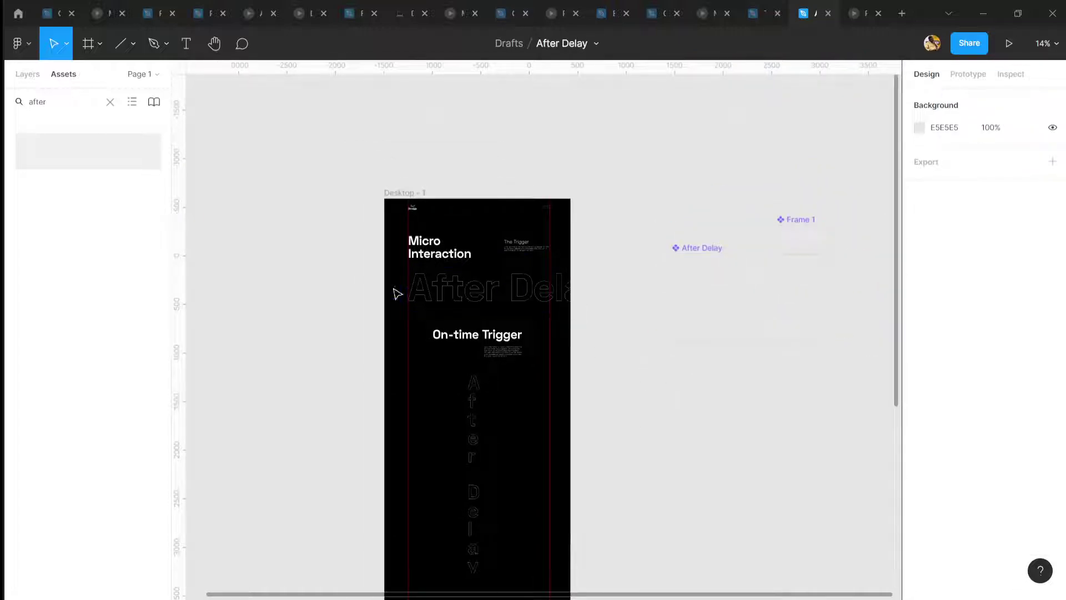
Examine the After Delay component set and its Default and Variant2 variants
{"action": "scroll", "coordinate": [414, 300], "scroll_direction": "up", "scroll_amount": 2}
{"action": "scroll", "coordinate": [555, 344], "scroll_direction": "right", "scroll_amount": 2}
{"action": "scroll", "coordinate": [724, 377], "scroll_direction": "up", "scroll_amount": 2}
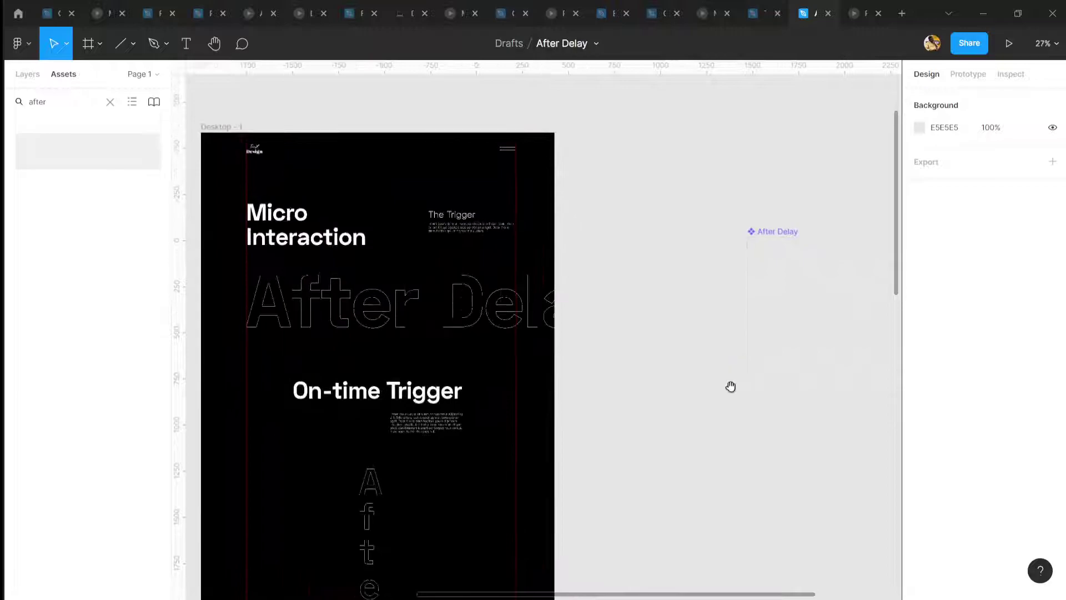
{"action": "left_click_drag", "start_coordinate": [731, 386], "coordinate": [614, 394]}
{"action": "left_click_drag", "start_coordinate": [756, 481], "coordinate": [606, 497]}
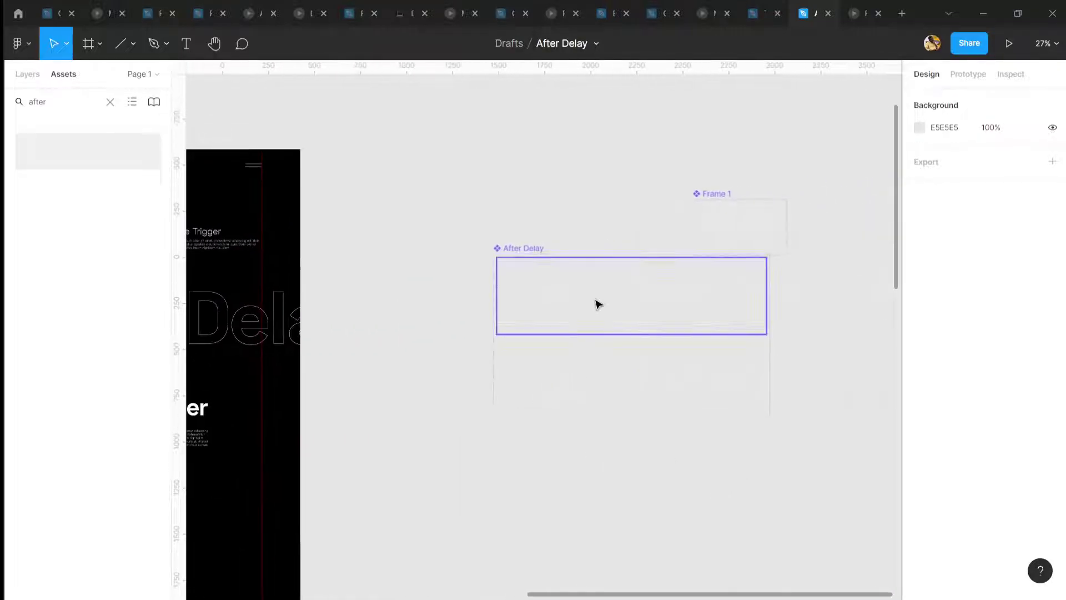
{"action": "left_click", "coordinate": [596, 300]}
{"action": "left_click", "coordinate": [490, 219]}
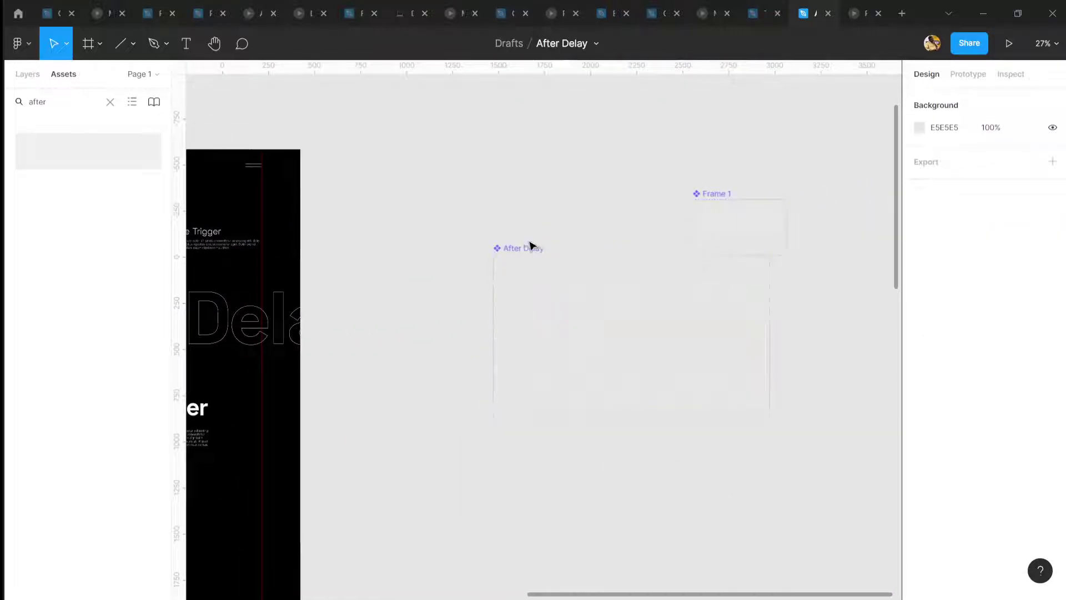
{"action": "left_click", "coordinate": [530, 250]}
{"action": "left_click", "coordinate": [635, 390]}
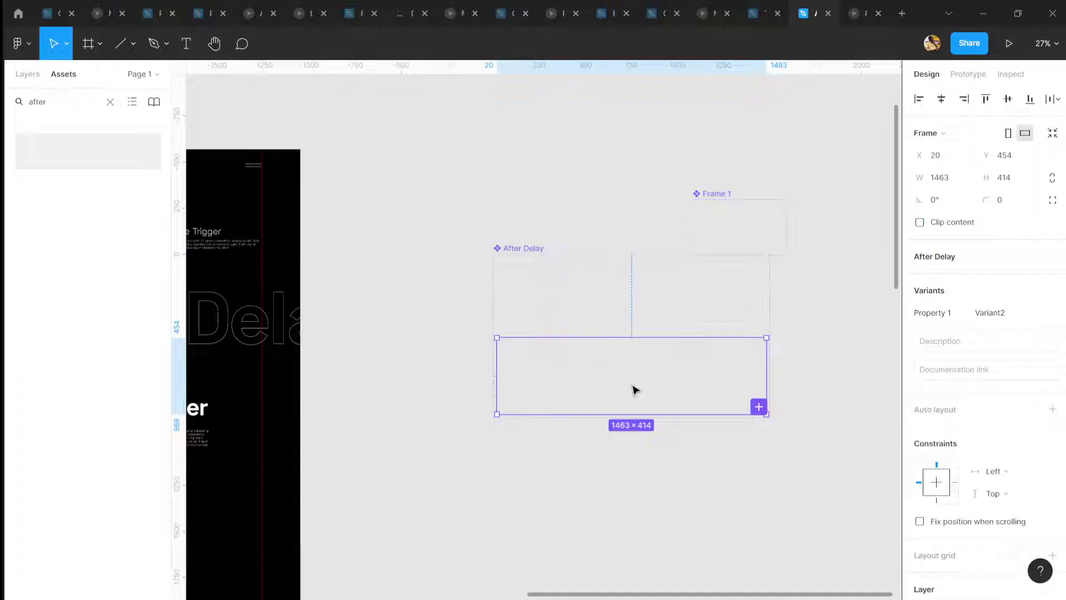
{"action": "scroll", "coordinate": [628, 385], "scroll_direction": "up", "scroll_amount": 3}
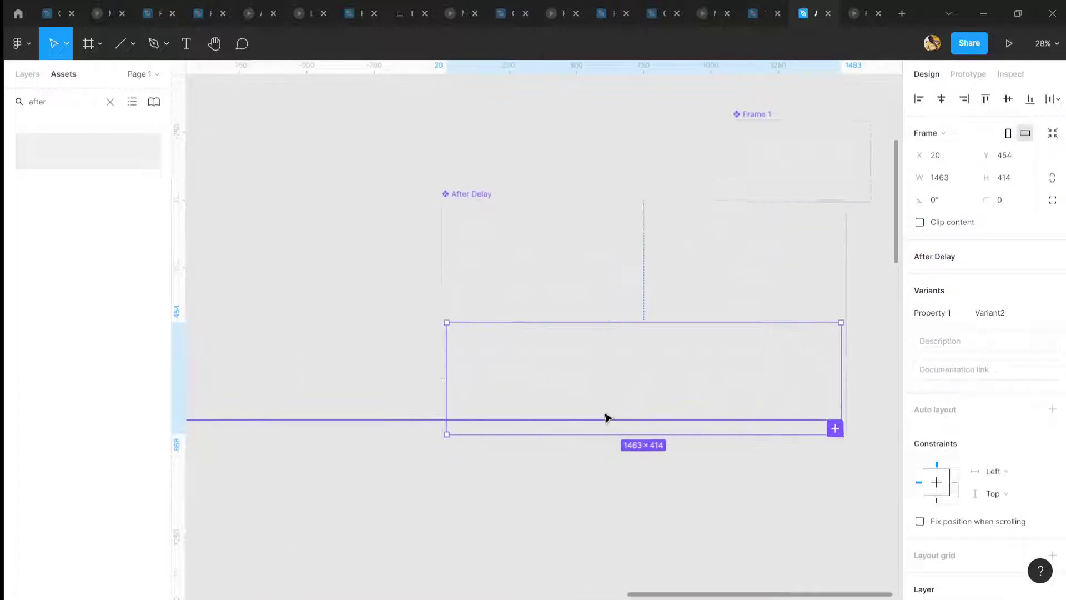
{"action": "left_click", "coordinate": [694, 393]}
{"action": "left_click", "coordinate": [651, 289]}
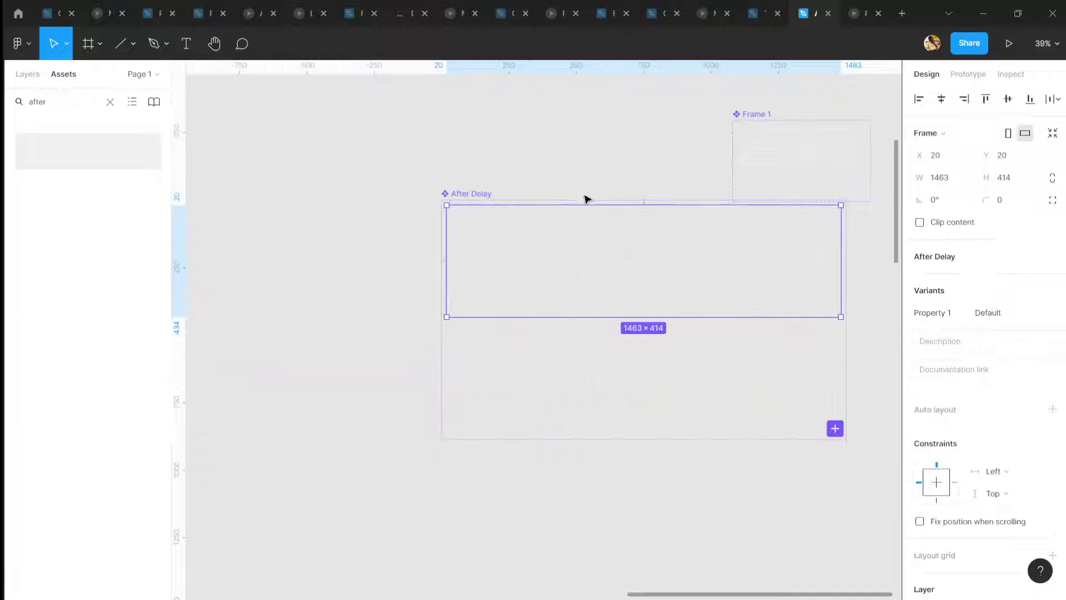
{"action": "left_click", "coordinate": [585, 195]}
{"action": "left_click", "coordinate": [584, 241]}
Review the Default variant's after-delay interaction to Variant2, including its animation options, without changing anything
{"action": "left_click", "coordinate": [967, 74]}
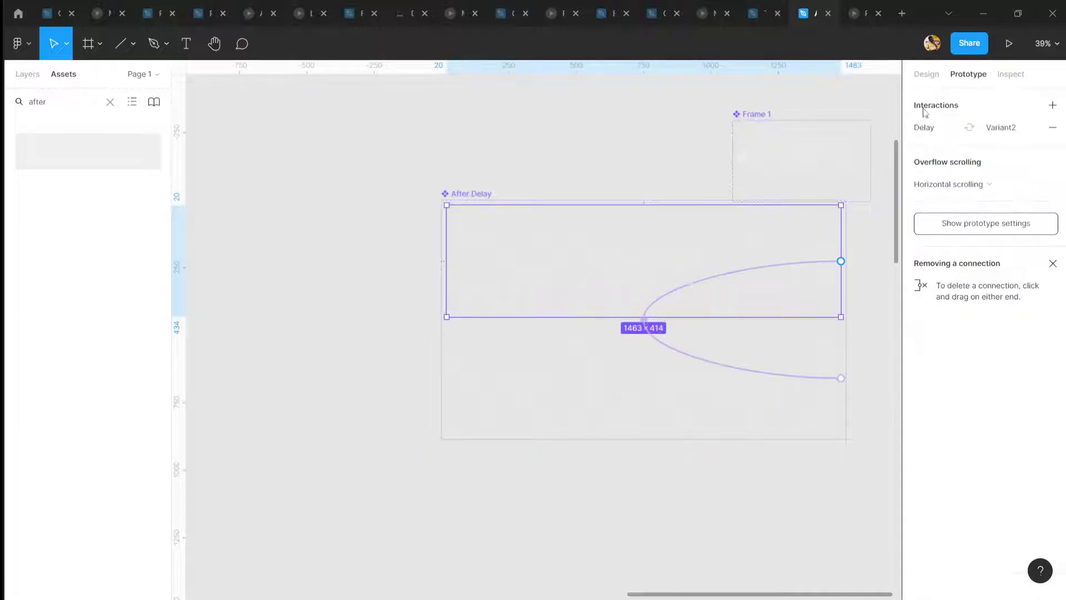
{"action": "left_click", "coordinate": [800, 266]}
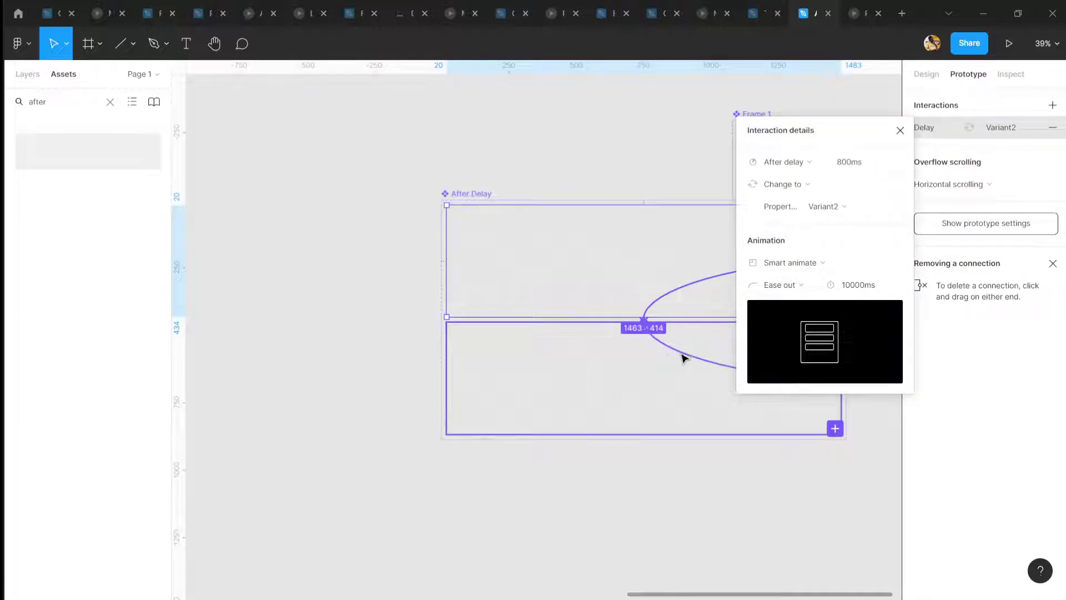
{"action": "left_click", "coordinate": [790, 263]}
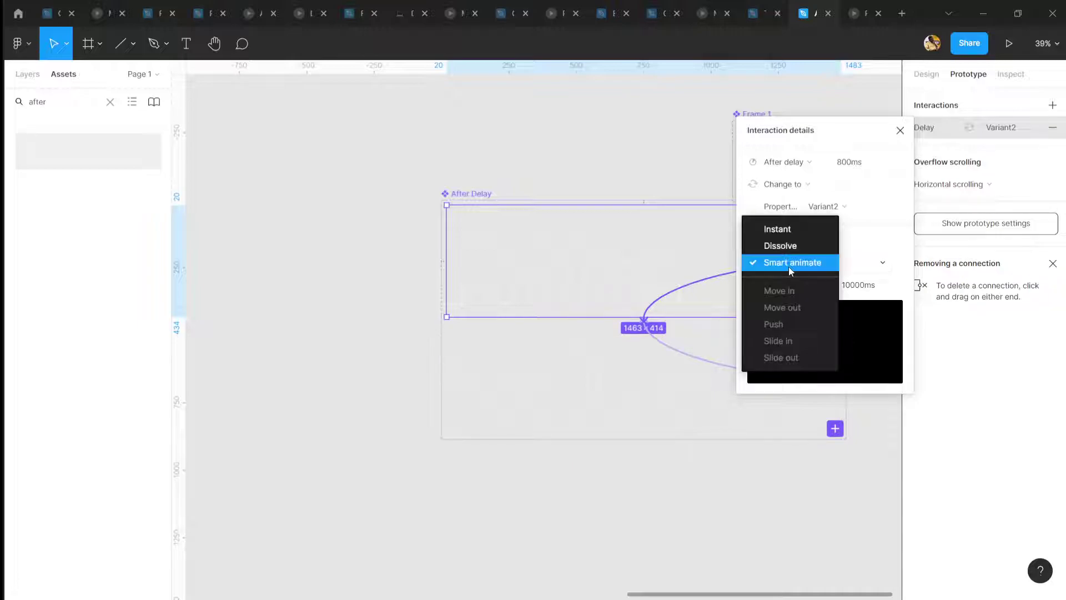
{"action": "left_click", "coordinate": [888, 274]}
{"action": "left_click", "coordinate": [856, 271]}
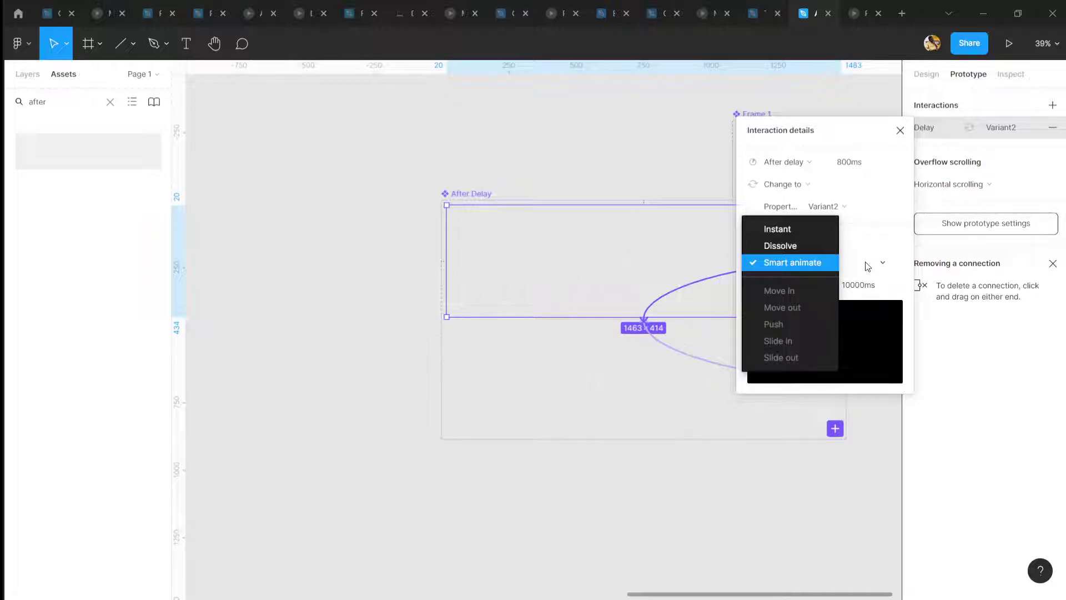
{"action": "left_click", "coordinate": [678, 295]}
{"action": "left_click", "coordinate": [900, 131]}
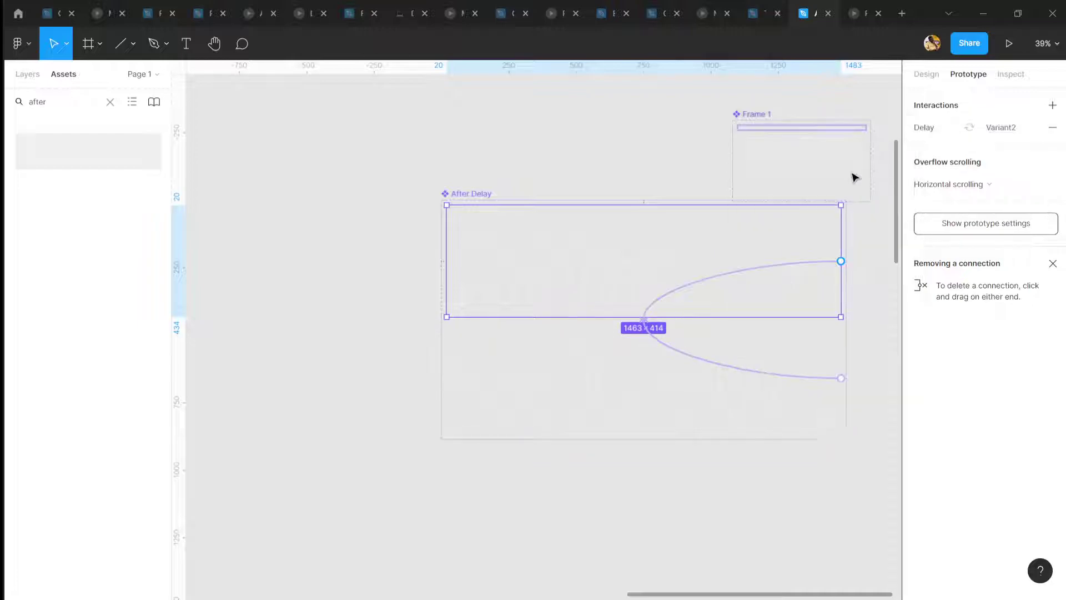
Inspect the After Delay instance on Desktop - 1 in the design settings and present the prototype
{"action": "scroll", "coordinate": [597, 333], "scroll_direction": "down", "scroll_amount": 5}
{"action": "left_click_drag", "start_coordinate": [493, 396], "coordinate": [604, 398]}
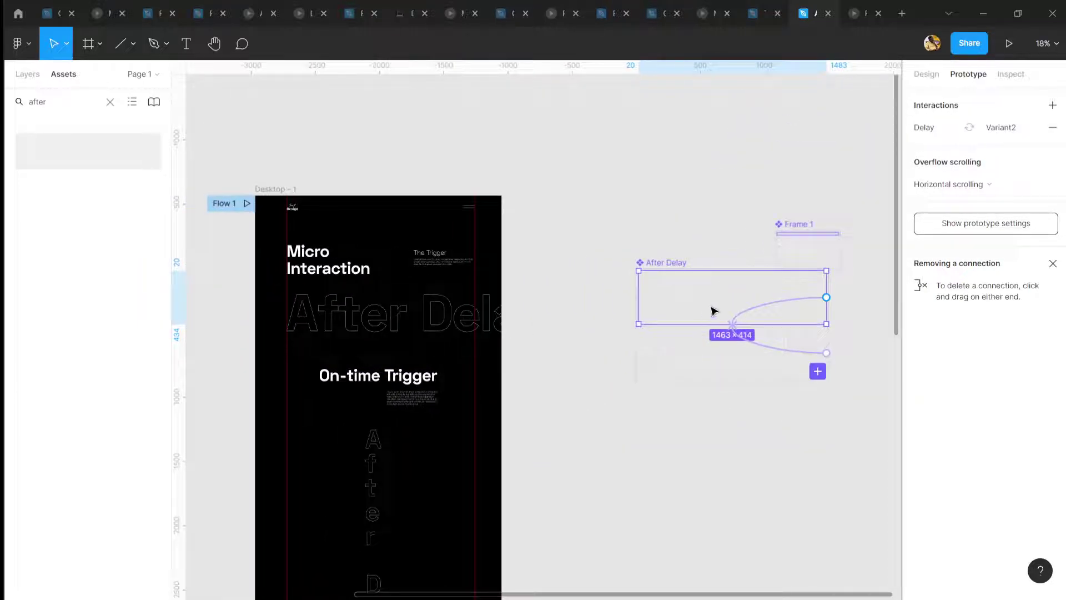
{"action": "left_click_drag", "start_coordinate": [406, 352], "coordinate": [559, 392]}
{"action": "scroll", "coordinate": [526, 383], "scroll_direction": "up", "scroll_amount": 5}
{"action": "left_click", "coordinate": [574, 341]}
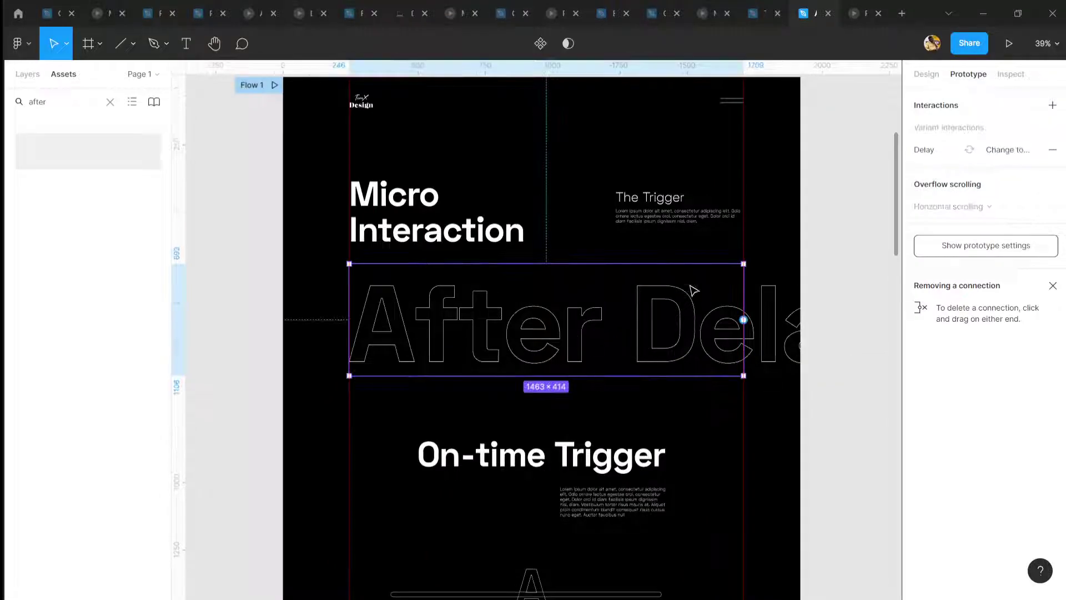
{"action": "left_click", "coordinate": [926, 74]}
{"action": "scroll", "coordinate": [507, 374], "scroll_direction": "up", "scroll_amount": 1}
{"action": "scroll", "coordinate": [551, 466], "scroll_direction": "up", "scroll_amount": 3}
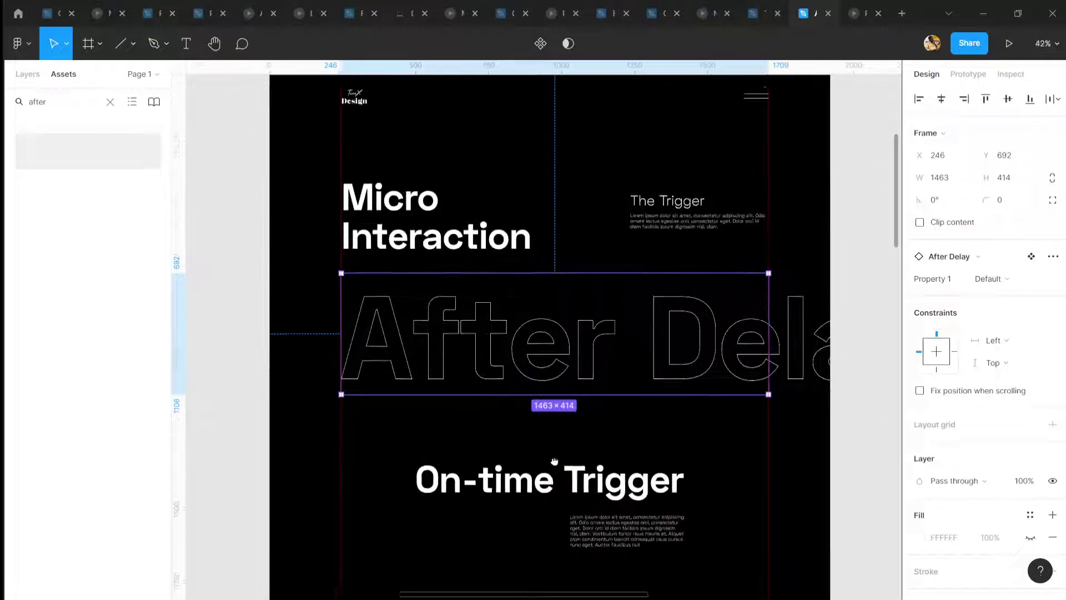
{"action": "key", "text": "ctrl+alt+Return"}
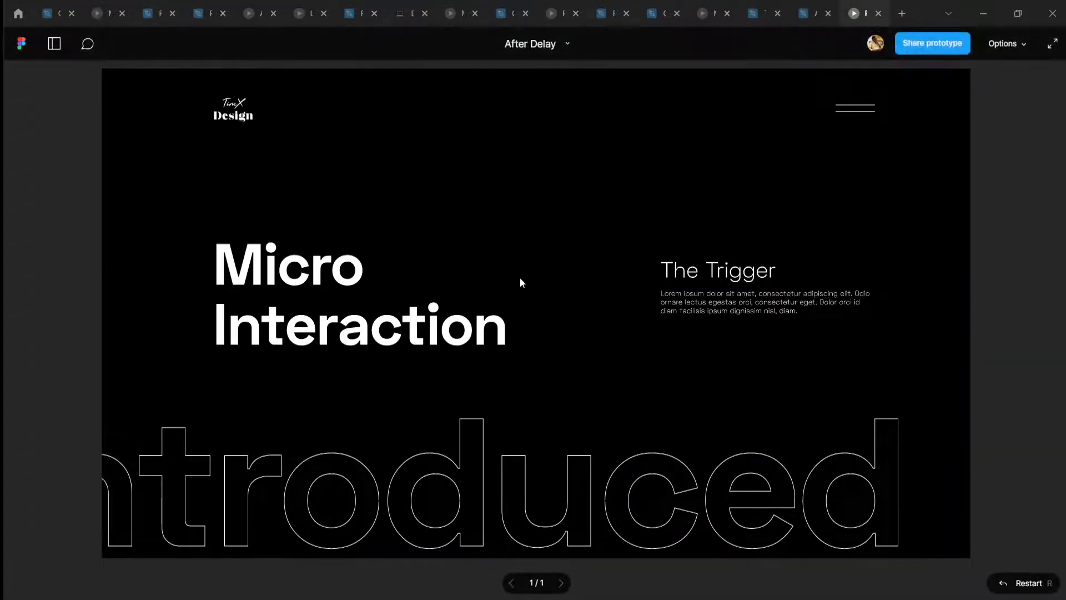
Switch from the prototype back to the After Delay design file
{"action": "left_click", "coordinate": [804, 13]}
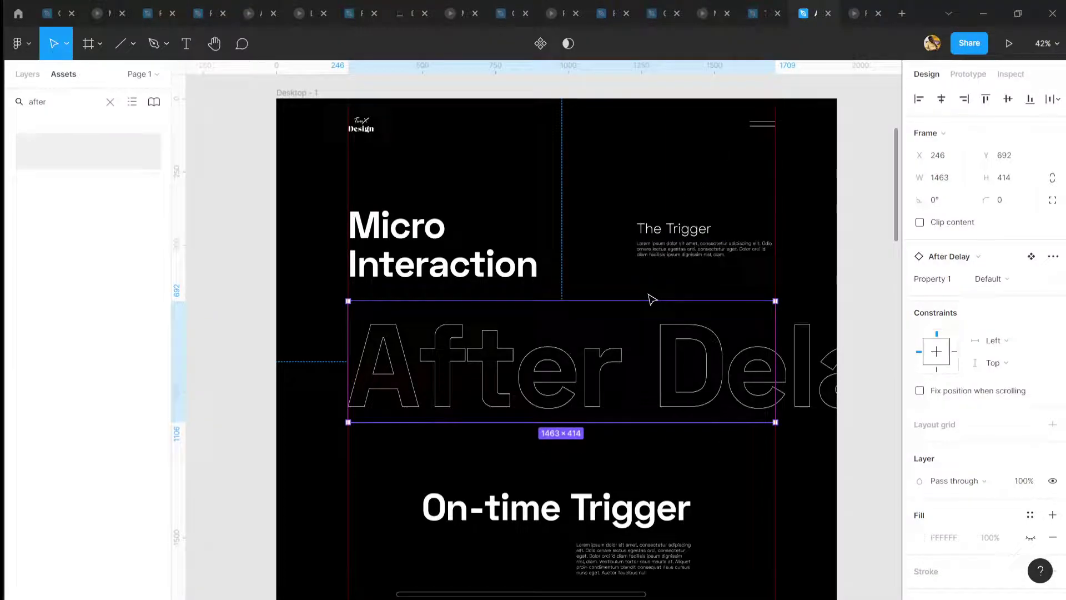
{"action": "scroll", "coordinate": [649, 301], "scroll_direction": "down", "scroll_amount": 3}
{"action": "scroll", "coordinate": [440, 278], "scroll_direction": "right", "scroll_amount": 2}
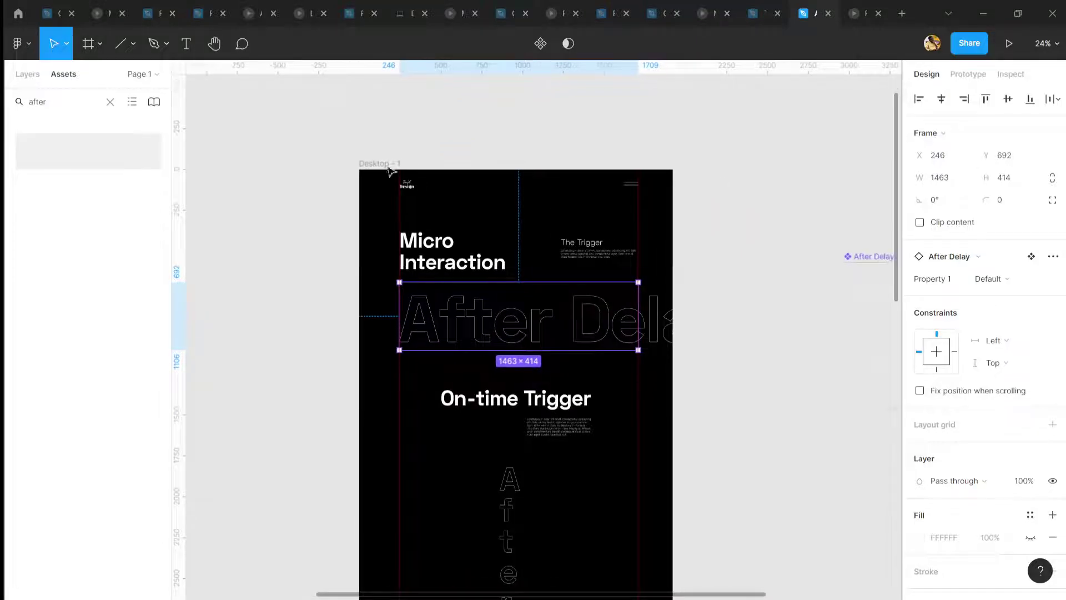
Try moving the Desktop - 1 frame sideways on the canvas and undo the move
{"action": "left_click_drag", "start_coordinate": [383, 165], "coordinate": [705, 182]}
{"action": "key", "text": "ctrl+z"}
{"action": "scroll", "coordinate": [511, 373], "scroll_direction": "up", "scroll_amount": 1}
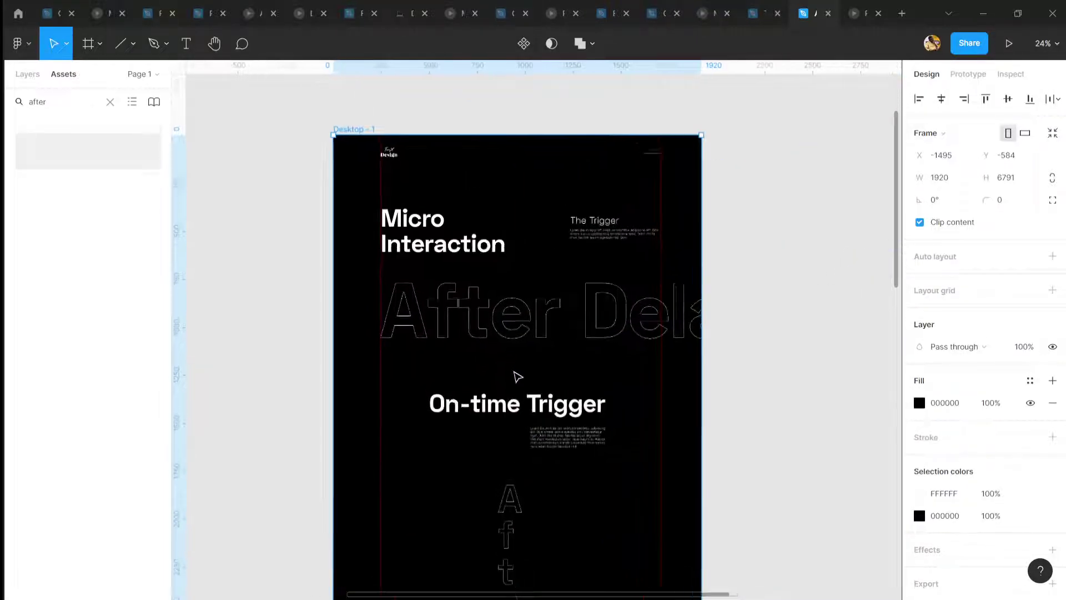
{"action": "left_click_drag", "start_coordinate": [573, 398], "coordinate": [544, 437]}
{"action": "scroll", "coordinate": [522, 393], "scroll_direction": "up", "scroll_amount": 1}
Examine the After Delay component's Default variant and its instance on Desktop - 1
{"action": "left_click_drag", "start_coordinate": [875, 367], "coordinate": [614, 352]}
{"action": "left_click", "coordinate": [736, 306]}
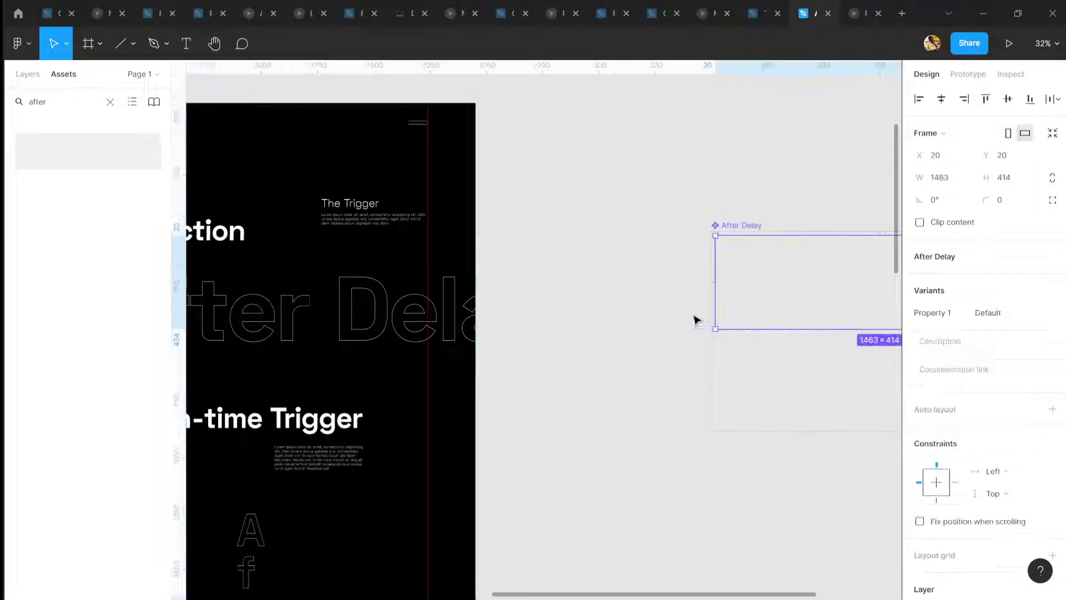
{"action": "left_click_drag", "start_coordinate": [495, 323], "coordinate": [470, 341]}
{"action": "scroll", "coordinate": [645, 352], "scroll_direction": "left", "scroll_amount": 1}
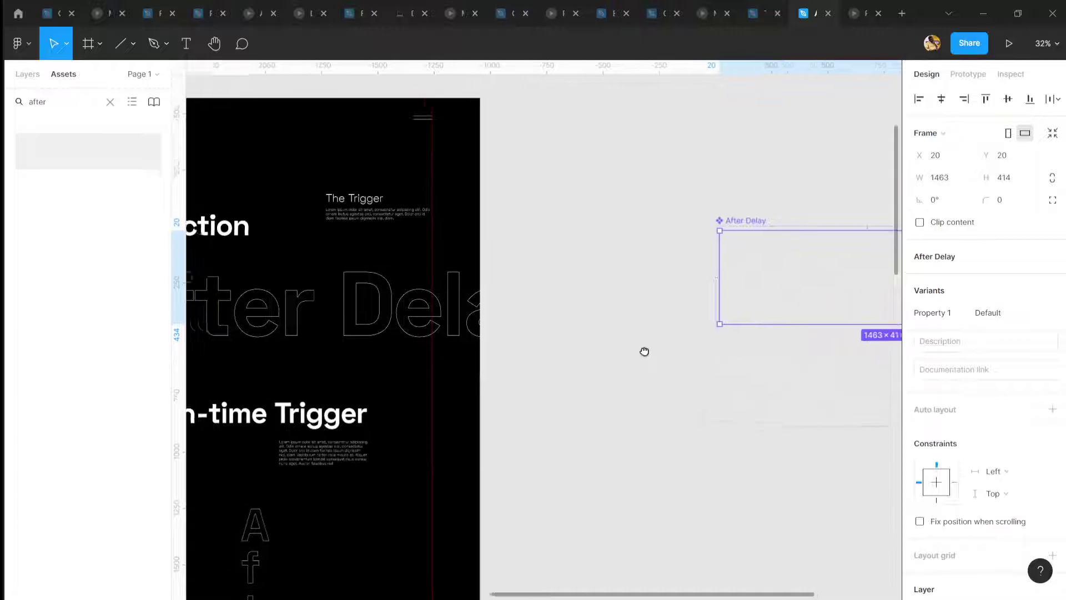
{"action": "scroll", "coordinate": [378, 359], "scroll_direction": "up", "scroll_amount": 5}
{"action": "scroll", "coordinate": [392, 371], "scroll_direction": "up", "scroll_amount": 1}
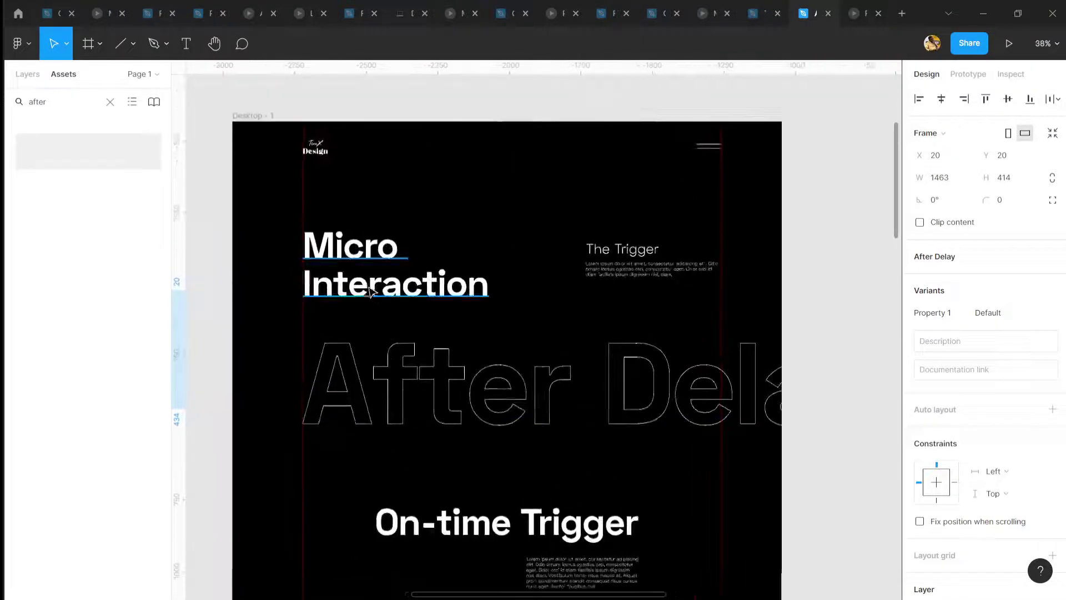
{"action": "left_click_drag", "start_coordinate": [475, 238], "coordinate": [489, 258]}
{"action": "left_click", "coordinate": [491, 241]}
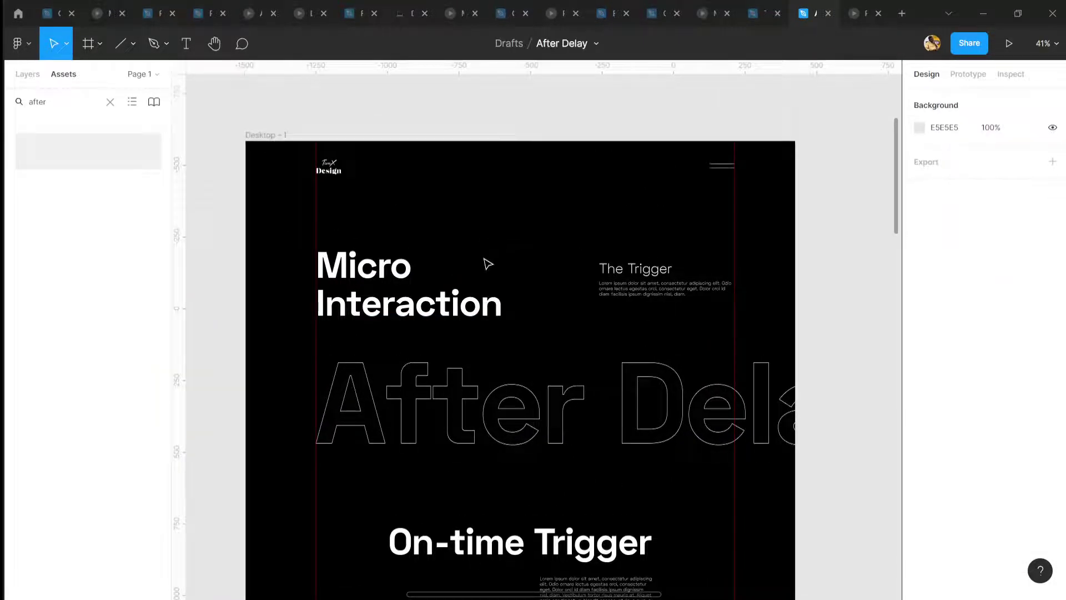
{"action": "left_click", "coordinate": [478, 397]}
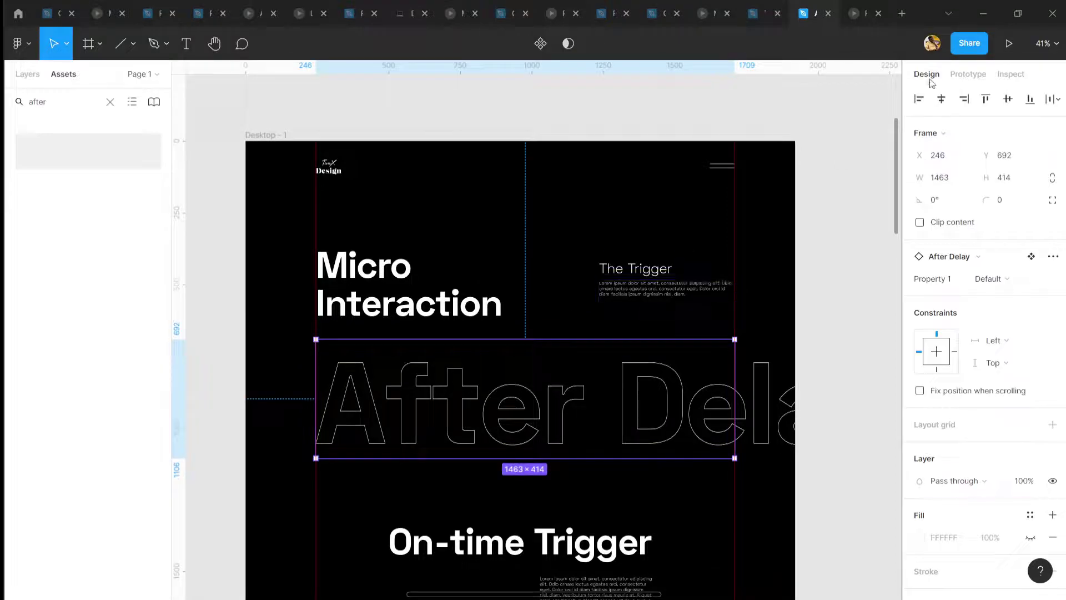
{"action": "scroll", "coordinate": [516, 376], "scroll_direction": "up", "scroll_amount": 2}
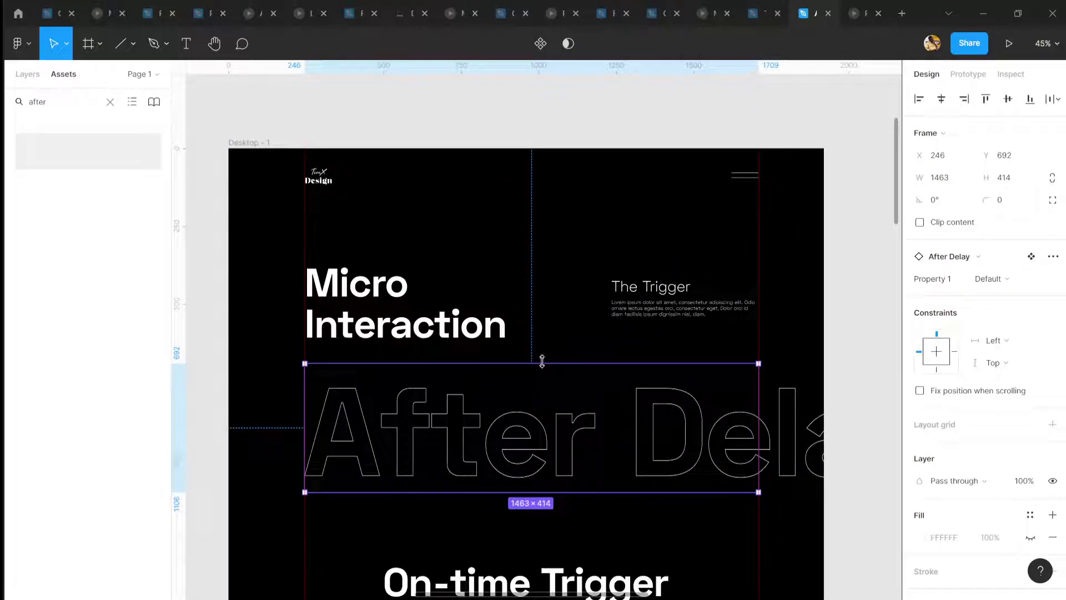
{"action": "scroll", "coordinate": [542, 361], "scroll_direction": "down", "scroll_amount": 2}
{"action": "scroll", "coordinate": [514, 405], "scroll_direction": "down", "scroll_amount": 3}
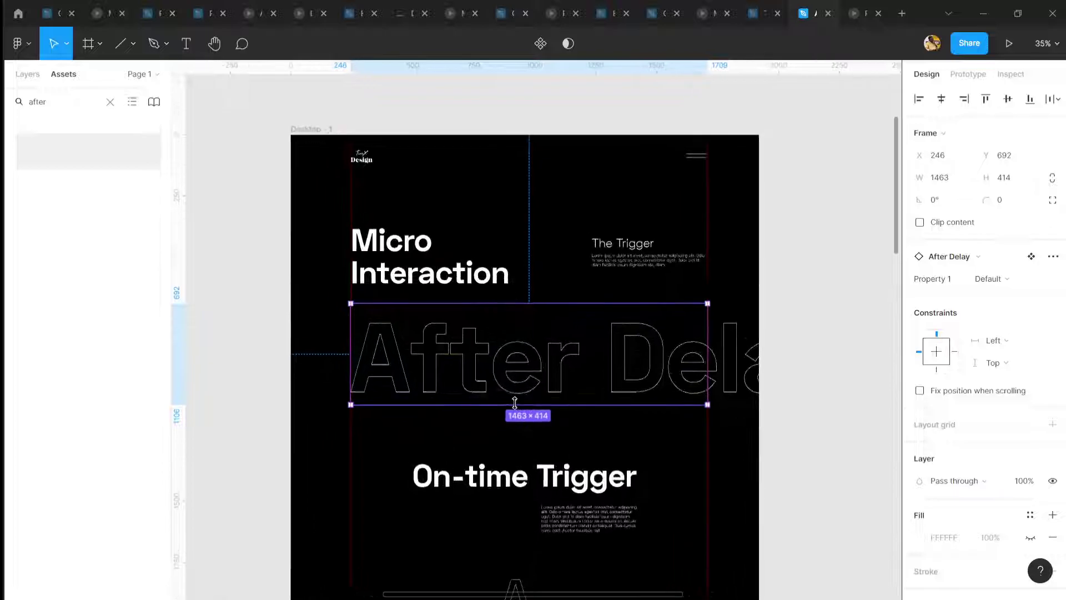
{"action": "scroll", "coordinate": [516, 402], "scroll_direction": "up", "scroll_amount": 3}
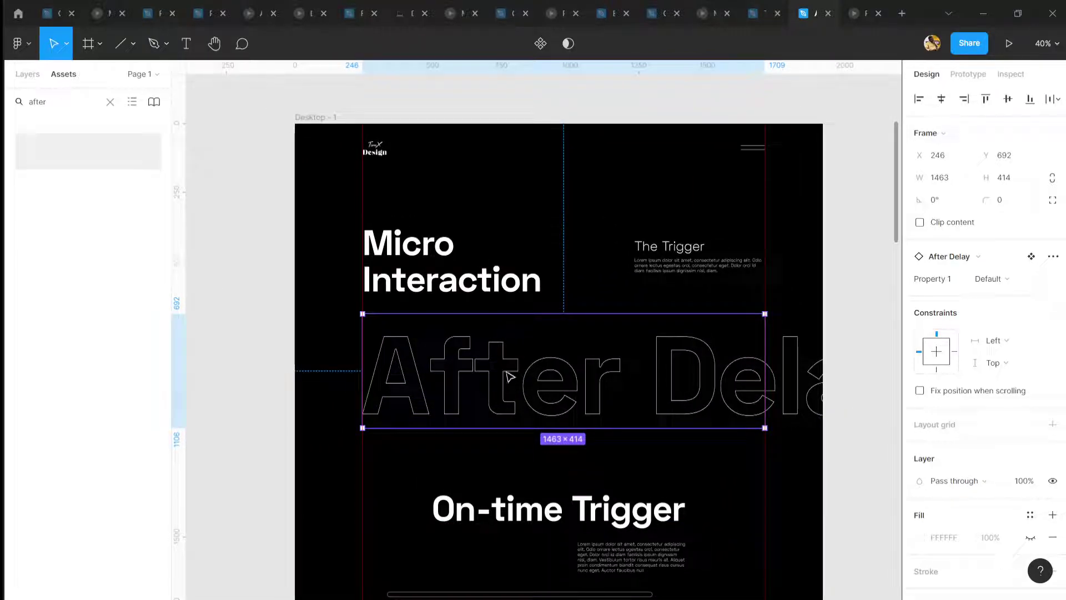
Shift Desktop - 1 sideways toward the After Delay component set and undo the shift
{"action": "scroll", "coordinate": [435, 245], "scroll_direction": "down", "scroll_amount": 4}
{"action": "left_click_drag", "start_coordinate": [405, 181], "coordinate": [667, 196]}
{"action": "key", "text": "ctrl+z"}
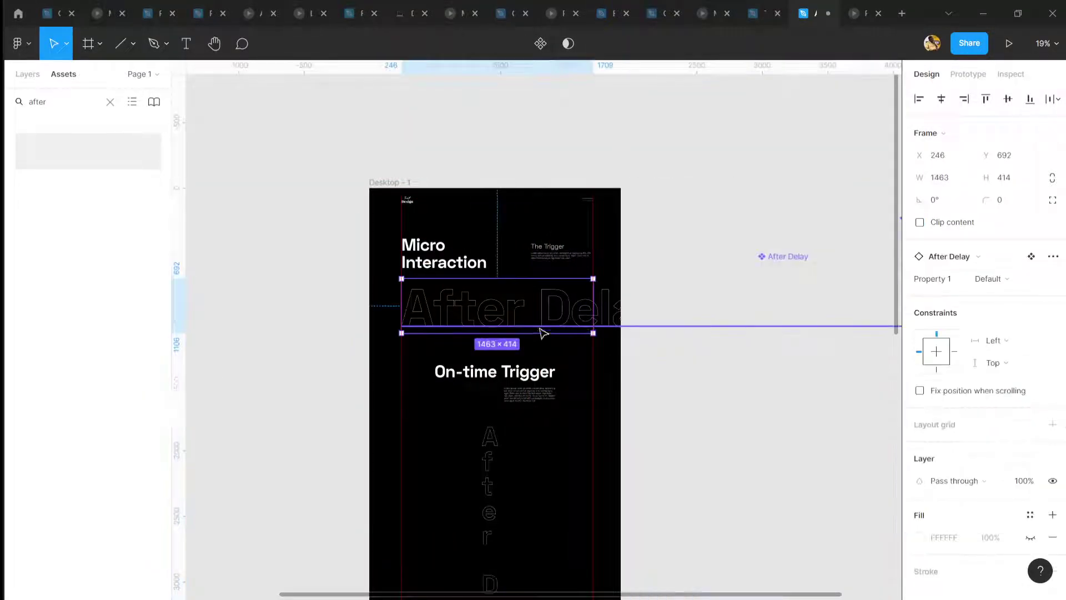
Delete the After Delay instance beneath the Micro Interaction heading on Desktop - 1
{"action": "scroll", "coordinate": [451, 316], "scroll_direction": "up", "scroll_amount": 3}
{"action": "left_click_drag", "start_coordinate": [535, 324], "coordinate": [598, 403]}
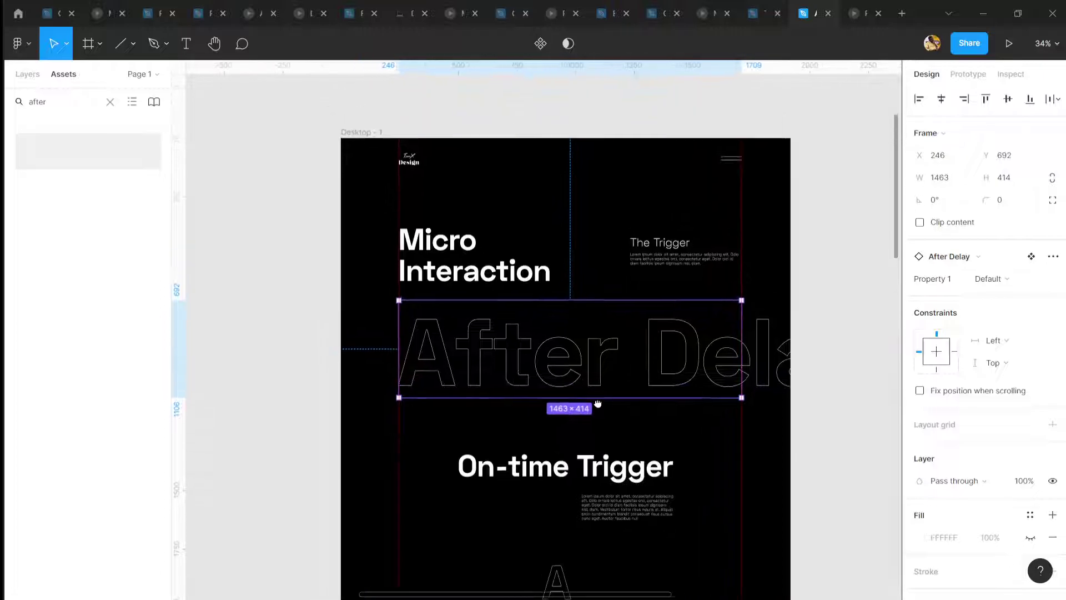
{"action": "scroll", "coordinate": [598, 403], "scroll_direction": "up", "scroll_amount": 1}
{"action": "scroll", "coordinate": [601, 384], "scroll_direction": "up", "scroll_amount": 1}
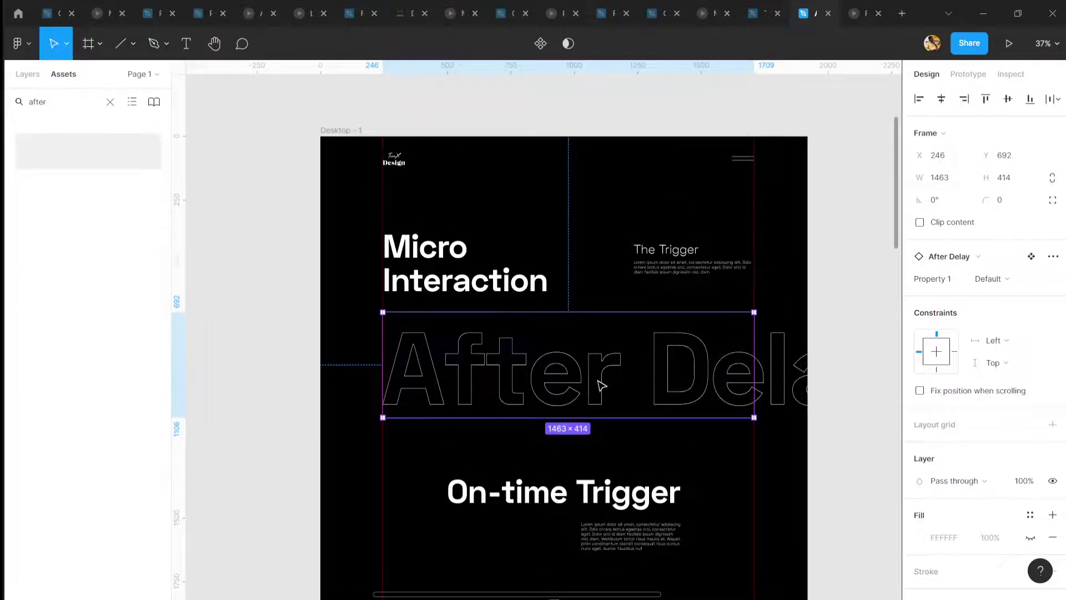
{"action": "key", "text": "Delete"}
Try placing a copy of the On-time Trigger heading in the gap below Micro Interaction and discard the copy
{"action": "left_click", "coordinate": [548, 478]}
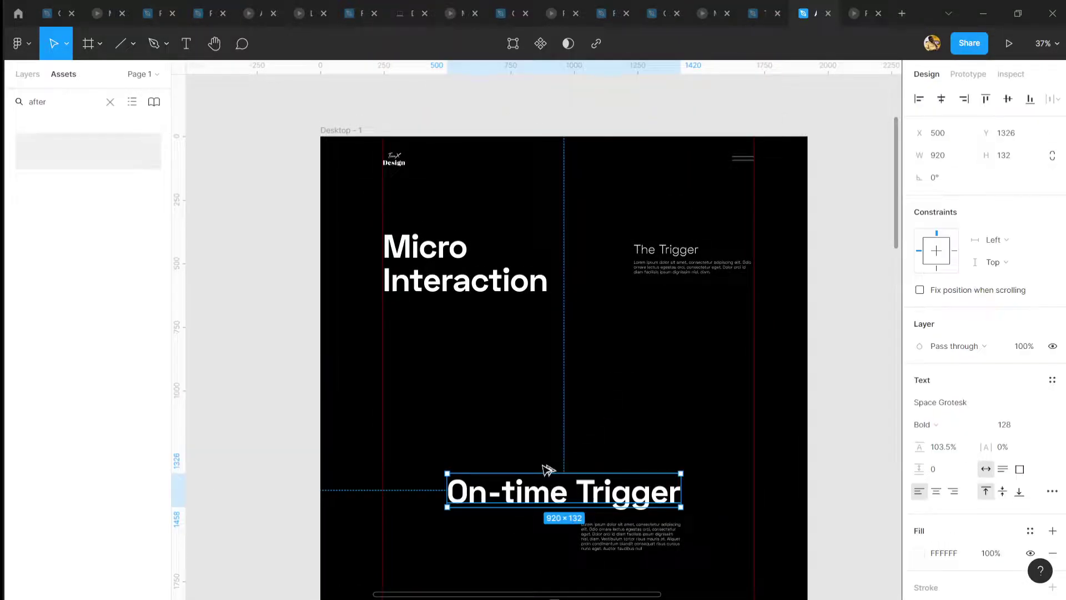
{"action": "left_click_drag", "start_coordinate": [547, 470], "coordinate": [532, 356]}
{"action": "scroll", "coordinate": [528, 408], "scroll_direction": "up", "scroll_amount": 1}
{"action": "scroll", "coordinate": [598, 467], "scroll_direction": "down", "scroll_amount": 1}
{"action": "double_click", "coordinate": [529, 352]}
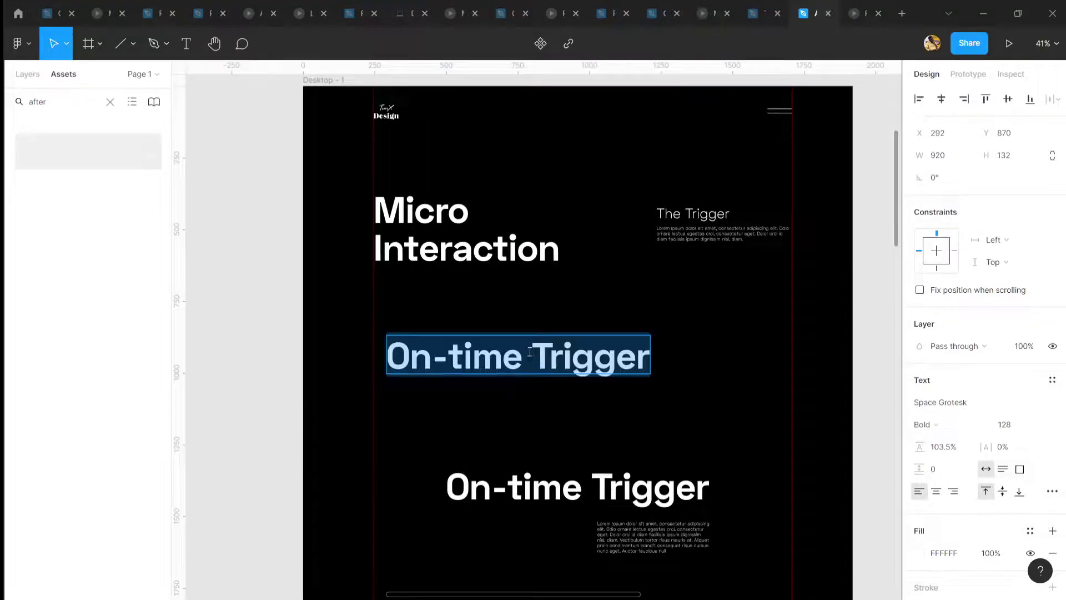
{"action": "key", "text": "Escape"}
{"action": "key", "text": "Return"}
{"action": "key", "text": "ctrl+z"}
{"action": "key", "text": "ctrl+z"}
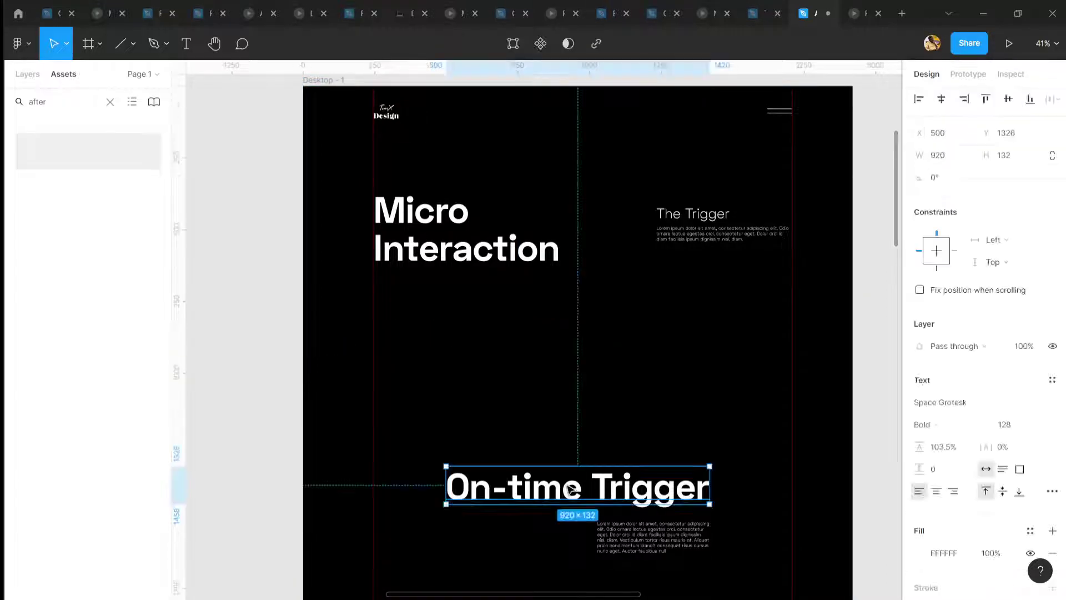
{"action": "left_click_drag", "start_coordinate": [566, 484], "coordinate": [554, 374]}
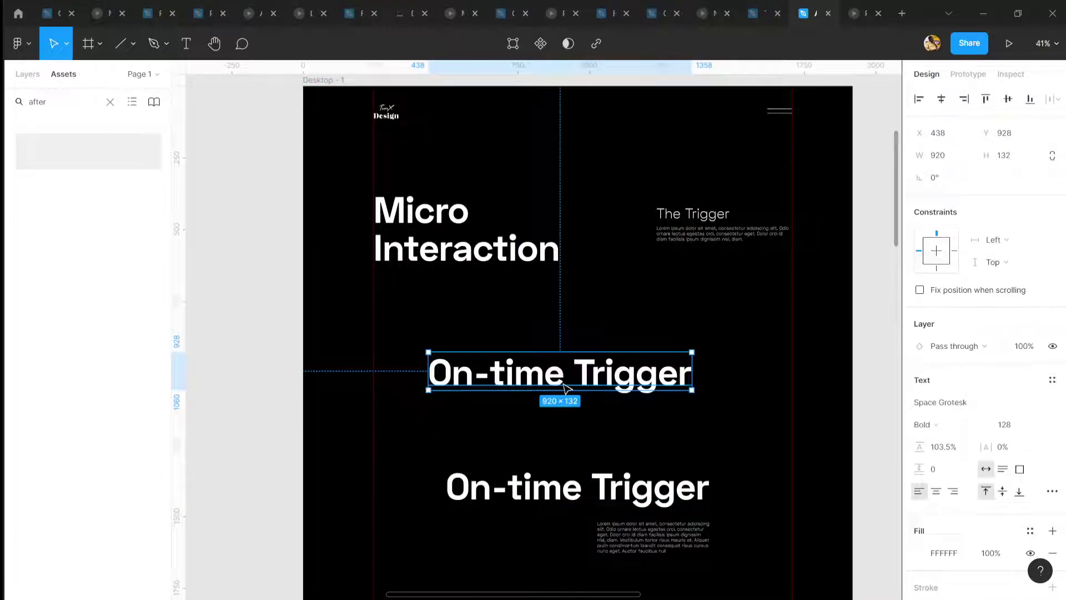
{"action": "key", "text": "Delete"}
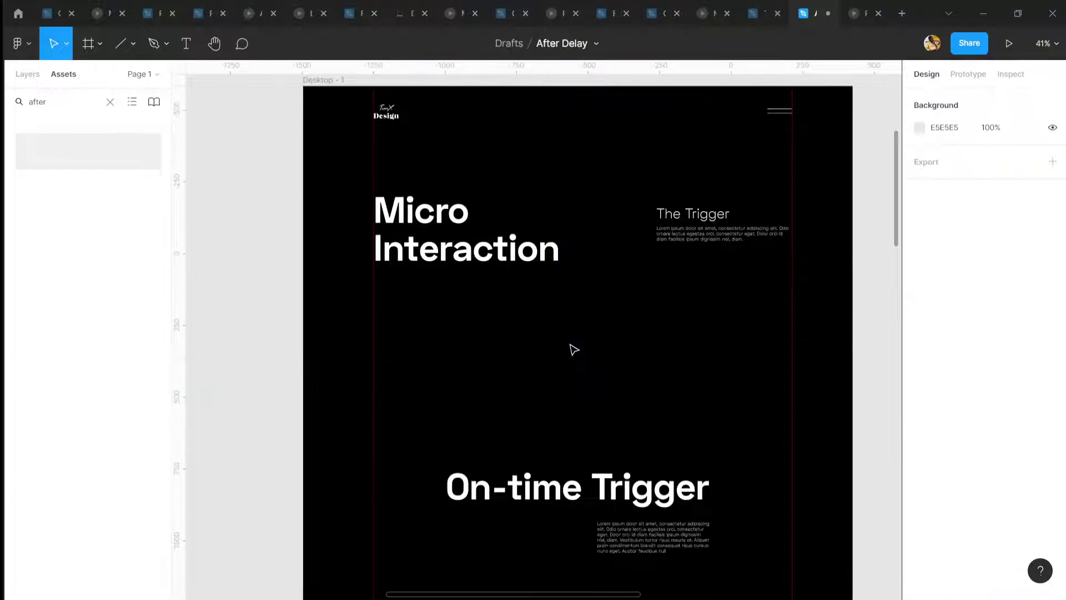
Add the text "After Delay Introduced" on Desktop - 1 and place it between Micro Interaction and On-time Trigger
{"action": "key", "text": "t"}
{"action": "left_click", "coordinate": [341, 407]}
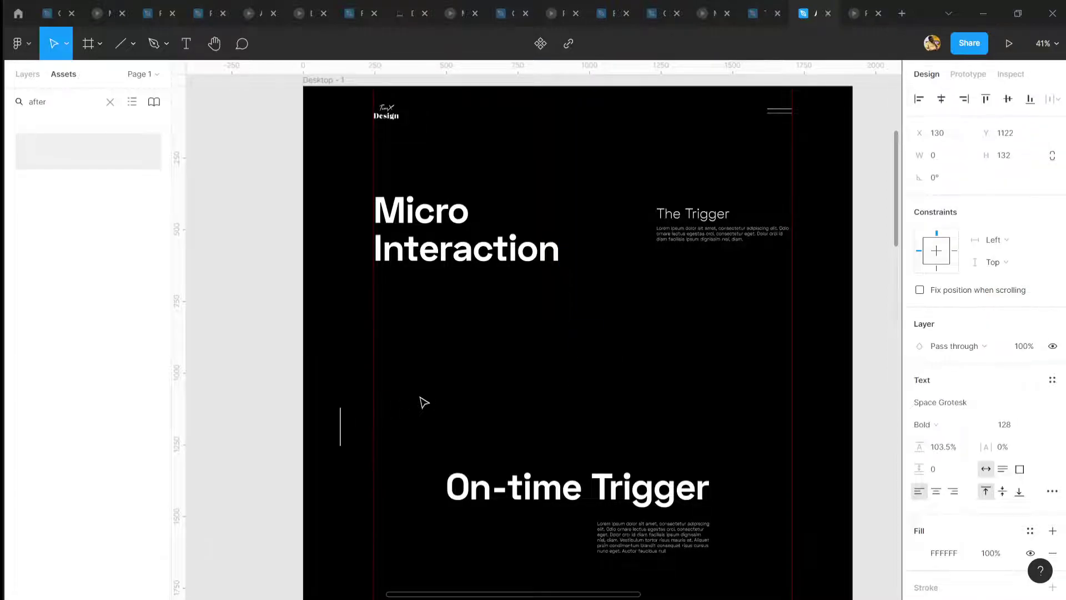
{"action": "type", "text": "Af"}
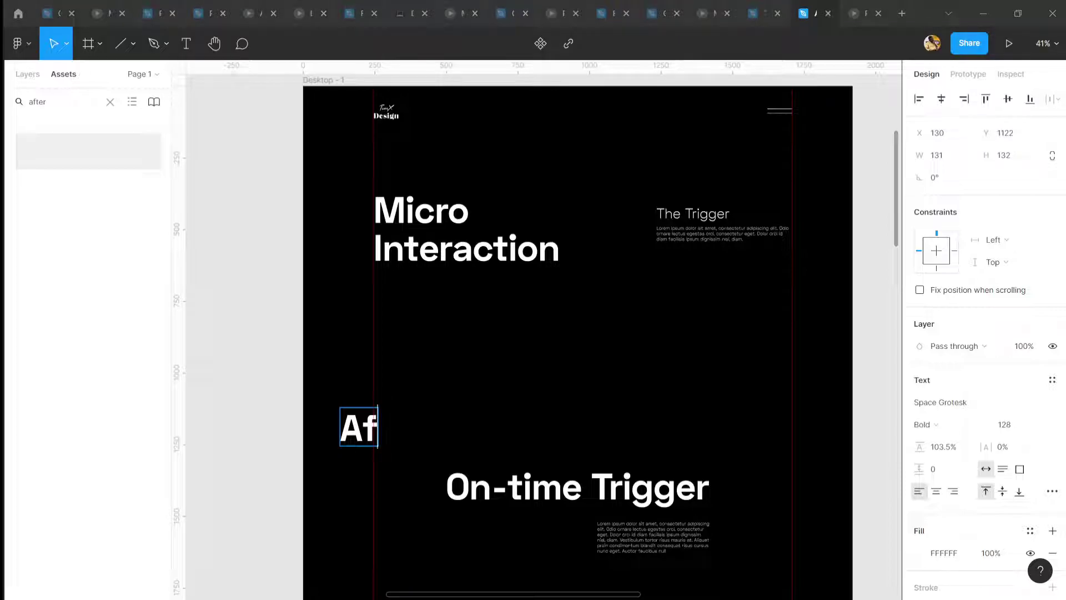
{"action": "type", "text": "ter "}
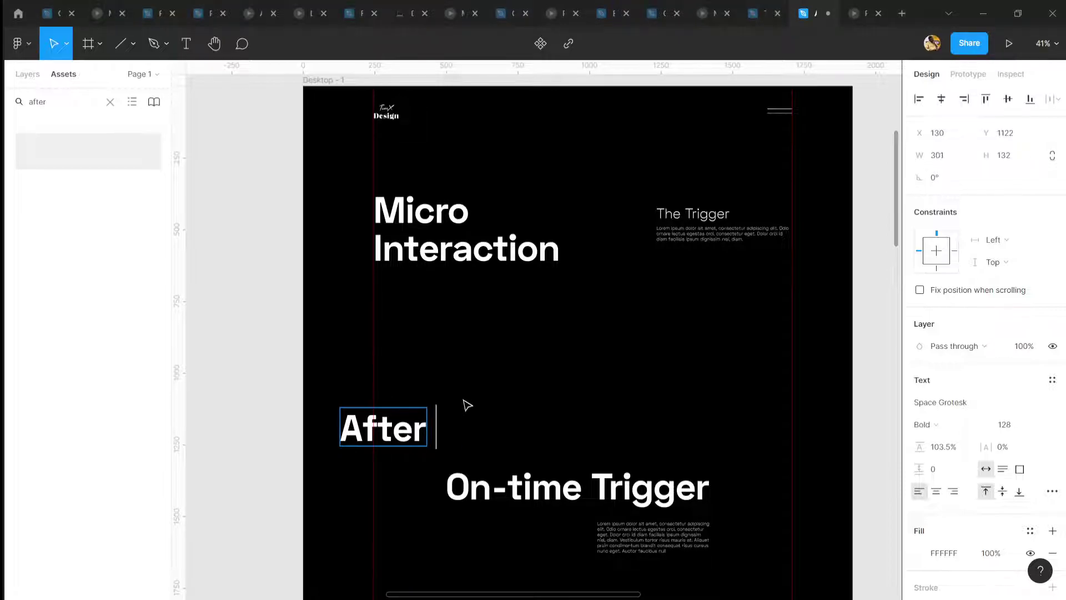
{"action": "type", "text": "Delay In"}
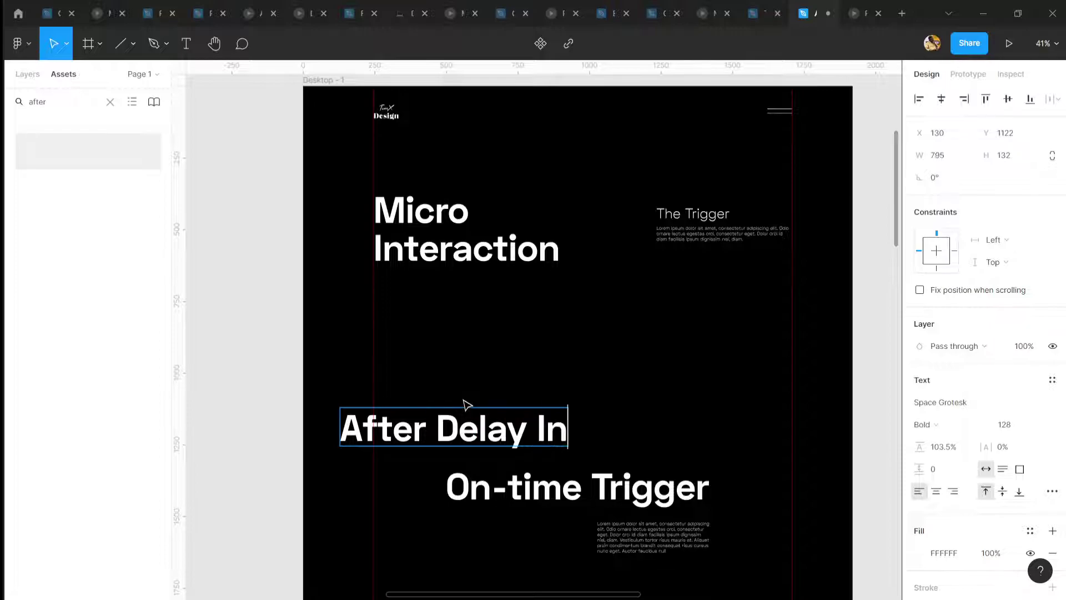
{"action": "type", "text": "troduced"}
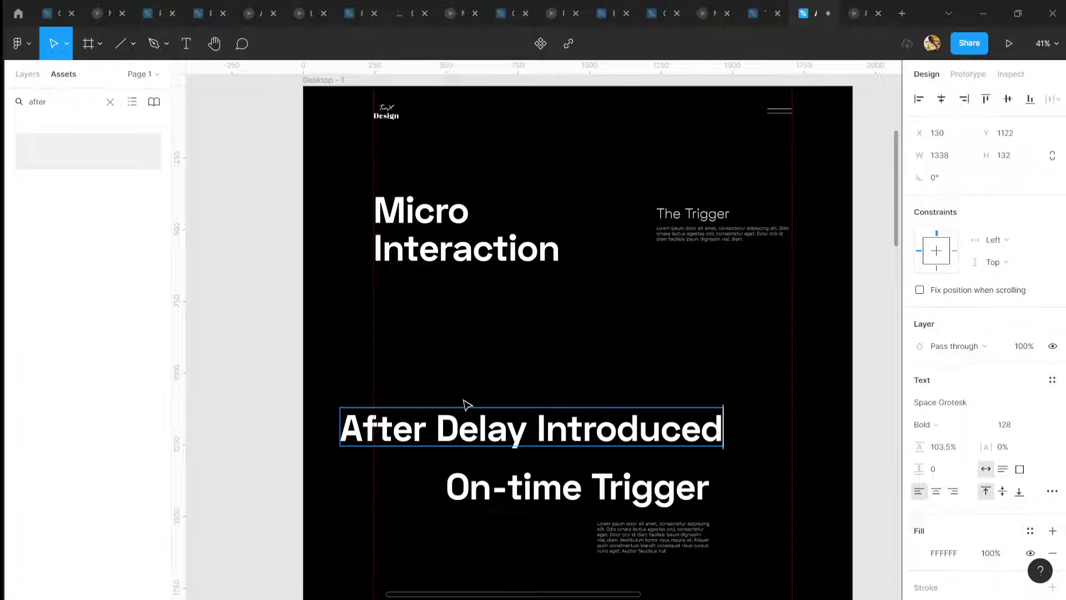
{"action": "key", "text": "Escape"}
{"action": "left_click_drag", "start_coordinate": [474, 415], "coordinate": [531, 385]}
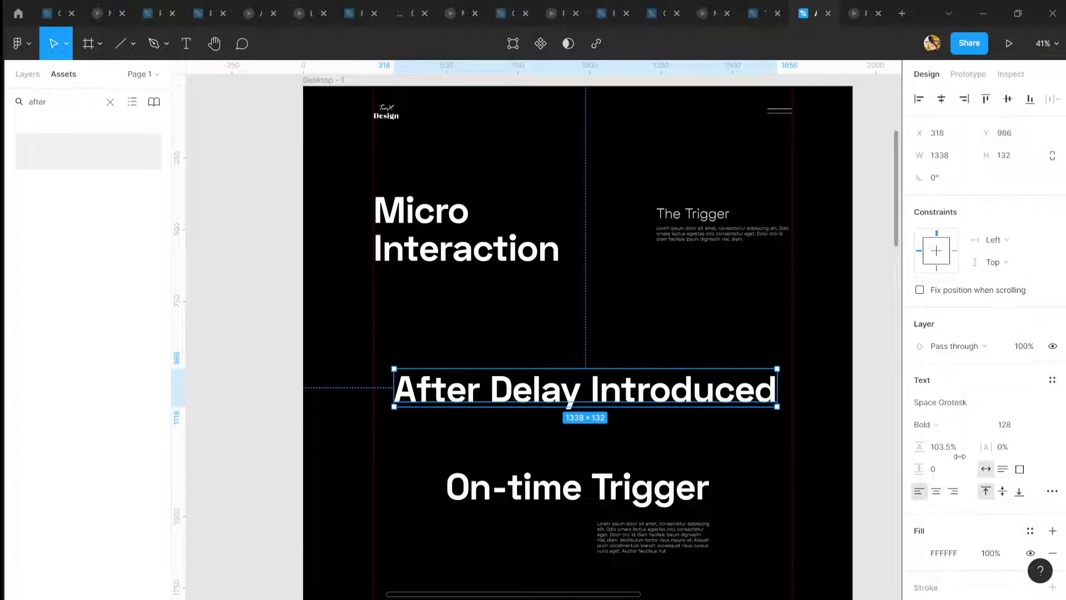
Set the font size of the "After Delay Introduced" text to 400
{"action": "left_click", "coordinate": [1020, 426]}
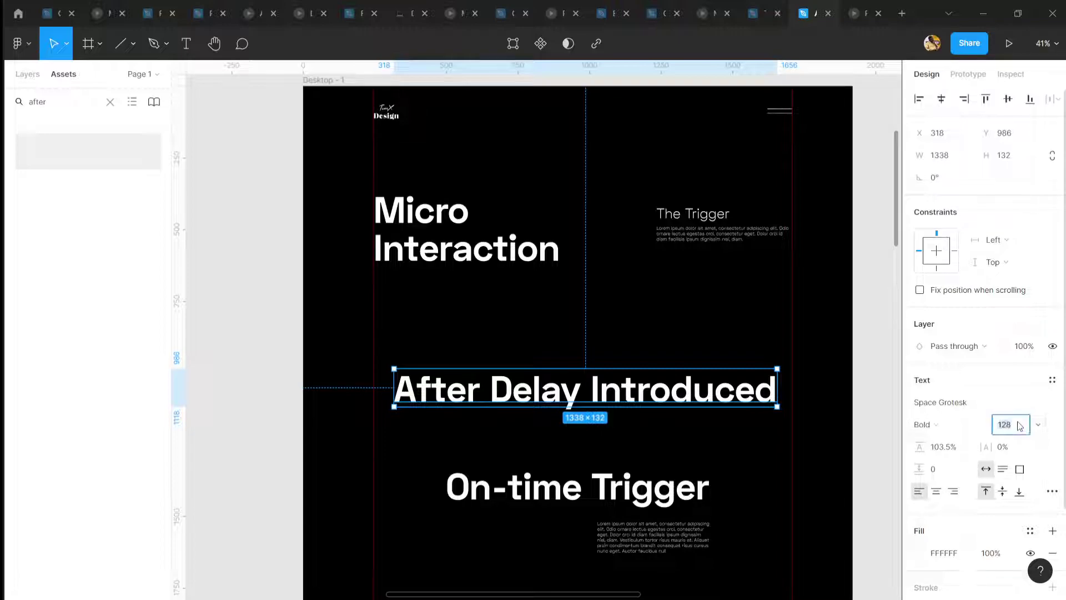
{"action": "left_click", "coordinate": [1038, 424]}
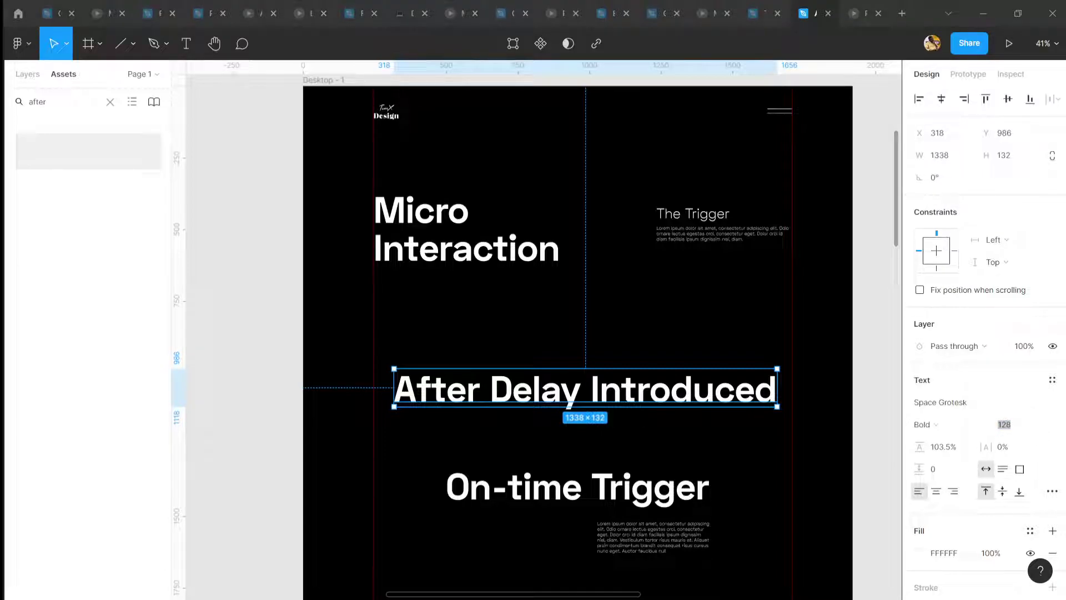
{"action": "key", "text": "alt+Tab"}
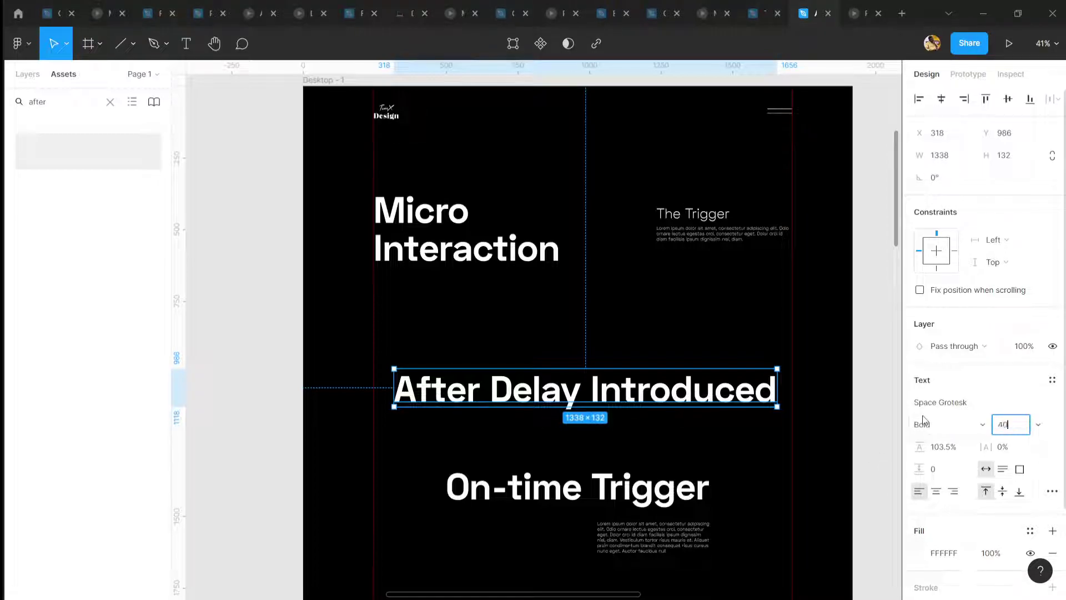
{"action": "key", "text": "Return"}
Move the enlarged text up to X 246, Y 787, flush with the Micro Interaction heading's left edge
{"action": "left_click", "coordinate": [482, 362]}
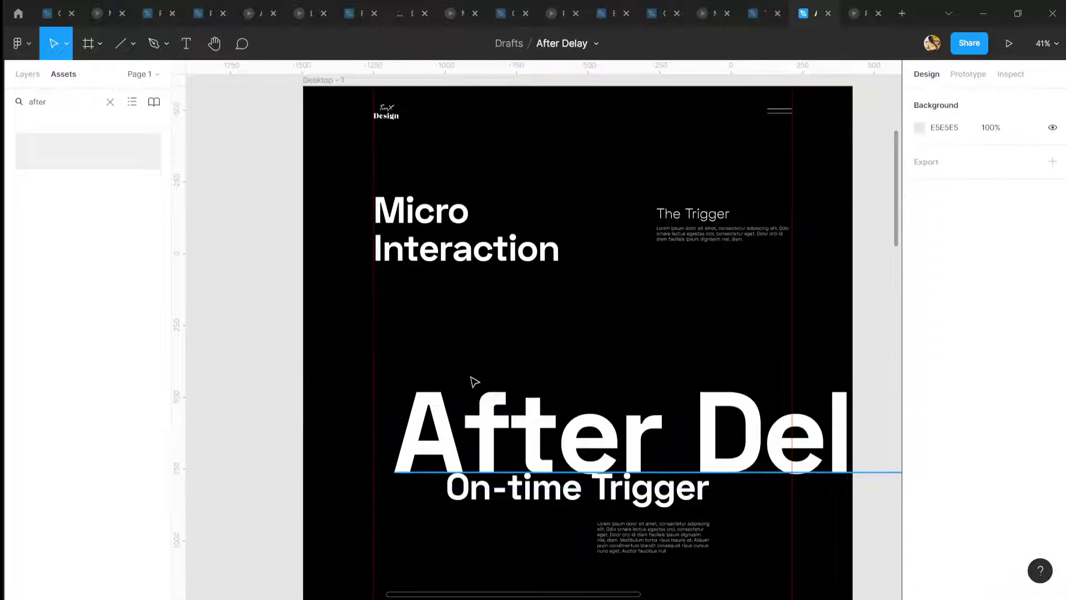
{"action": "left_click", "coordinate": [503, 396]}
{"action": "left_click_drag", "start_coordinate": [513, 425], "coordinate": [493, 368]}
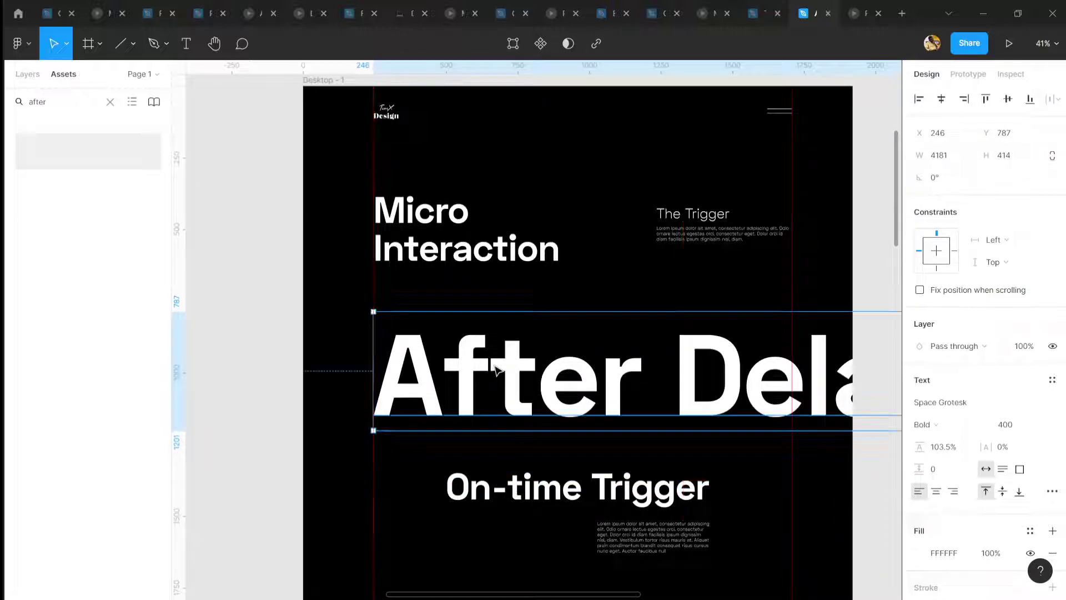
Swap the fill and stroke of the "After Delay Introduced" text to preview it outlined, and swap them back
{"action": "scroll", "coordinate": [666, 425], "scroll_direction": "up", "scroll_amount": 2}
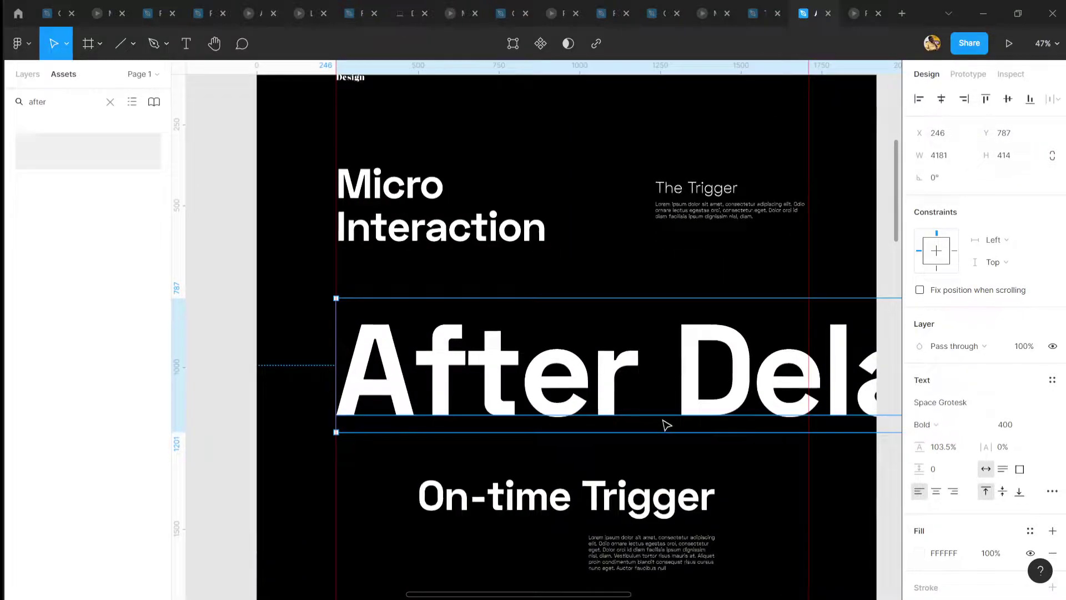
{"action": "key", "text": "shift+x"}
{"action": "scroll", "coordinate": [589, 383], "scroll_direction": "down", "scroll_amount": 2}
{"action": "scroll", "coordinate": [589, 383], "scroll_direction": "right", "scroll_amount": 2}
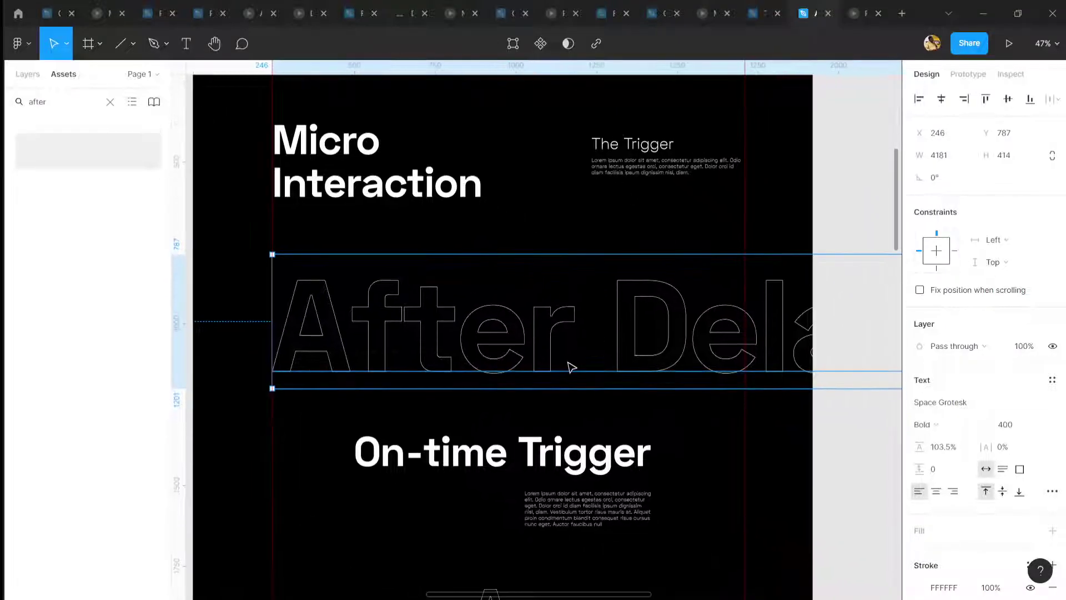
{"action": "key", "text": "shift+x"}
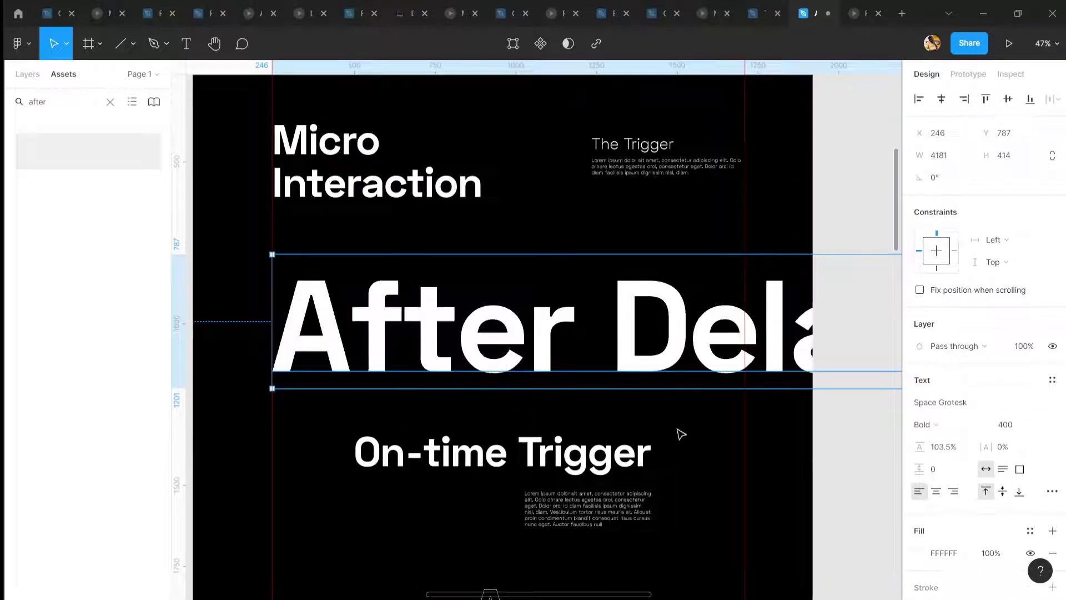
Remove the fill from the "After Delay Introduced" text and add a stroke with weight 1 set to Outside
{"action": "scroll", "coordinate": [944, 405], "scroll_direction": "down", "scroll_amount": 2}
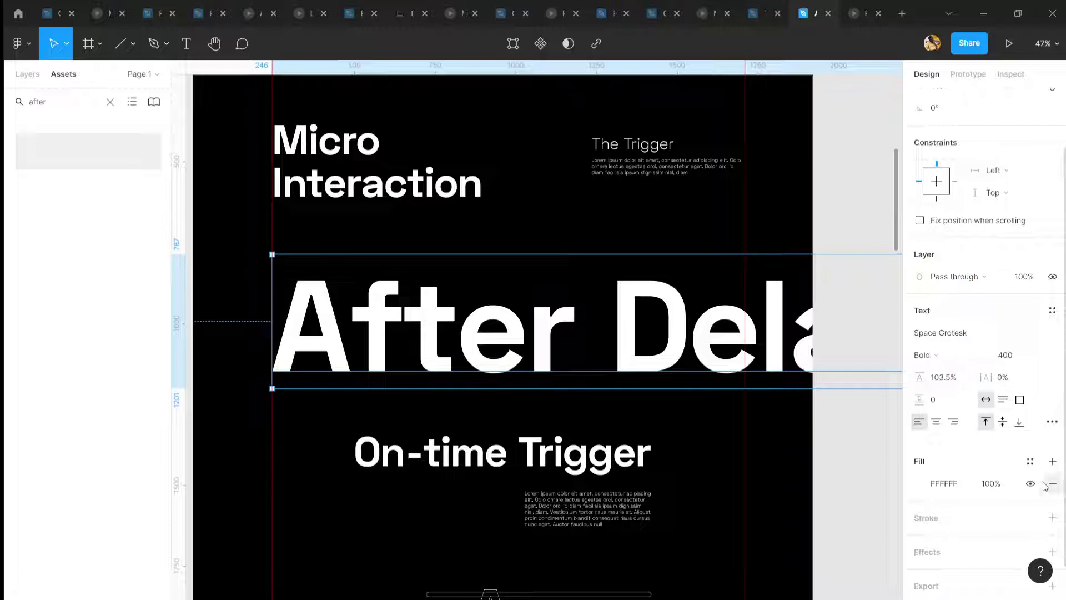
{"action": "left_click", "coordinate": [1049, 484]}
{"action": "left_click", "coordinate": [1052, 478]}
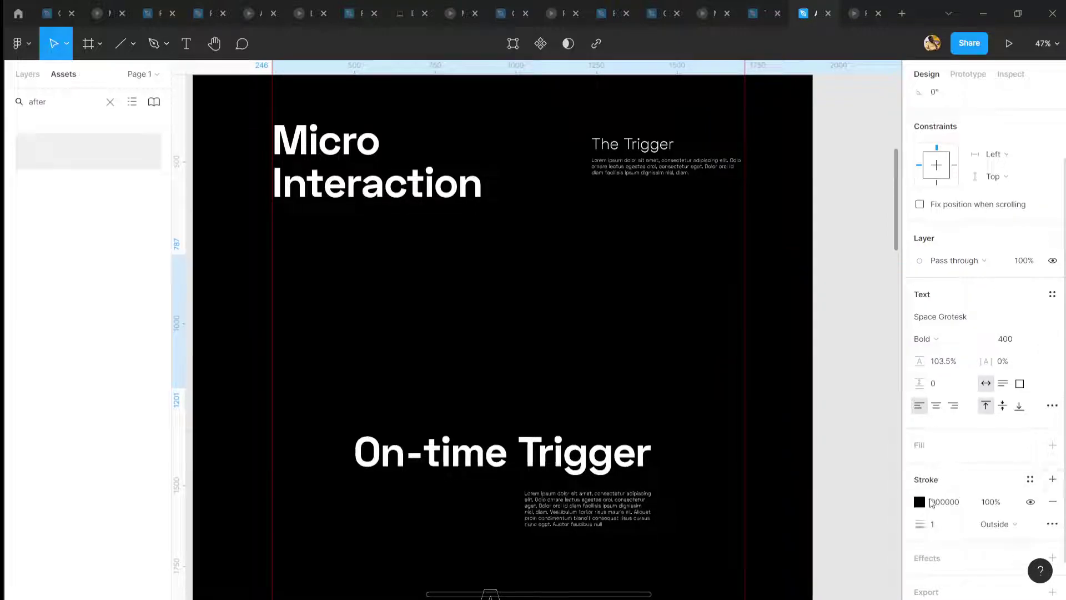
Change the outlined "After Delay Introduced" text's stroke to white (FFFFFF) and set its weight to 1.2
{"action": "left_click", "coordinate": [919, 501]}
{"action": "left_click", "coordinate": [830, 356]}
{"action": "left_click_drag", "start_coordinate": [831, 357], "coordinate": [621, 114]}
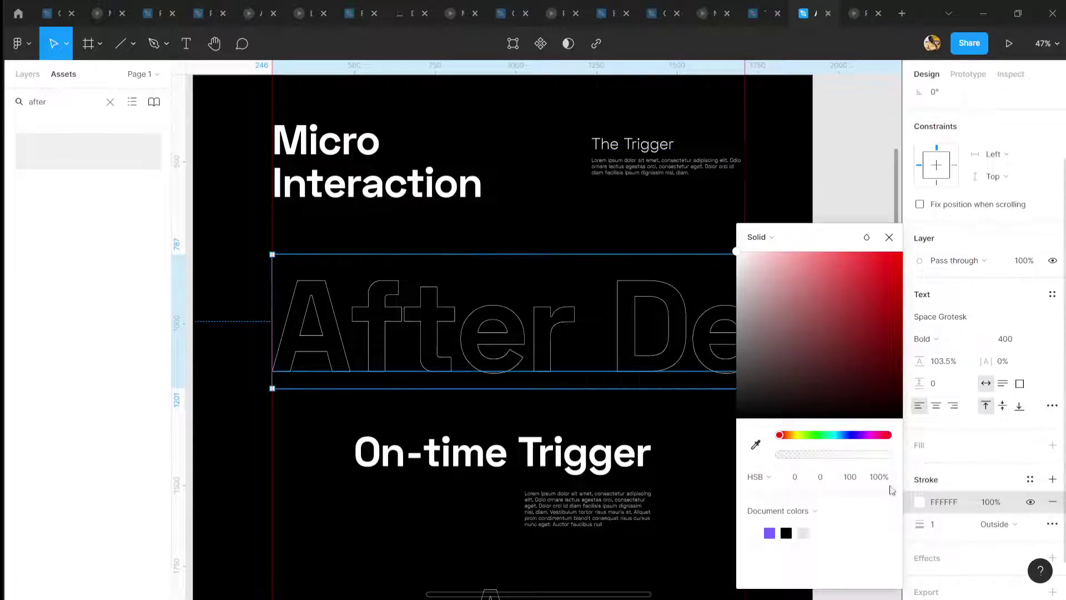
{"action": "left_click", "coordinate": [949, 539]}
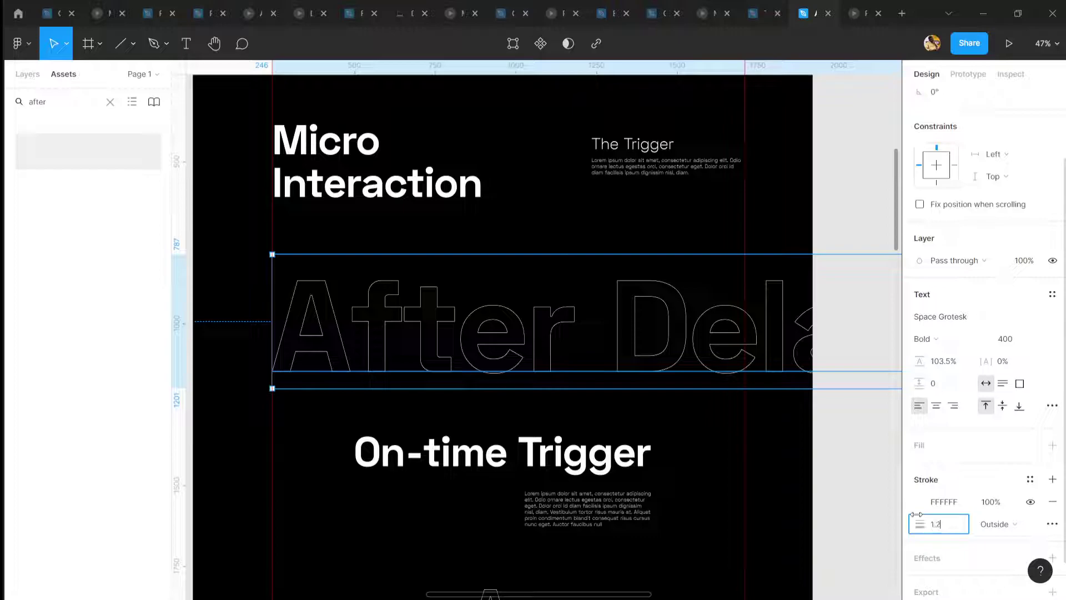
{"action": "key", "text": "Return"}
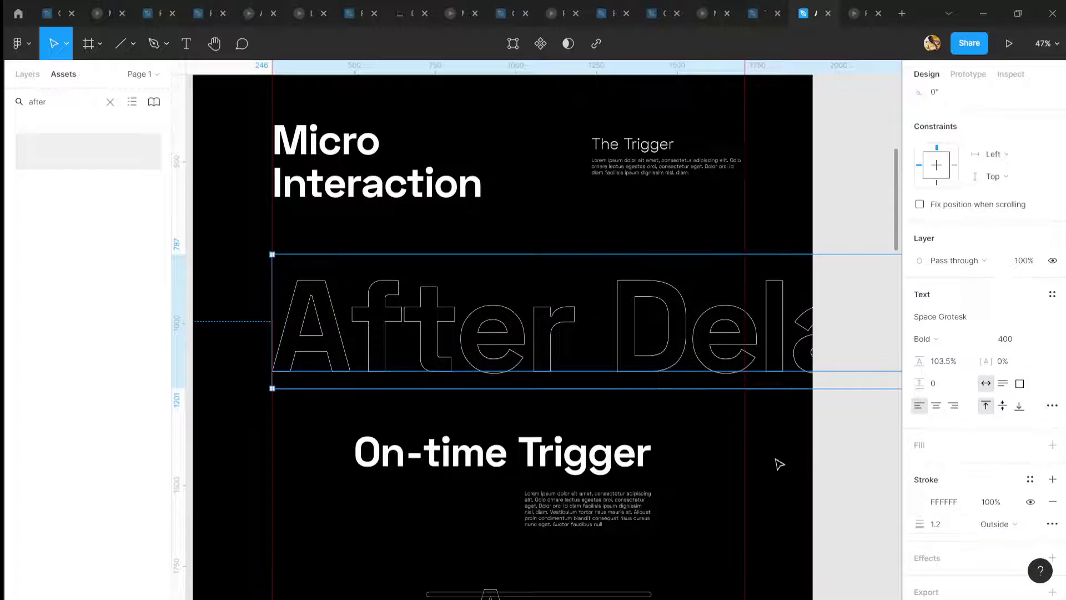
Show the page's layers and check the outlined text in the prototype preview before returning to the design file
{"action": "scroll", "coordinate": [574, 480], "scroll_direction": "down", "scroll_amount": 1}
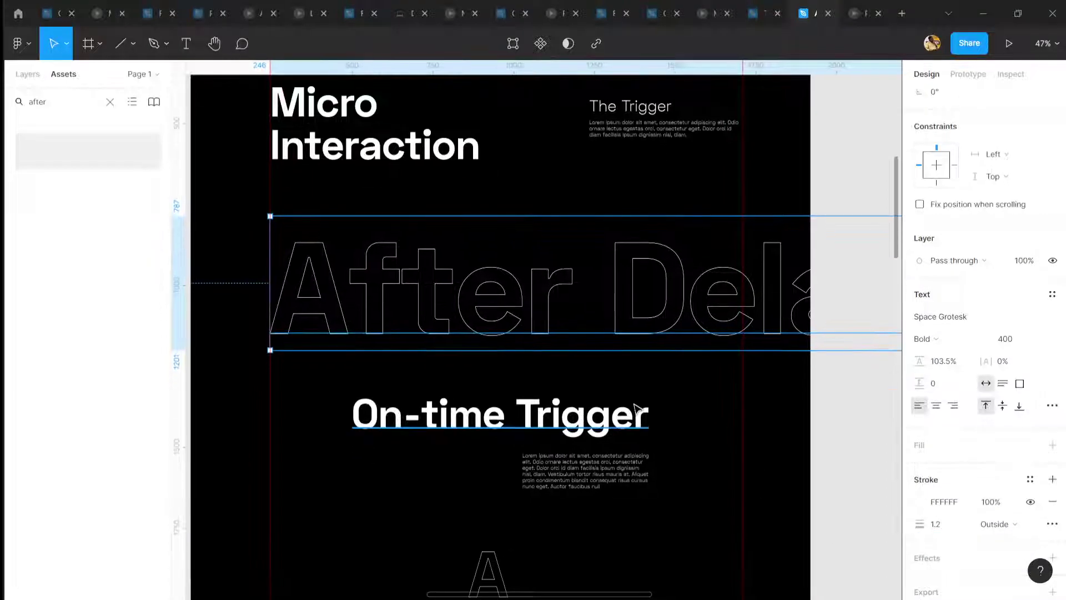
{"action": "scroll", "coordinate": [637, 409], "scroll_direction": "down", "scroll_amount": 3}
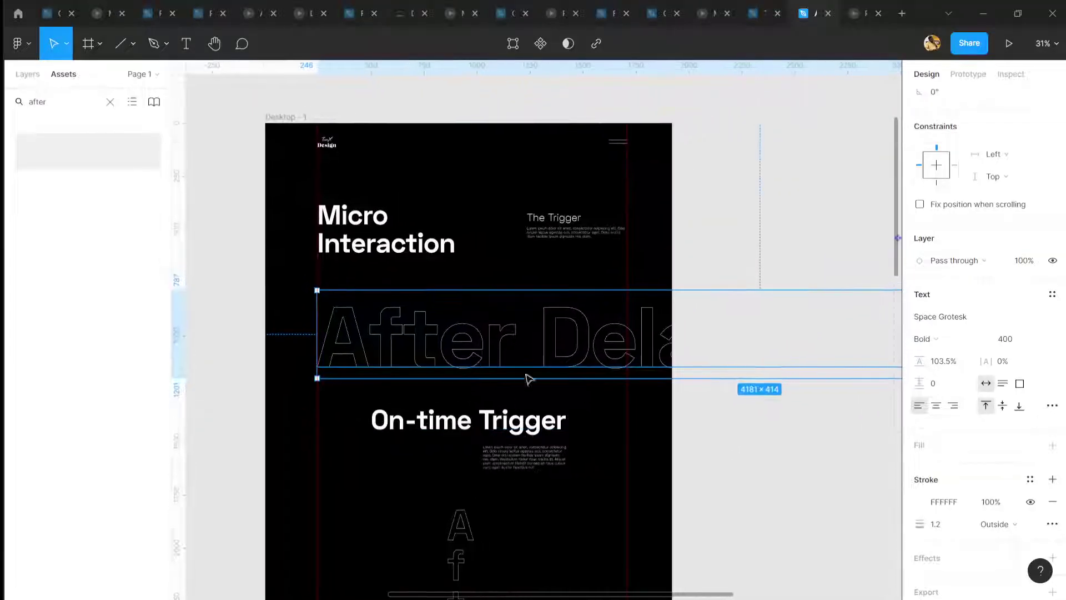
{"action": "left_click", "coordinate": [14, 79]}
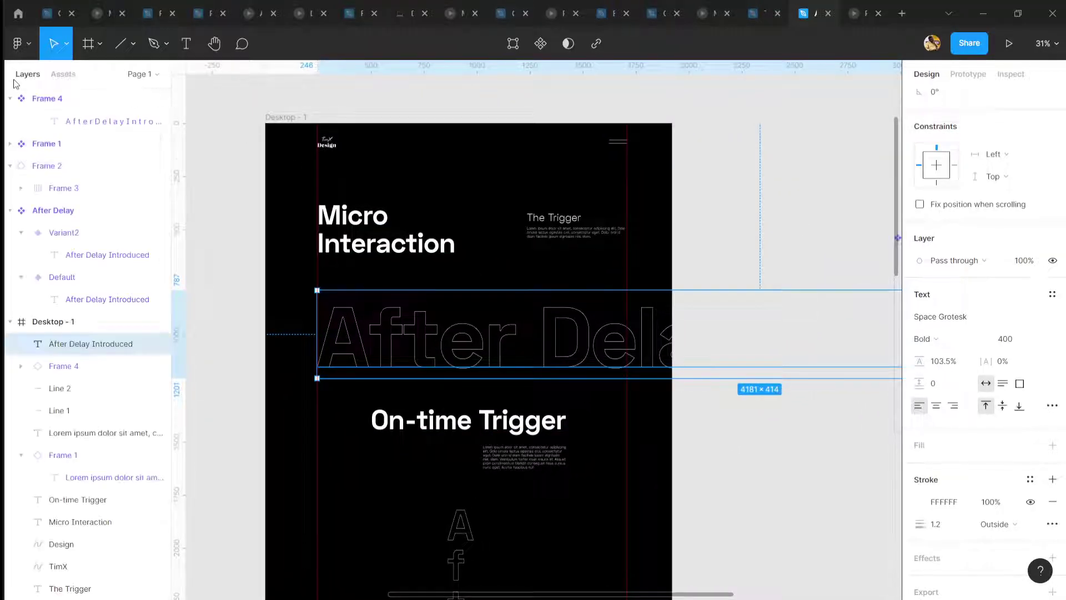
{"action": "scroll", "coordinate": [488, 377], "scroll_direction": "up", "scroll_amount": 2}
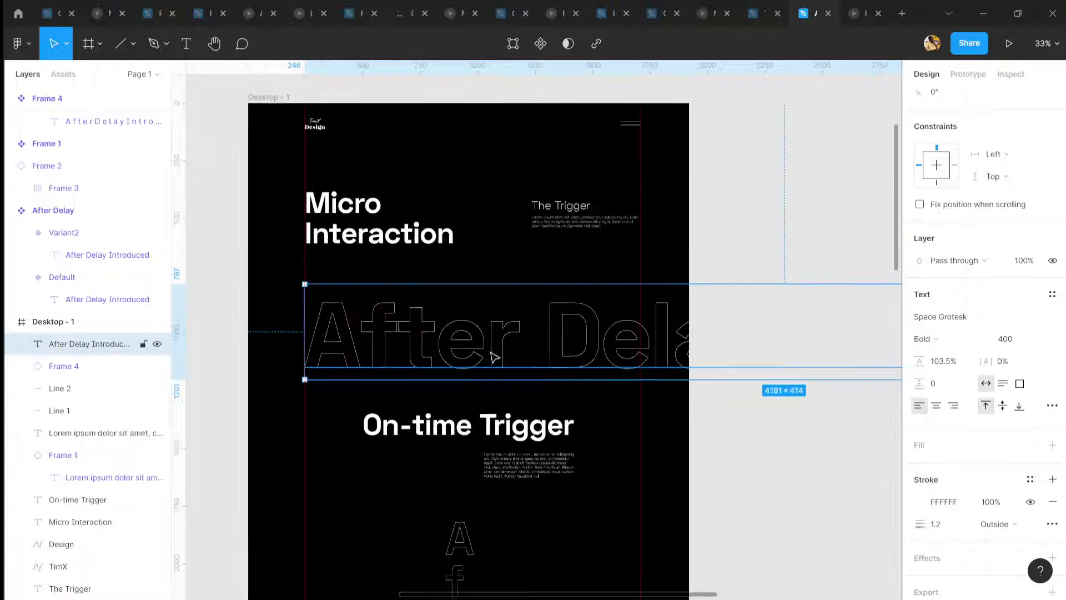
{"action": "scroll", "coordinate": [514, 387], "scroll_direction": "up", "scroll_amount": 1}
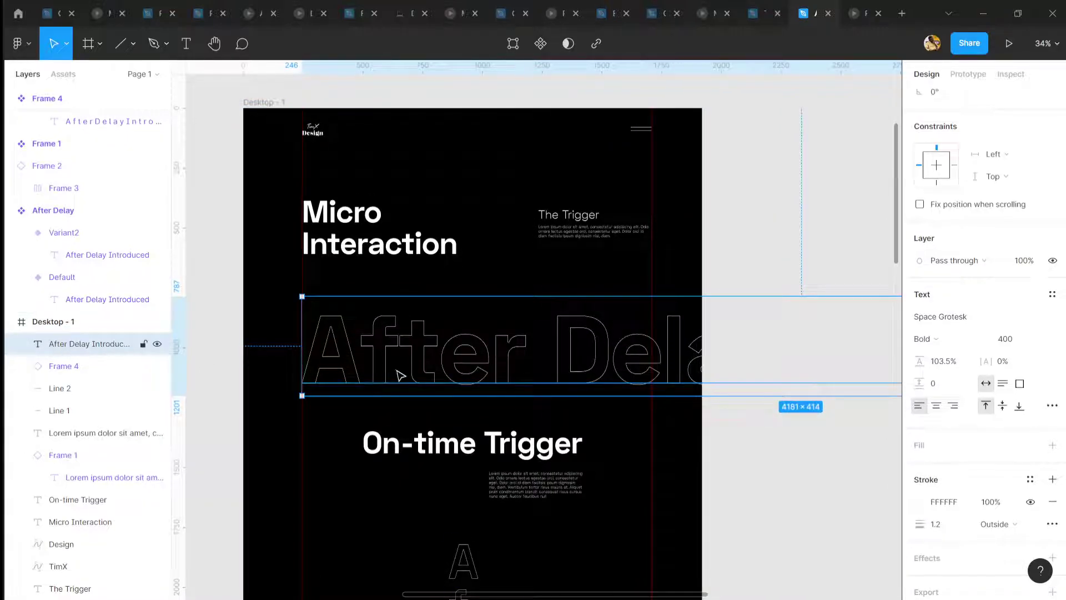
{"action": "left_click", "coordinate": [846, 9]}
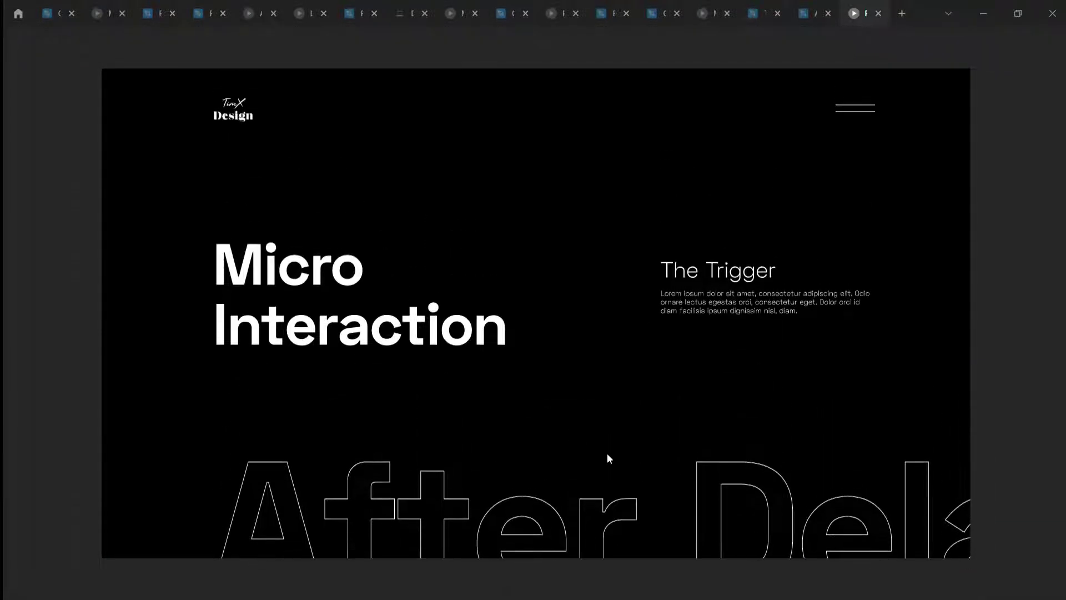
{"action": "left_click", "coordinate": [811, 12]}
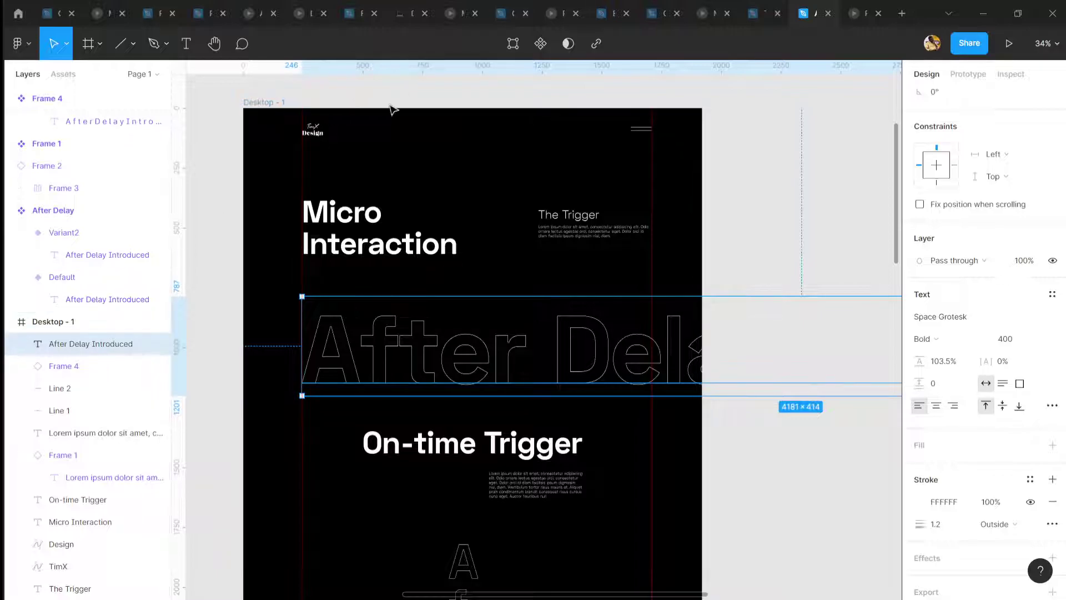
Wrap the "After Delay Introduced" text in its own frame and check both the nested text and the frame
{"action": "right_click", "coordinate": [493, 338]}
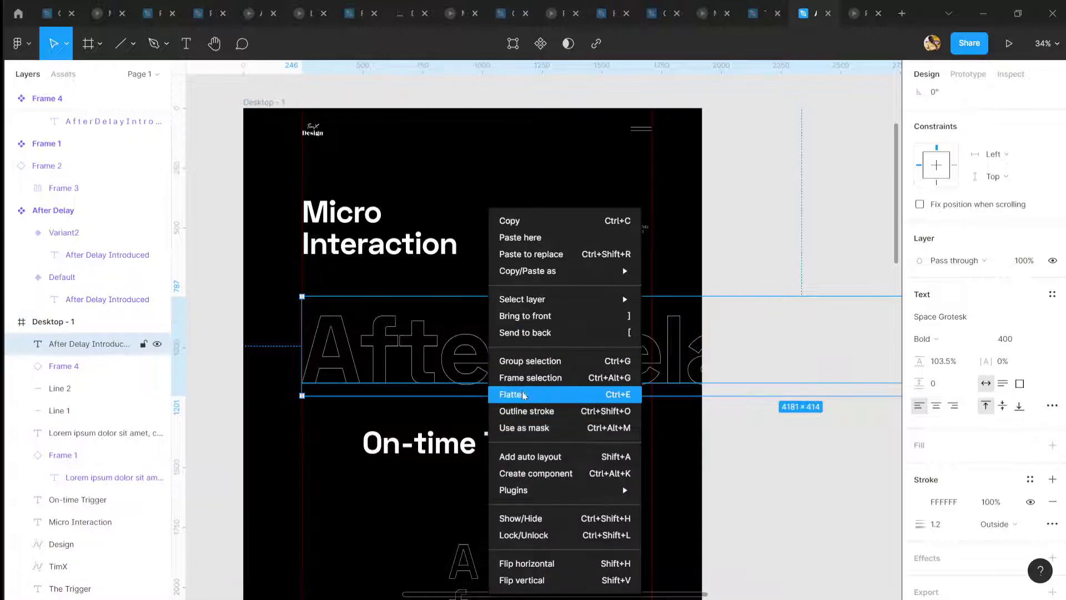
{"action": "left_click", "coordinate": [533, 378]}
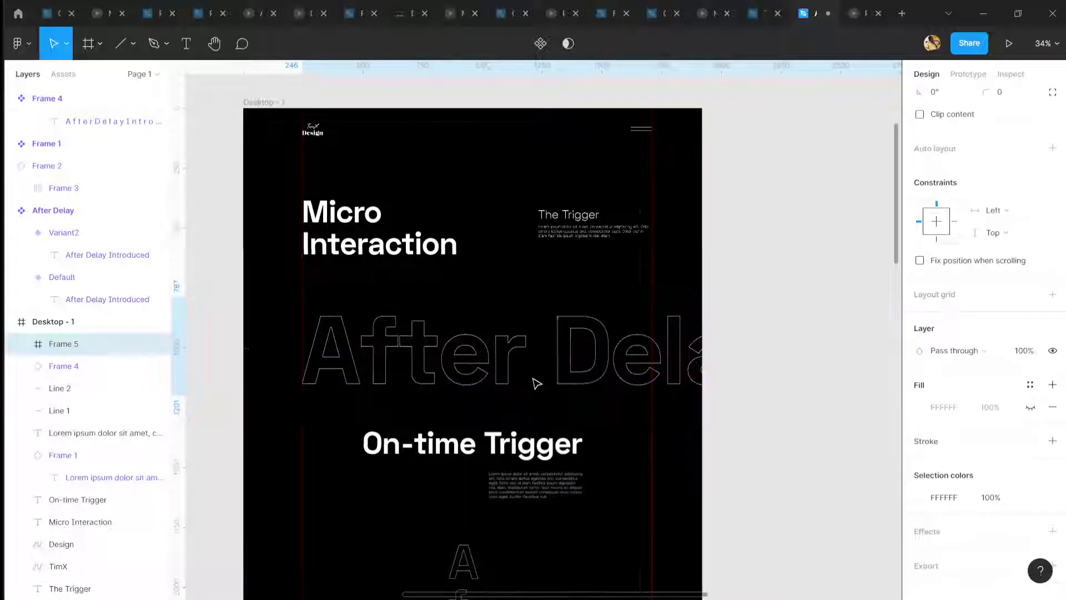
{"action": "double_click", "coordinate": [466, 369]}
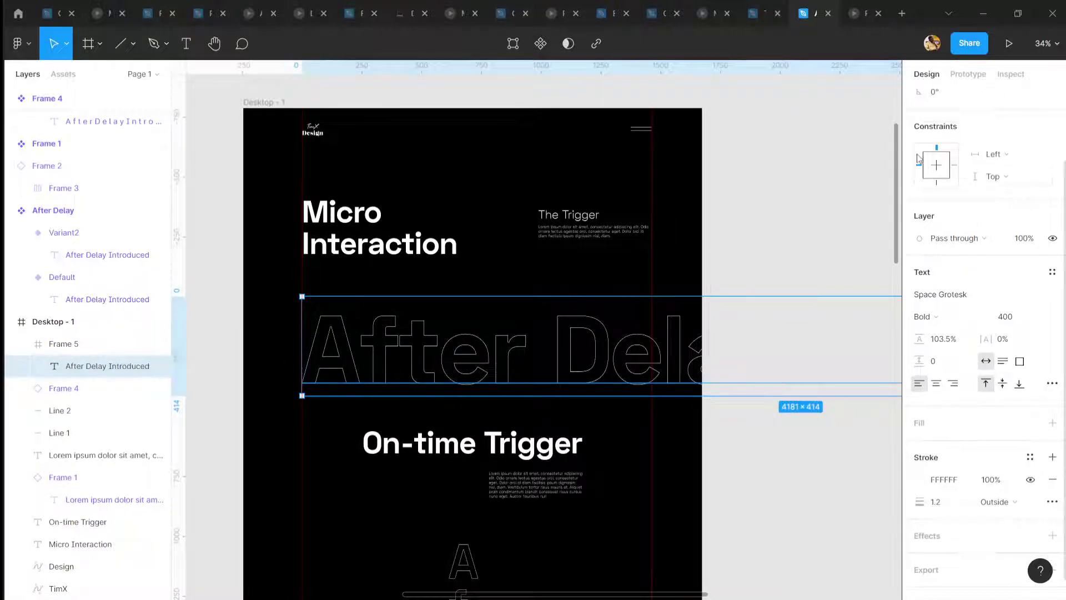
{"action": "scroll", "coordinate": [922, 167], "scroll_direction": "up", "scroll_amount": 3}
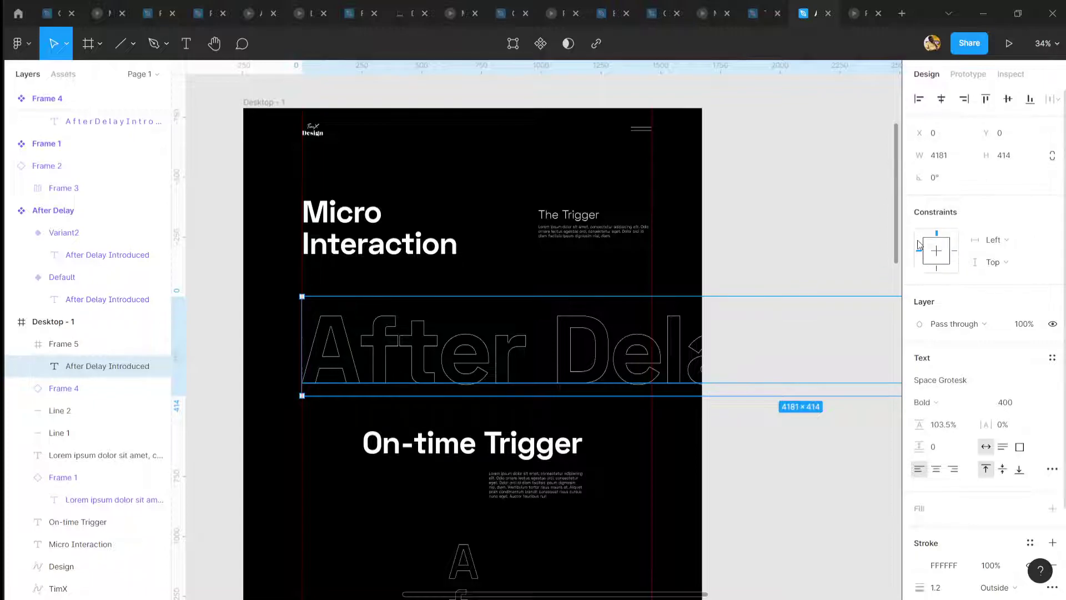
{"action": "left_click", "coordinate": [658, 451]}
{"action": "left_click", "coordinate": [561, 364]}
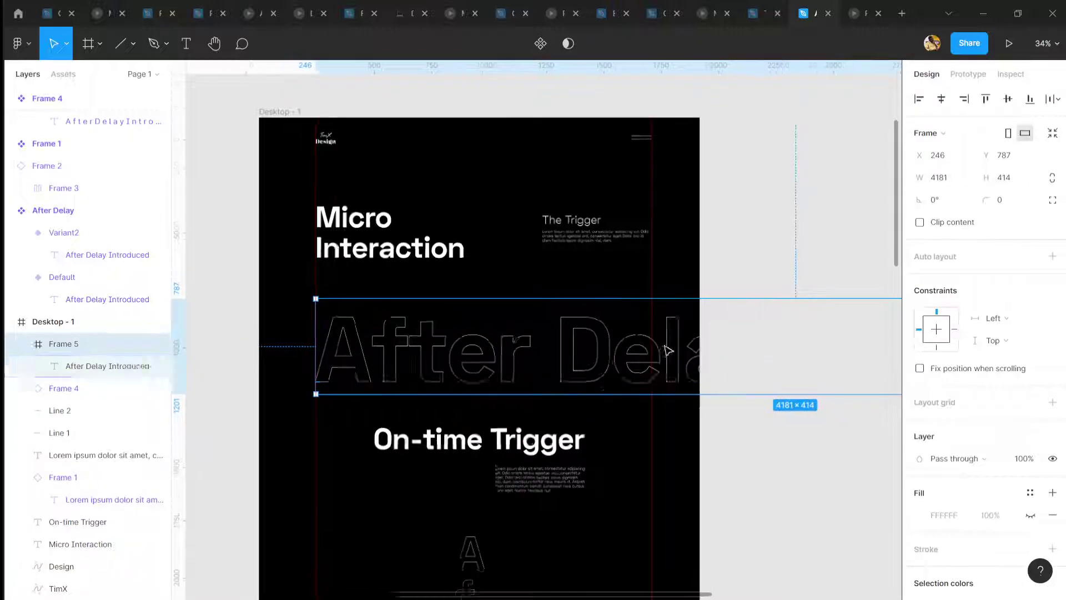
Narrow the text's new frame to a width of 1463 so its right edge meets the right layout guide
{"action": "scroll", "coordinate": [625, 335], "scroll_direction": "down", "scroll_amount": 5}
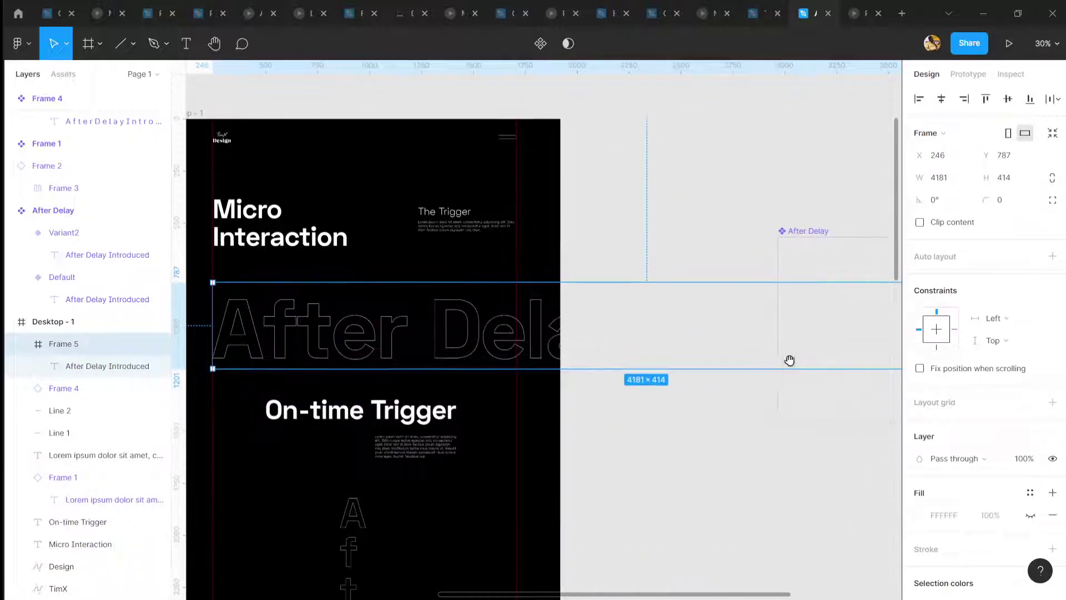
{"action": "scroll", "coordinate": [796, 348], "scroll_direction": "right", "scroll_amount": 5}
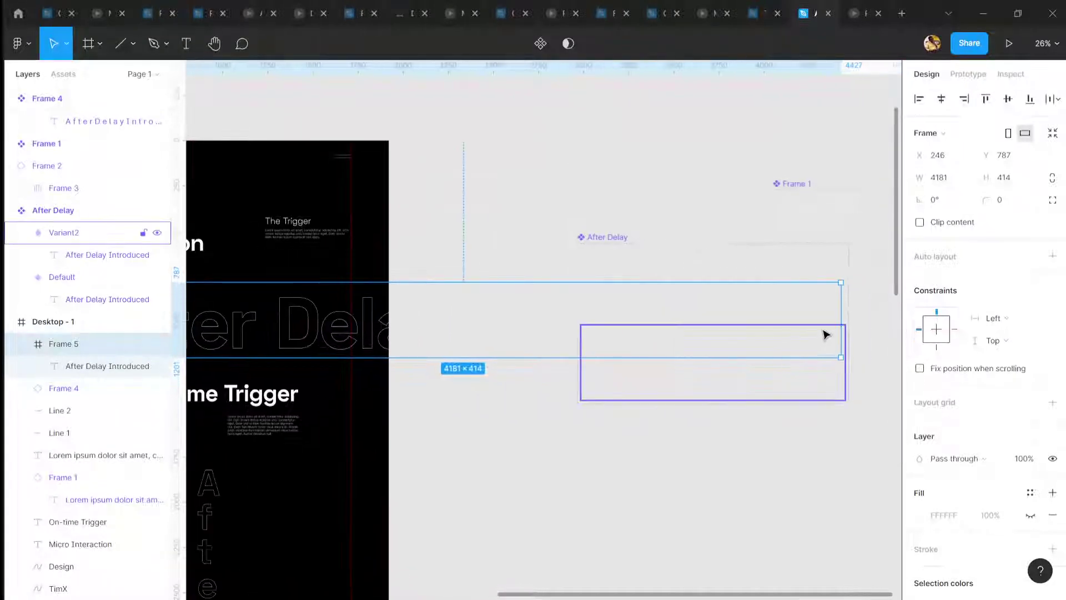
{"action": "left_click_drag", "start_coordinate": [841, 324], "coordinate": [343, 331]}
{"action": "scroll", "coordinate": [343, 331], "scroll_direction": "up", "scroll_amount": 5}
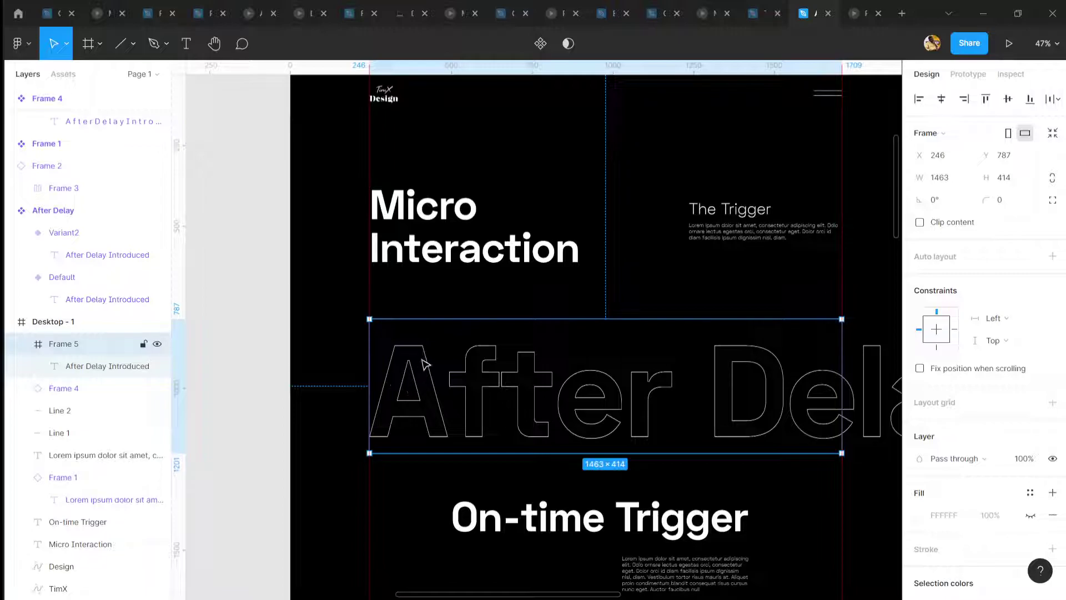
{"action": "scroll", "coordinate": [425, 363], "scroll_direction": "right", "scroll_amount": 4}
{"action": "scroll", "coordinate": [426, 364], "scroll_direction": "down", "scroll_amount": 2}
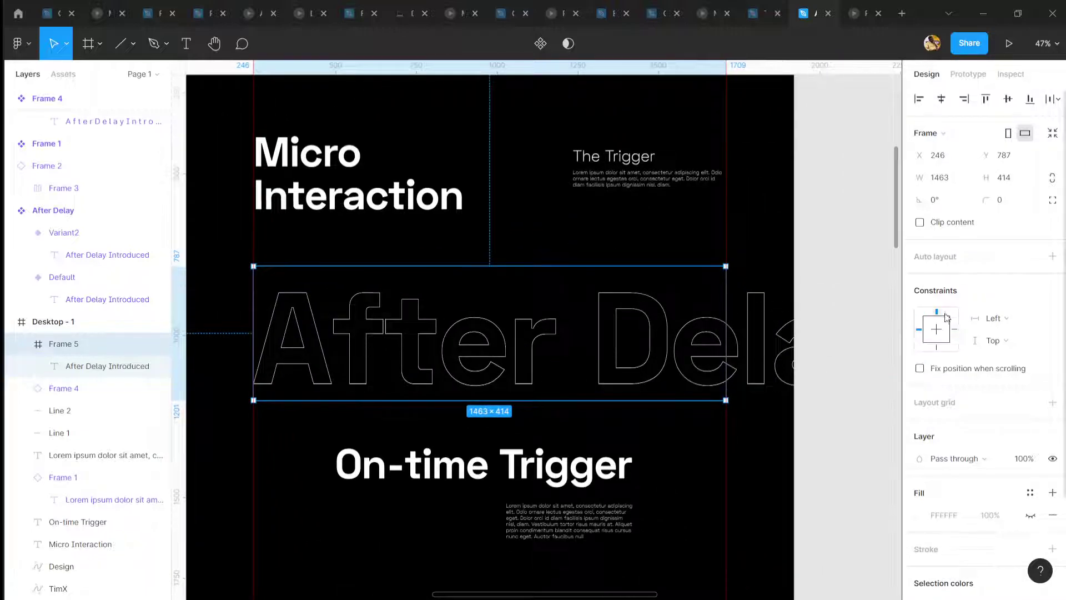
Try shrinking the text's frame from its left edge to a width of 1145, and undo the resize
{"action": "double_click", "coordinate": [650, 361]}
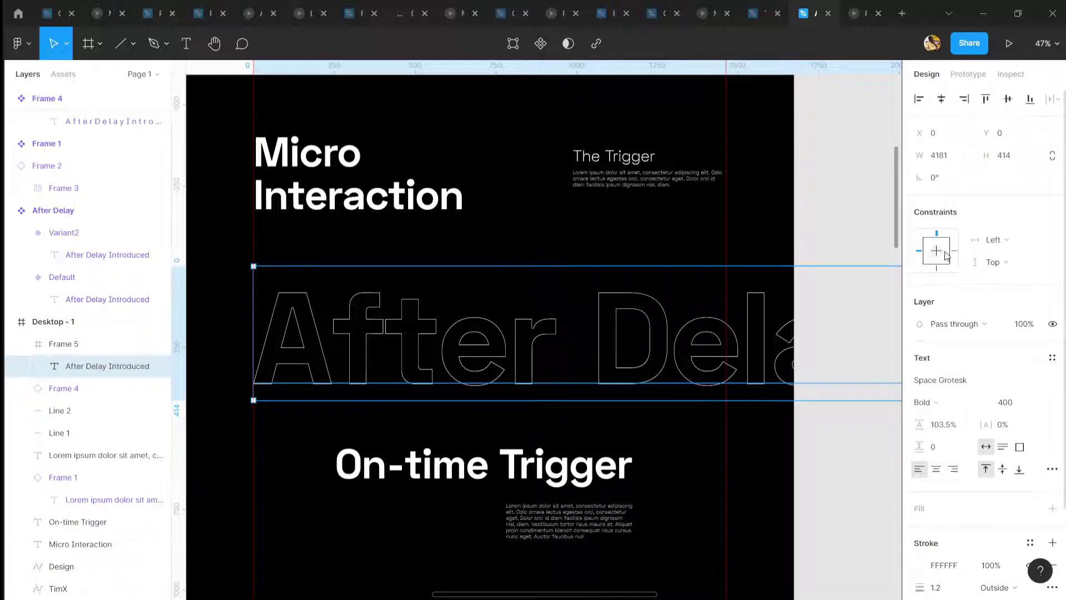
{"action": "left_click", "coordinate": [712, 405]}
{"action": "left_click", "coordinate": [747, 350]}
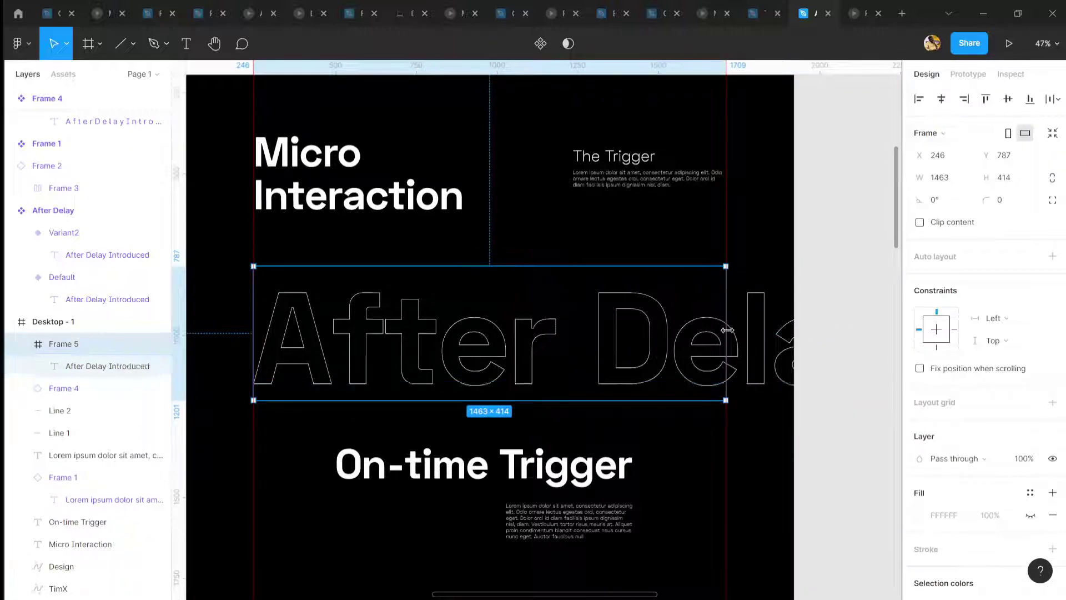
{"action": "mouse_move", "coordinate": [727, 329]}
{"action": "left_mouse_down"}
{"action": "mouse_move", "coordinate": [567, 331]}
{"action": "mouse_move", "coordinate": [726, 332]}
{"action": "left_mouse_up"}
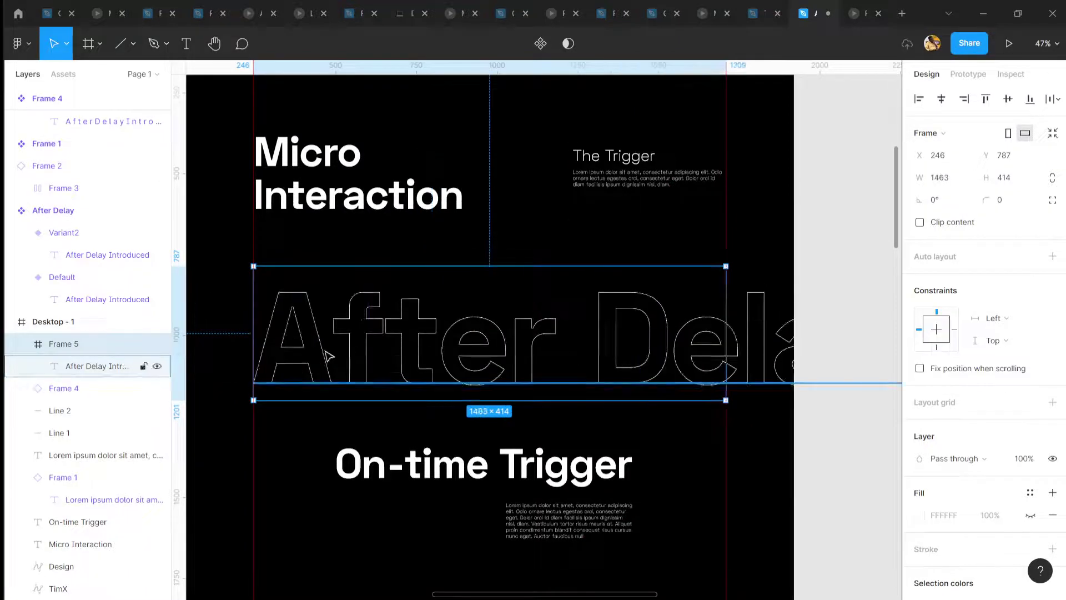
{"action": "left_click_drag", "start_coordinate": [259, 333], "coordinate": [356, 333]}
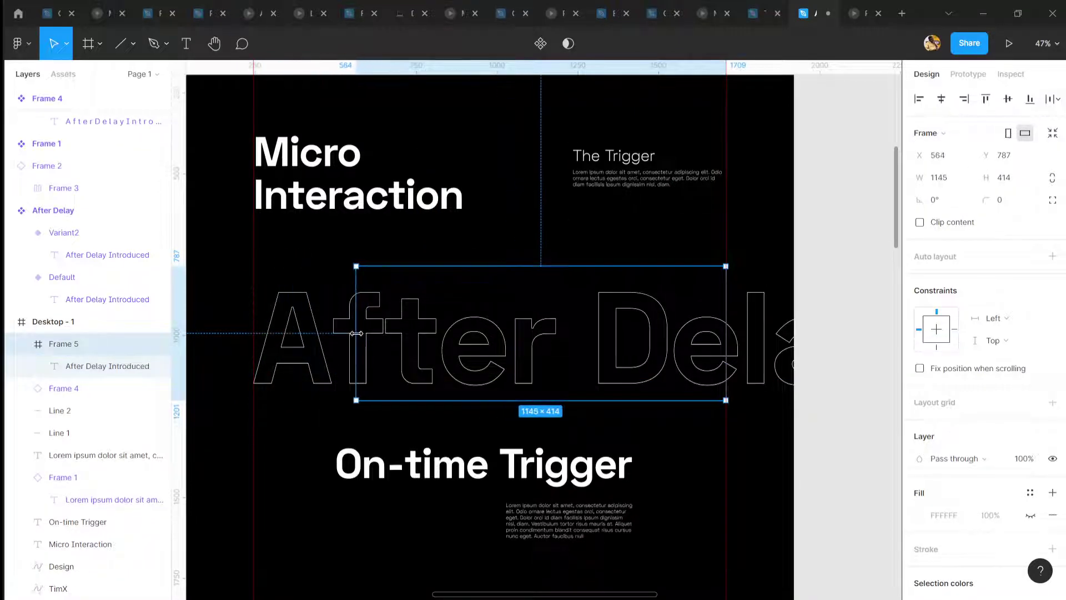
{"action": "key", "text": "ctrl+z"}
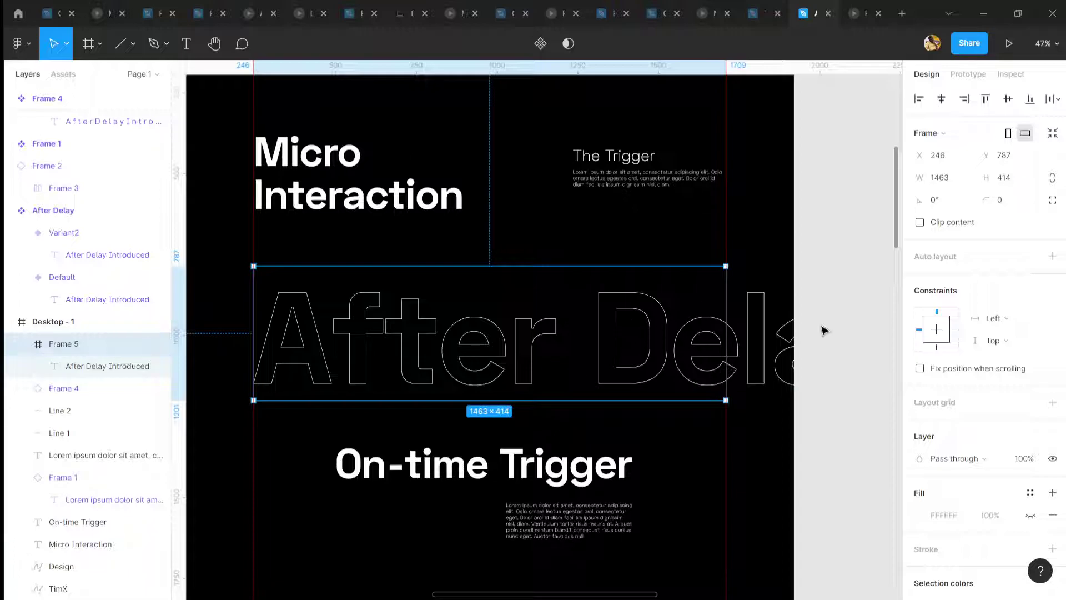
Compare the extents of the "After Delay Introduced" text with those of the frame that contains it
{"action": "double_click", "coordinate": [649, 341]}
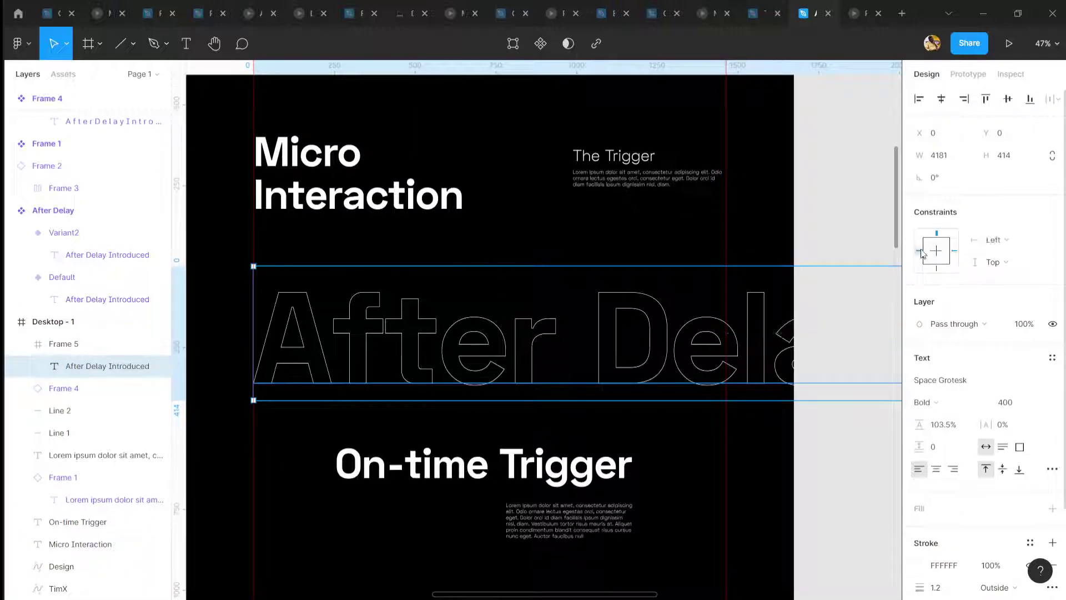
{"action": "left_click", "coordinate": [783, 447]}
{"action": "left_click", "coordinate": [721, 352]}
{"action": "mouse_move", "coordinate": [725, 341]}
{"action": "left_mouse_down"}
{"action": "mouse_move", "coordinate": [684, 330]}
{"action": "mouse_move", "coordinate": [730, 326]}
{"action": "left_mouse_up"}
{"action": "left_click", "coordinate": [621, 456]}
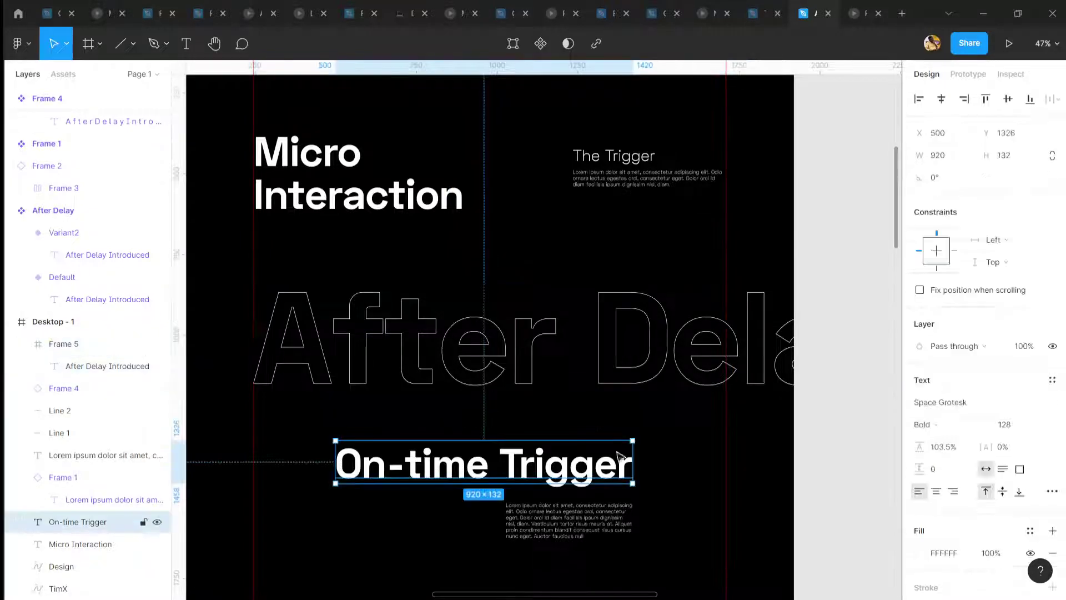
{"action": "left_click", "coordinate": [671, 375]}
{"action": "double_click", "coordinate": [305, 338]}
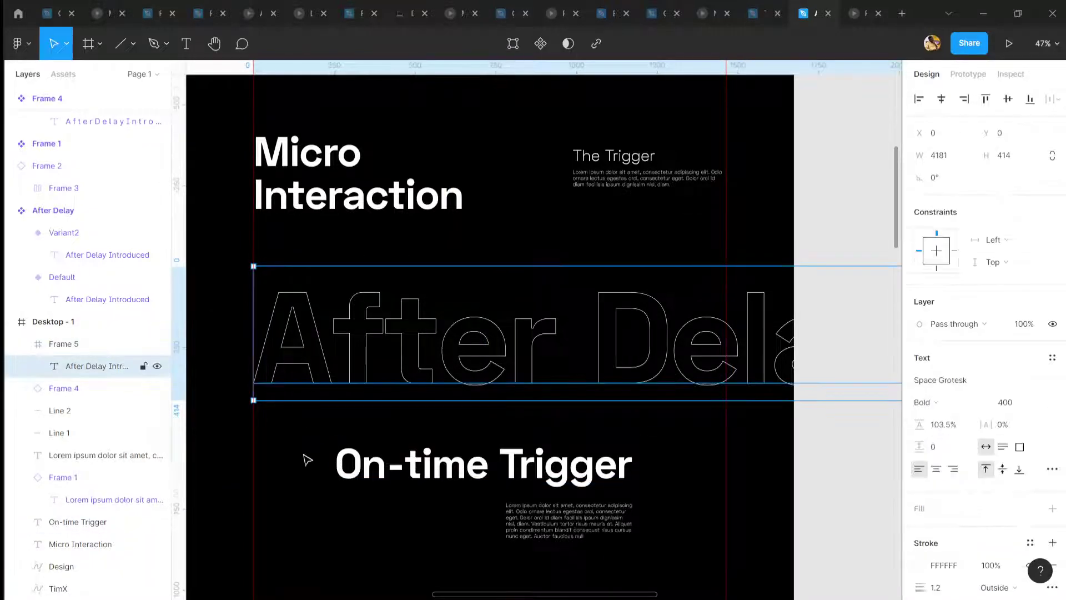
{"action": "left_click", "coordinate": [305, 457]}
Set the text frame's overflow scrolling to Horizontal scrolling and test the sideways scroll in the prototype preview
{"action": "left_click", "coordinate": [335, 390]}
{"action": "scroll", "coordinate": [326, 372], "scroll_direction": "down", "scroll_amount": 4}
{"action": "scroll", "coordinate": [356, 381], "scroll_direction": "up", "scroll_amount": 3}
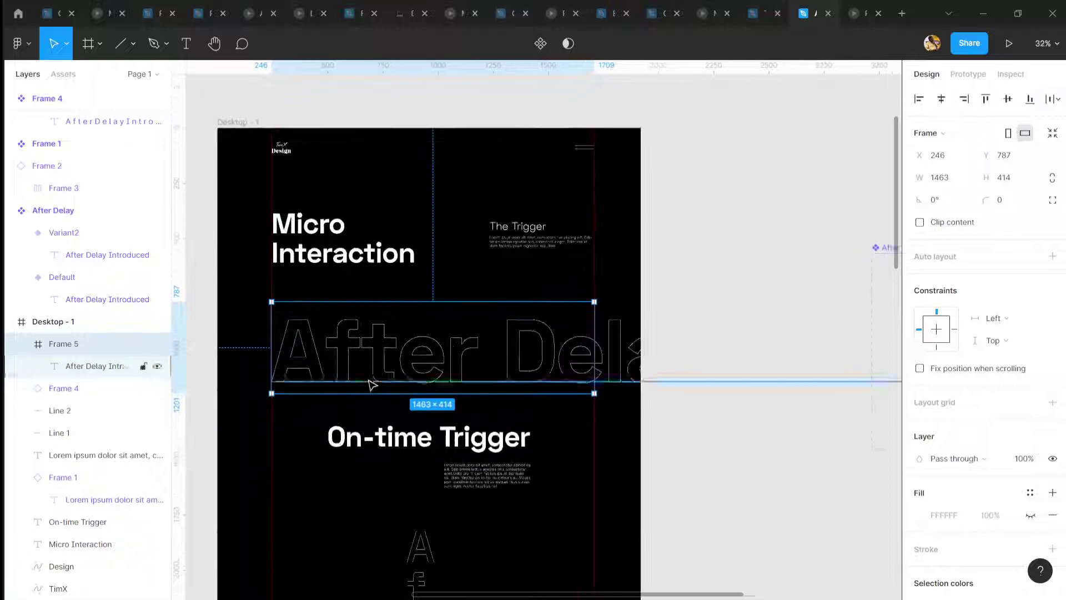
{"action": "left_click", "coordinate": [968, 74]}
{"action": "left_click", "coordinate": [947, 159]}
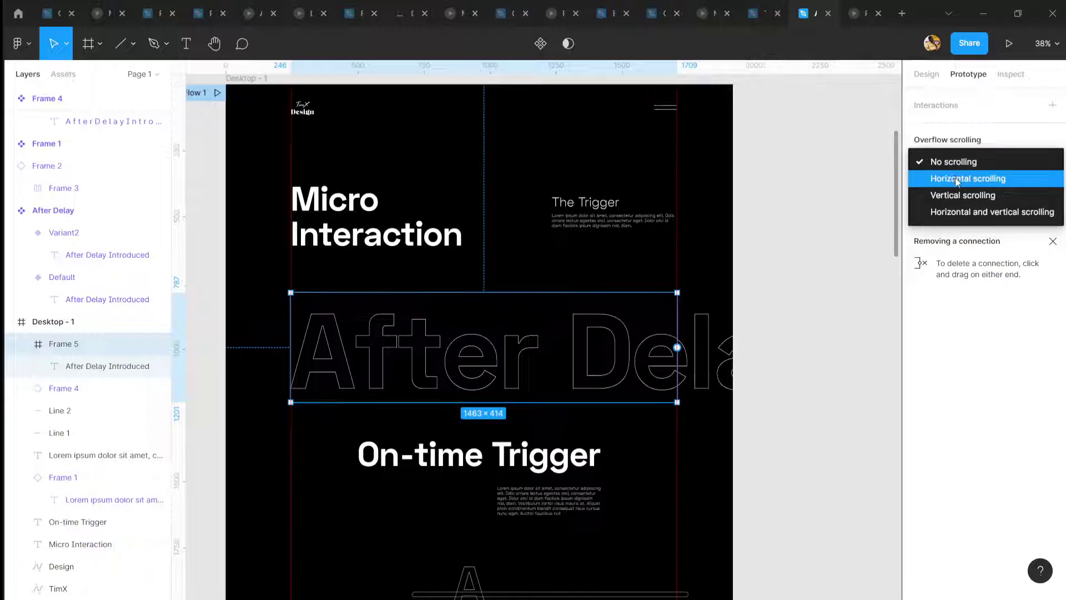
{"action": "left_click", "coordinate": [956, 178]}
{"action": "left_click", "coordinate": [1009, 43]}
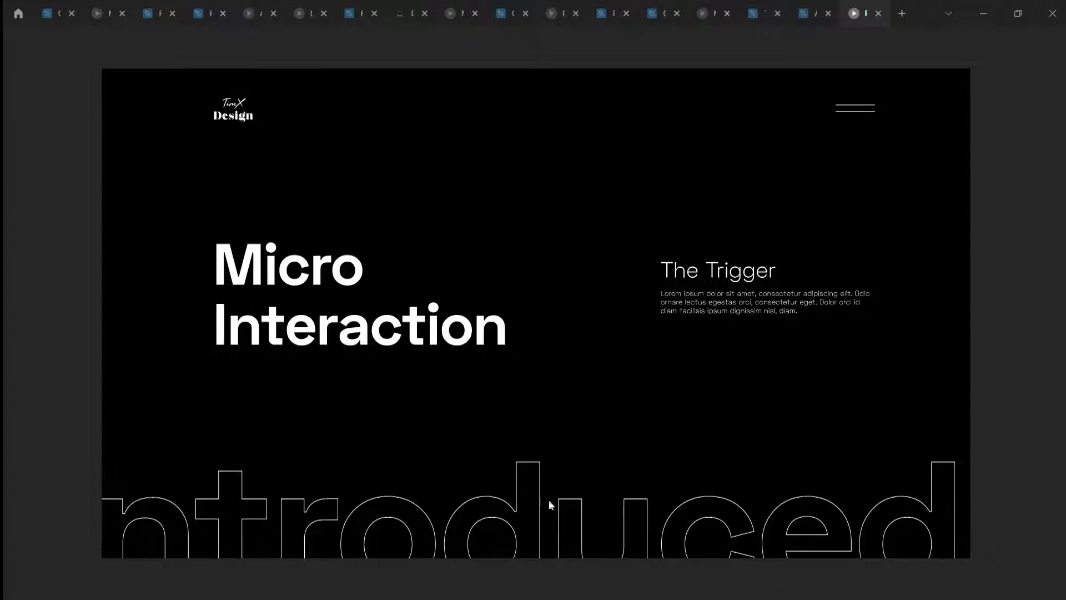
{"action": "left_click", "coordinate": [805, 13]}
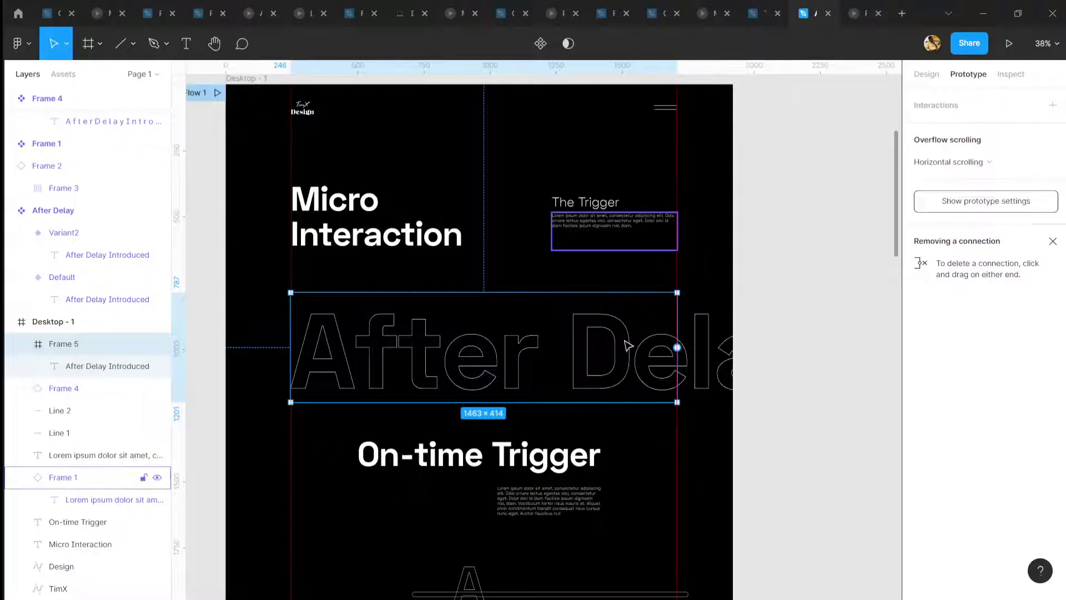
Move the text frame straight up to Y 690 and check its placement in the prototype preview
{"action": "left_click", "coordinate": [764, 295]}
{"action": "left_click_drag", "start_coordinate": [571, 347], "coordinate": [572, 328]}
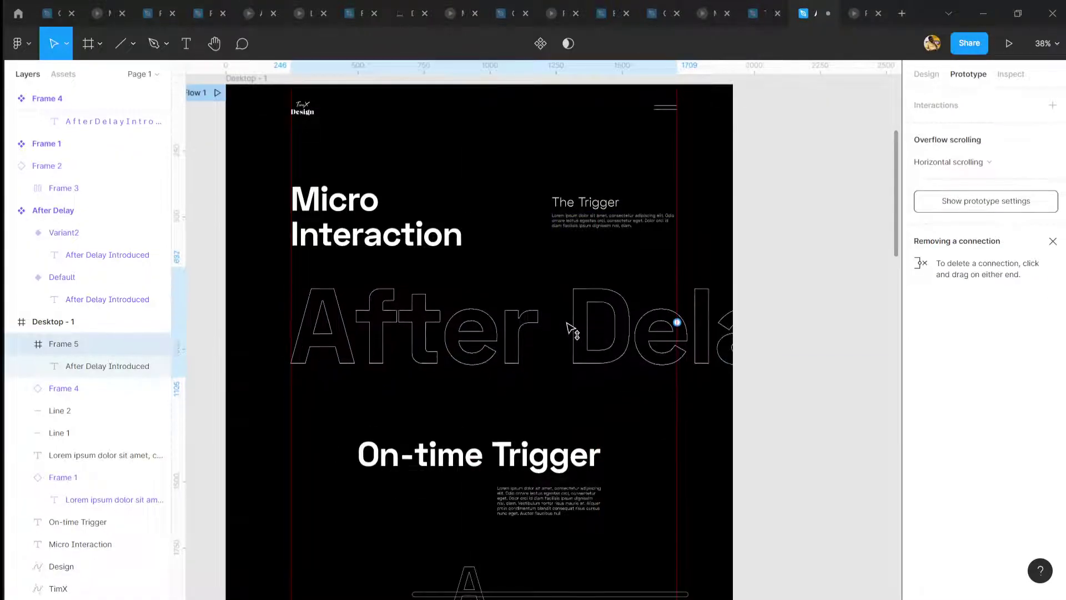
{"action": "left_click", "coordinate": [847, 9]}
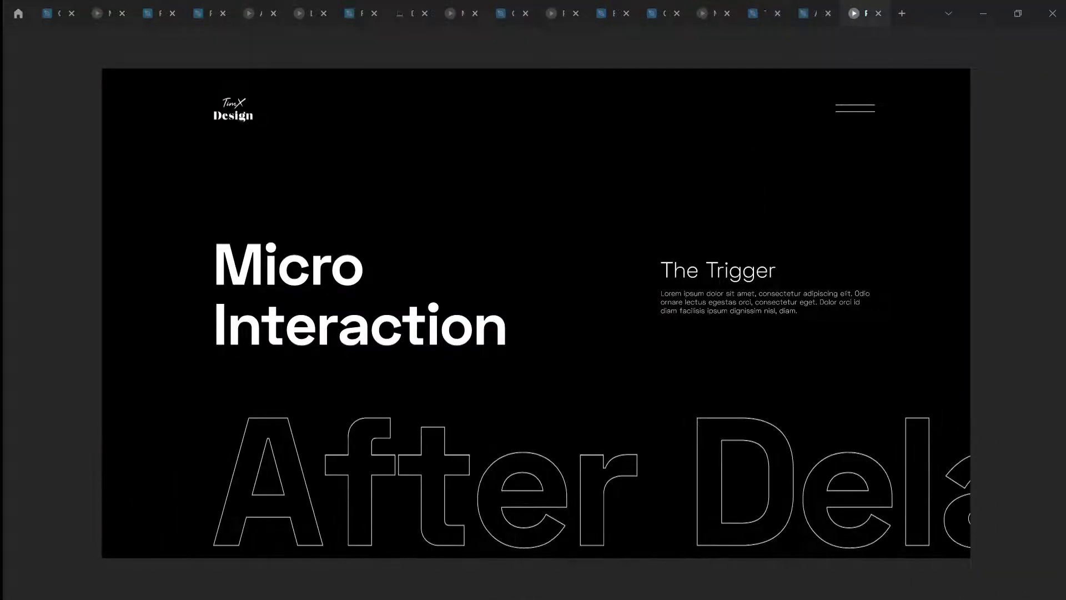
{"action": "left_click", "coordinate": [812, 12]}
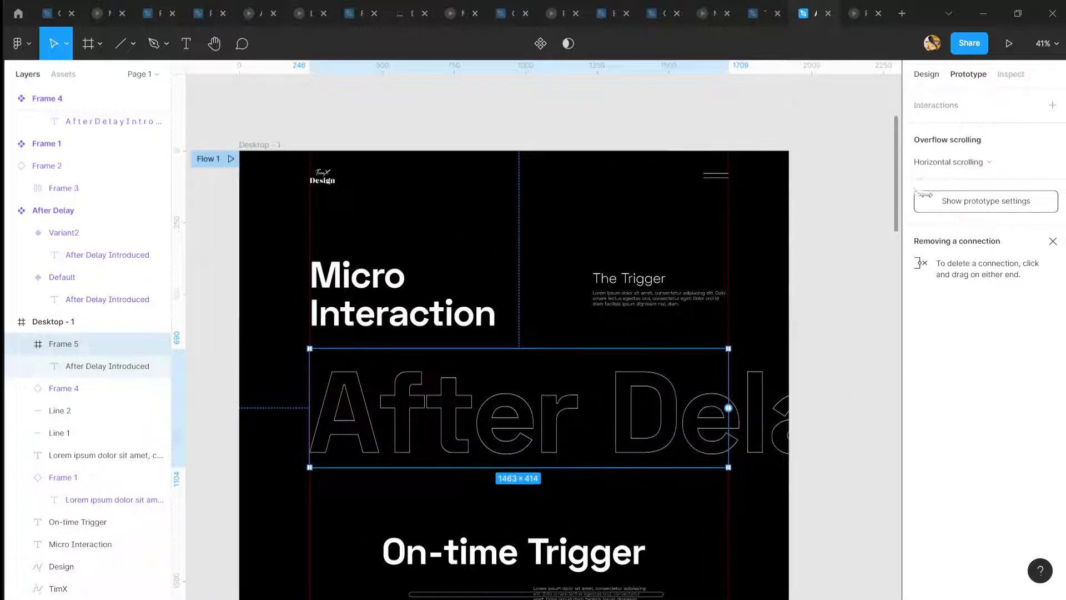
Try clipping the content of the outlined "After Delay Introduced" text frame, and turn Clip content back off
{"action": "left_click", "coordinate": [926, 74]}
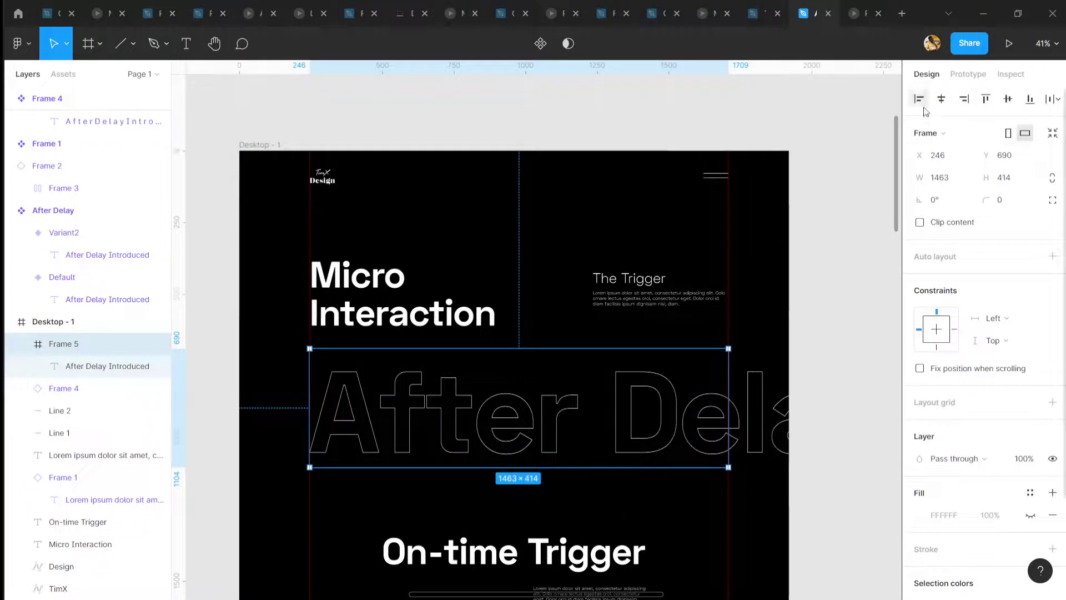
{"action": "left_click", "coordinate": [920, 222]}
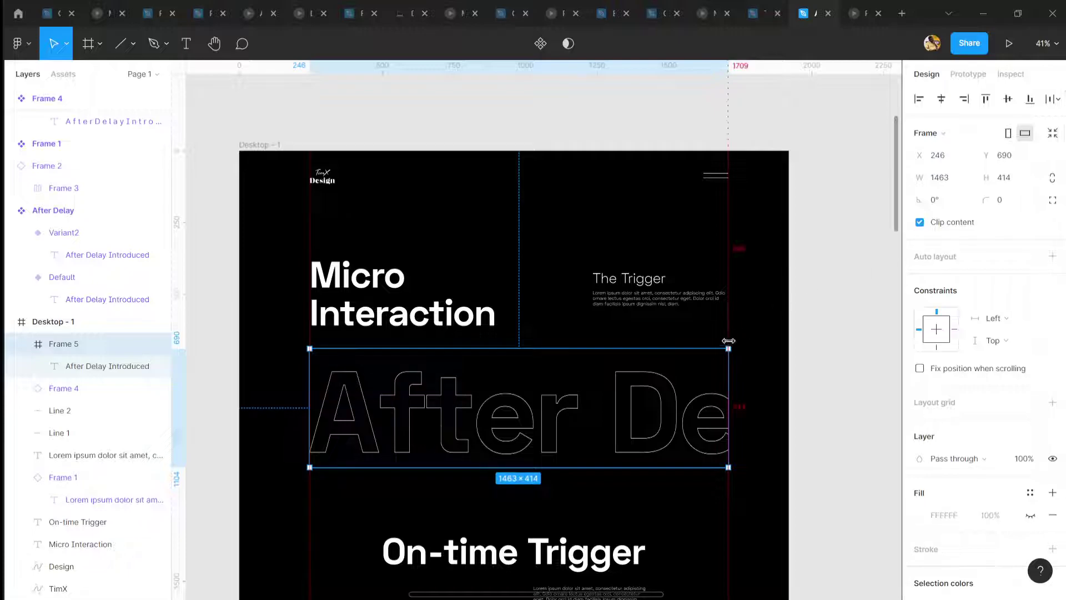
{"action": "scroll", "coordinate": [611, 419], "scroll_direction": "up", "scroll_amount": 2}
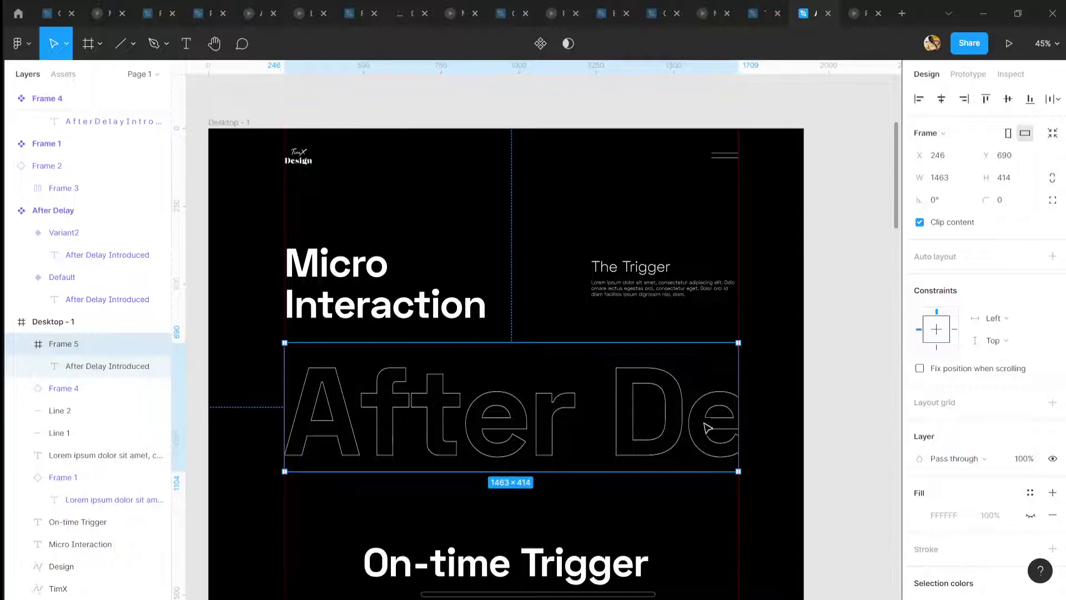
{"action": "double_click", "coordinate": [687, 422]}
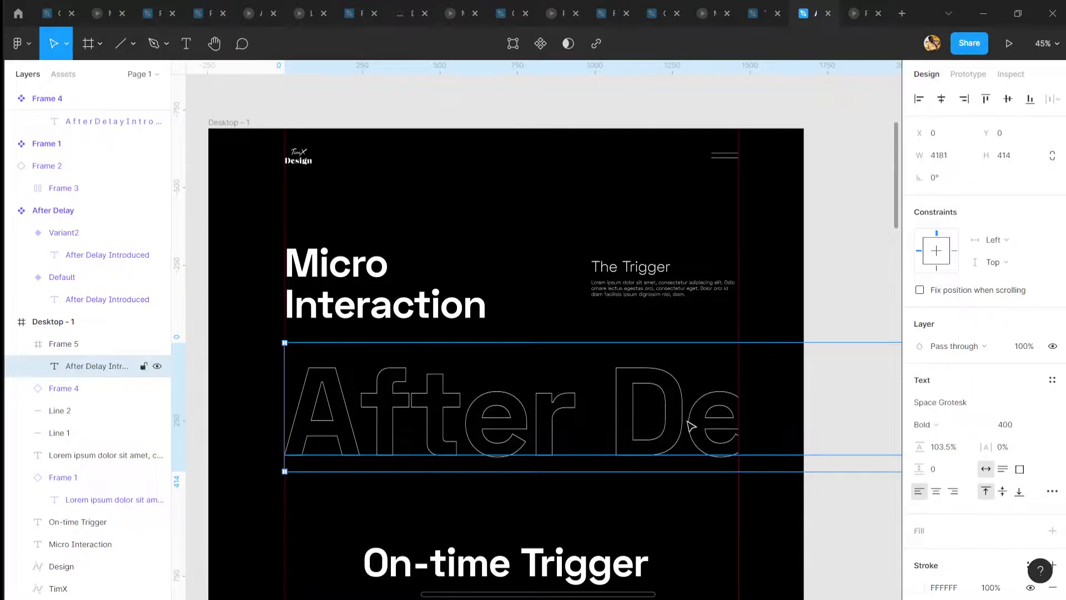
{"action": "left_click", "coordinate": [655, 507]}
{"action": "left_click", "coordinate": [736, 420]}
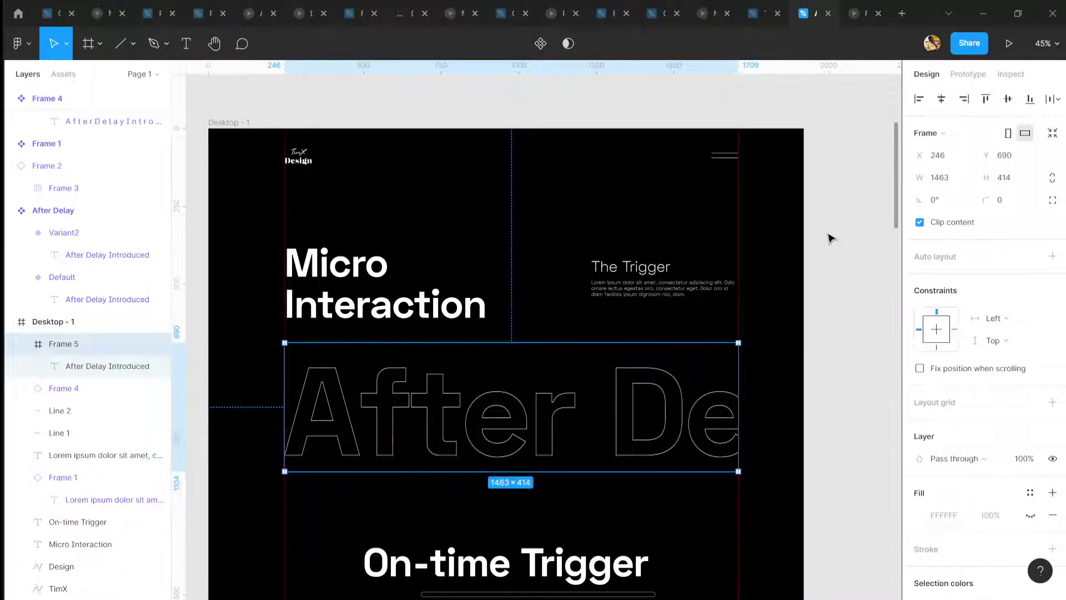
{"action": "left_click", "coordinate": [920, 223]}
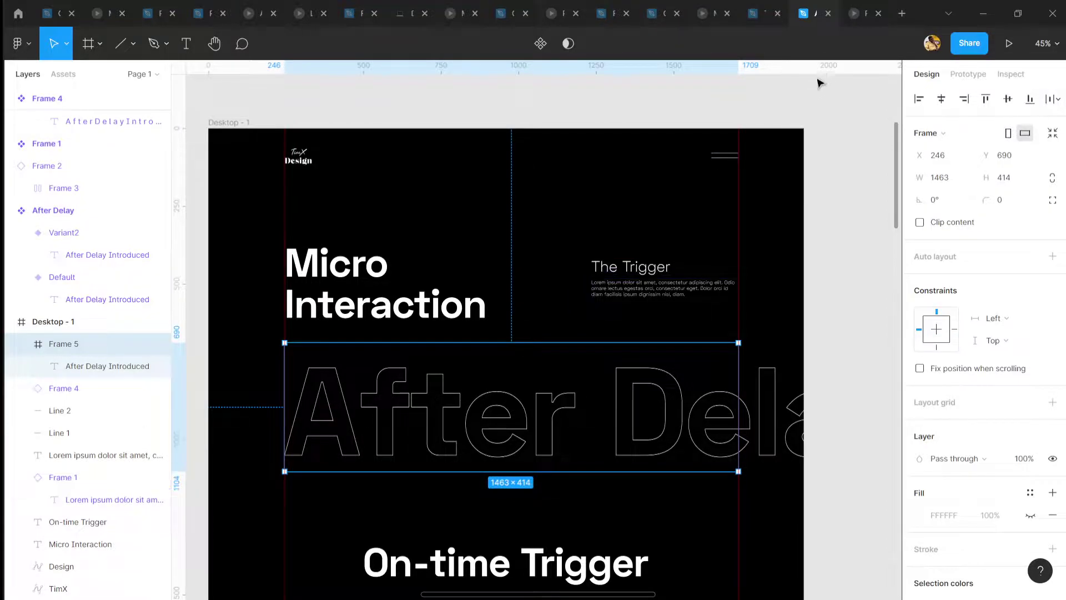
Review the text frame's overflow scrolling options and check how the unclipped outlined text looks in the prototype preview
{"action": "left_click", "coordinate": [965, 74]}
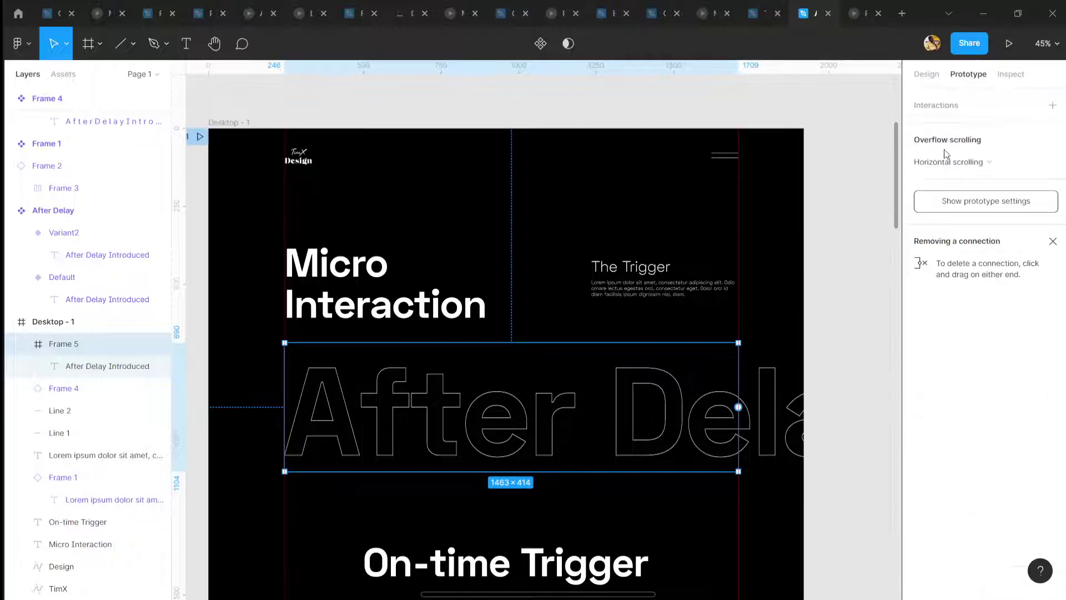
{"action": "scroll", "coordinate": [535, 341], "scroll_direction": "down", "scroll_amount": 1}
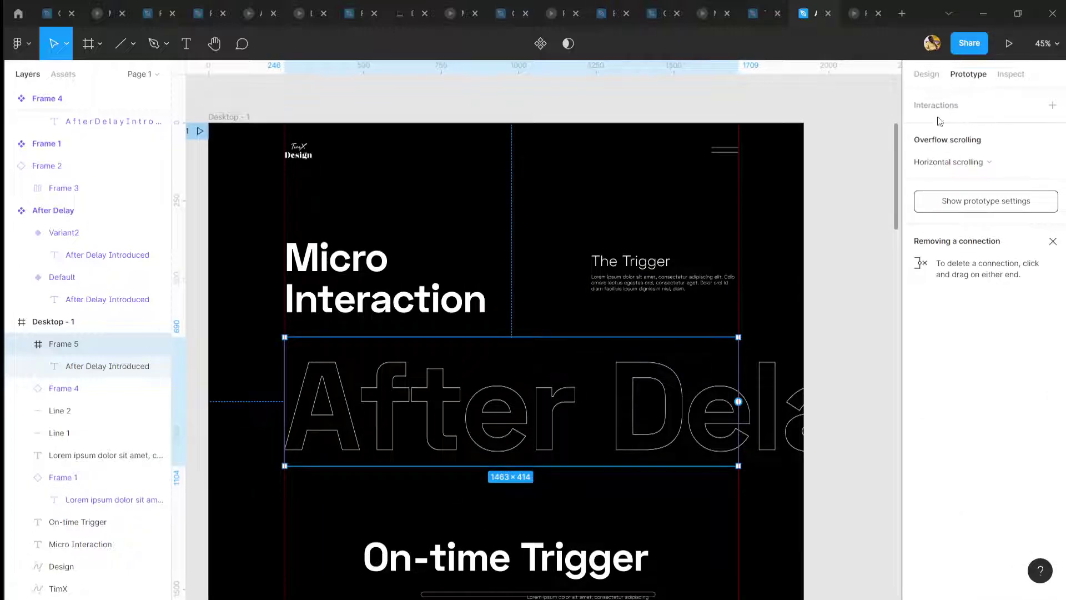
{"action": "left_click", "coordinate": [945, 163]}
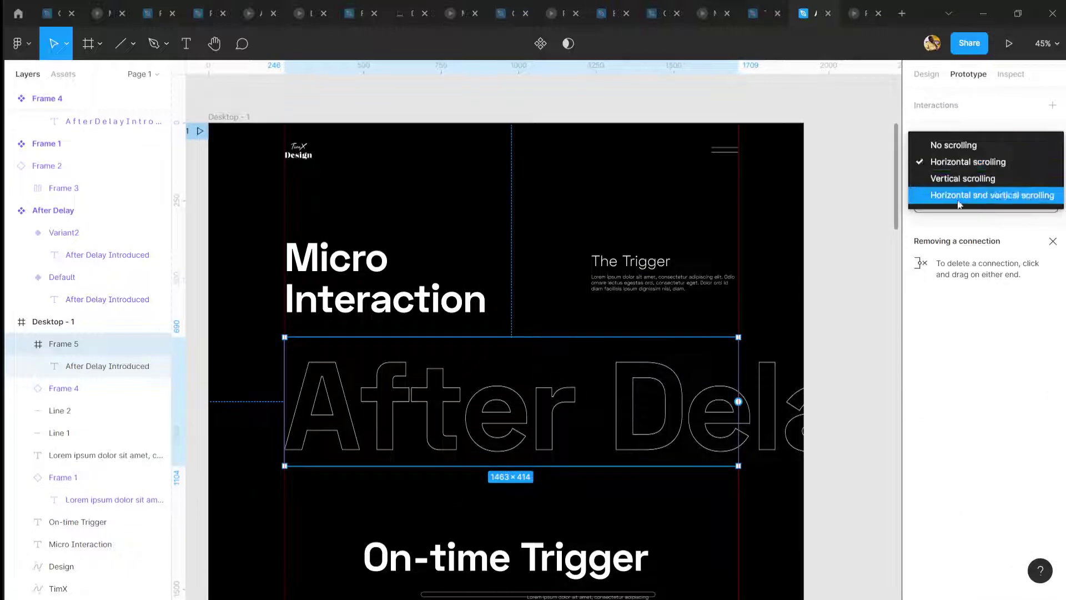
{"action": "left_click", "coordinate": [964, 123]}
{"action": "scroll", "coordinate": [645, 355], "scroll_direction": "down", "scroll_amount": 1}
{"action": "scroll", "coordinate": [648, 359], "scroll_direction": "down", "scroll_amount": 10}
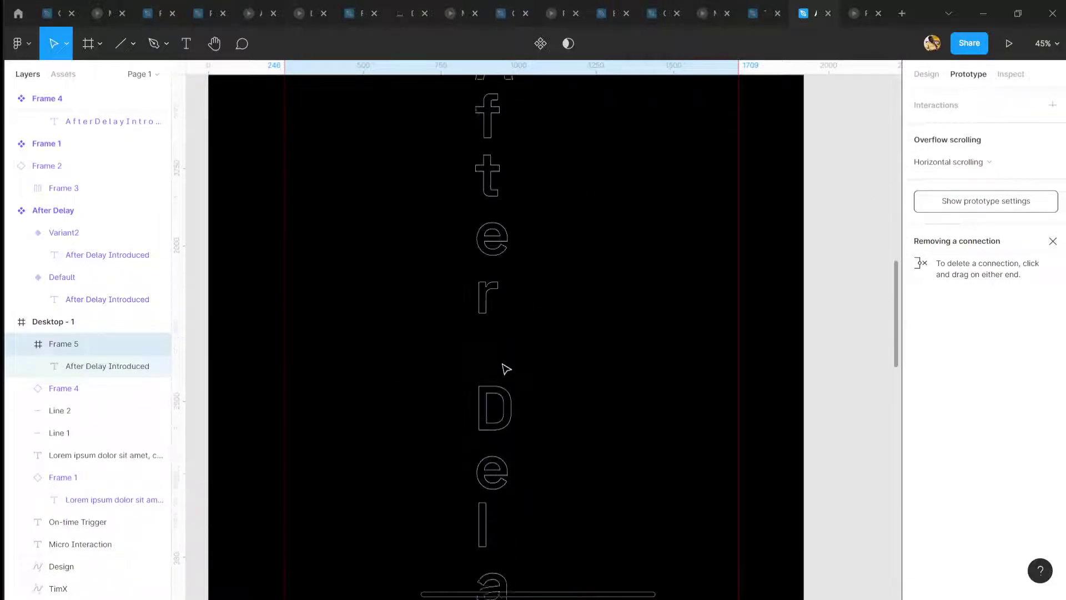
{"action": "scroll", "coordinate": [514, 450], "scroll_direction": "up", "scroll_amount": 10}
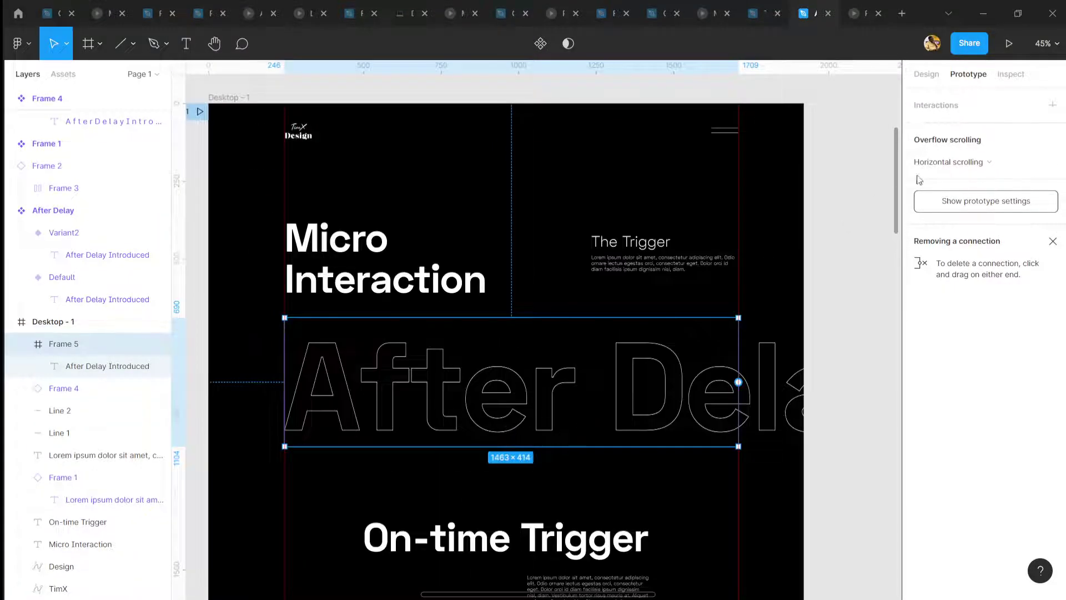
{"action": "left_click_drag", "start_coordinate": [420, 439], "coordinate": [446, 460]}
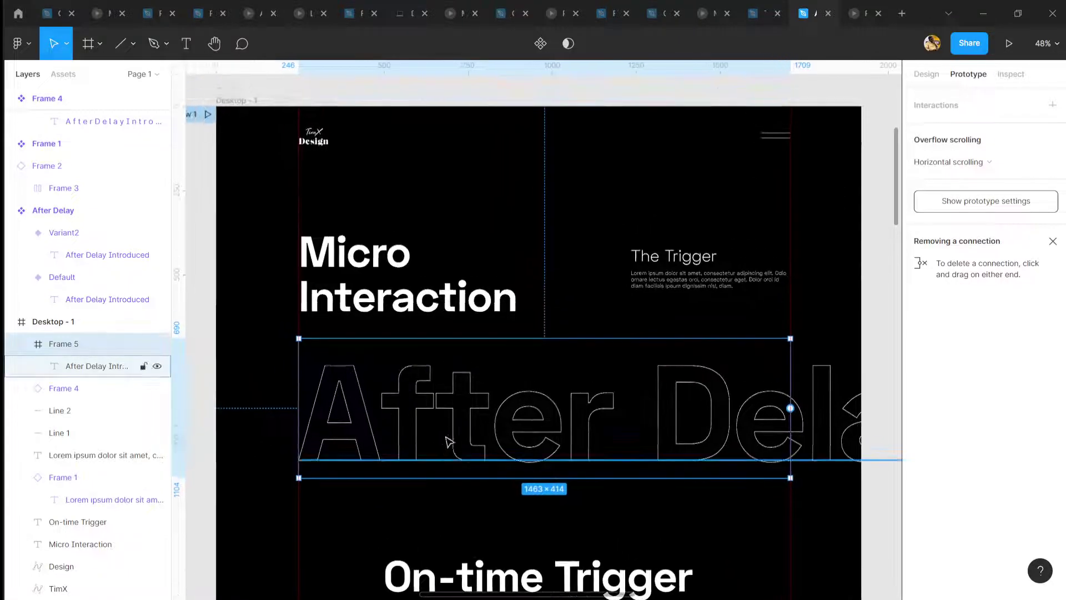
{"action": "left_click_drag", "start_coordinate": [452, 402], "coordinate": [465, 416]}
{"action": "scroll", "coordinate": [465, 416], "scroll_direction": "up", "scroll_amount": 1}
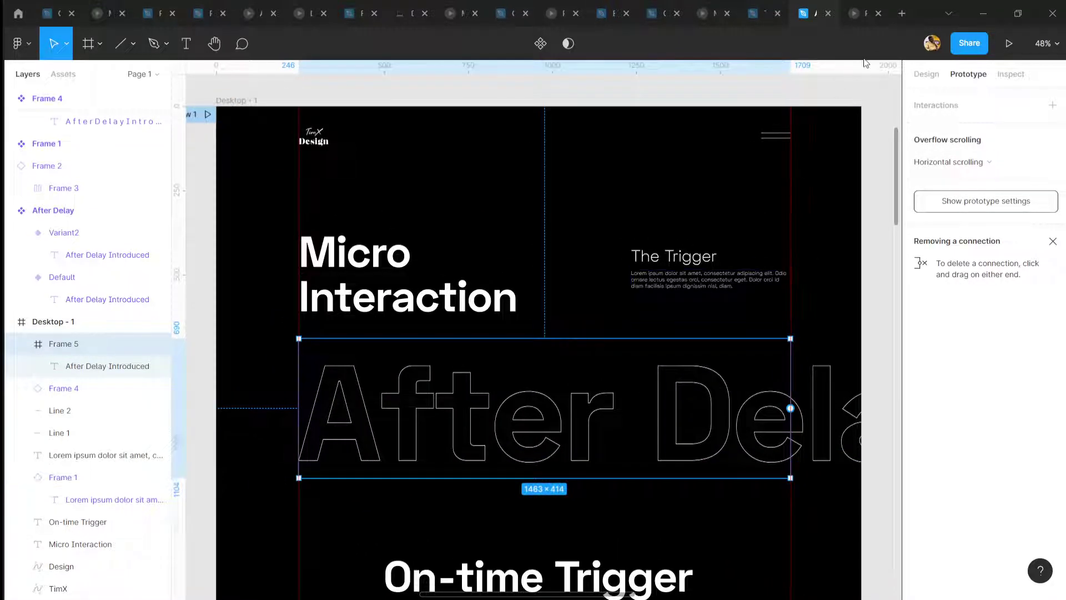
{"action": "left_click", "coordinate": [860, 17]}
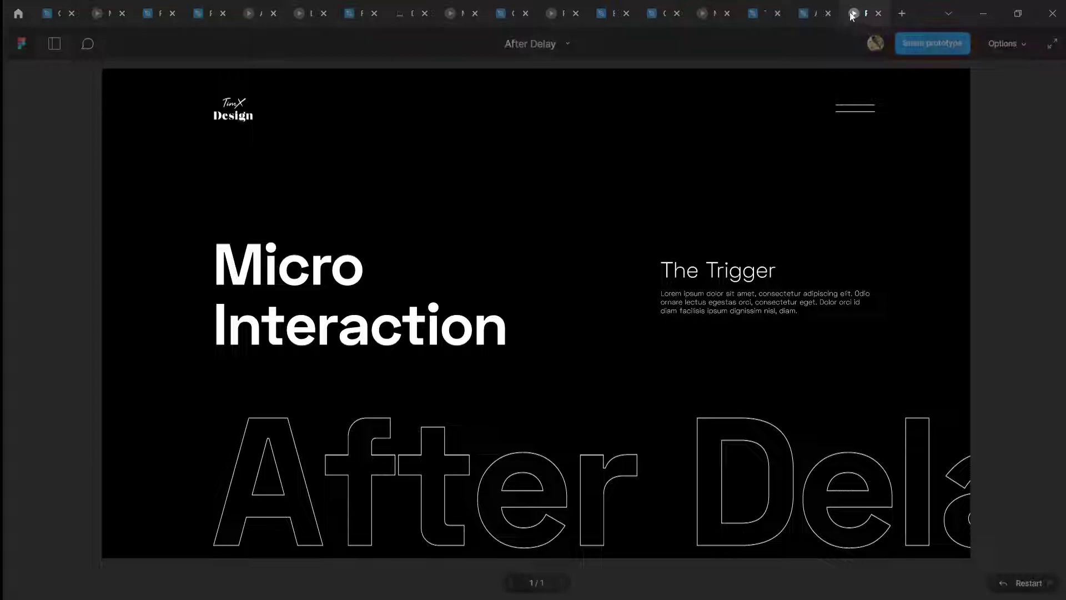
{"action": "left_click", "coordinate": [810, 7]}
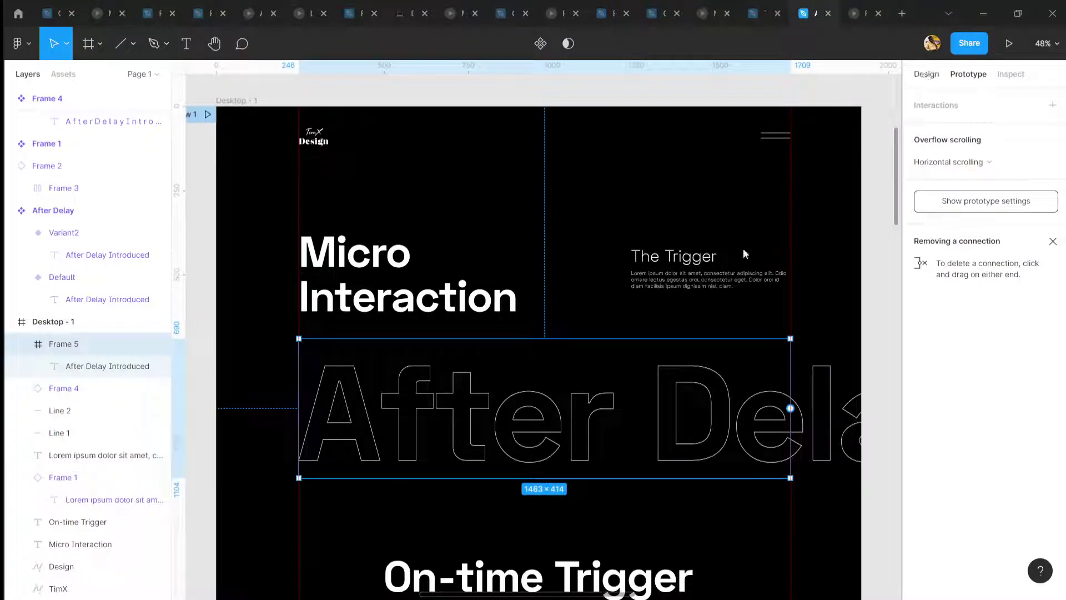
Move the "On-time Trigger" heading, its paragraph and the vertical text straight down to leave room below the outlined text frame
{"action": "scroll", "coordinate": [625, 423], "scroll_direction": "down", "scroll_amount": 3}
{"action": "left_click_drag", "start_coordinate": [628, 325], "coordinate": [623, 73]}
{"action": "left_click", "coordinate": [448, 249]}
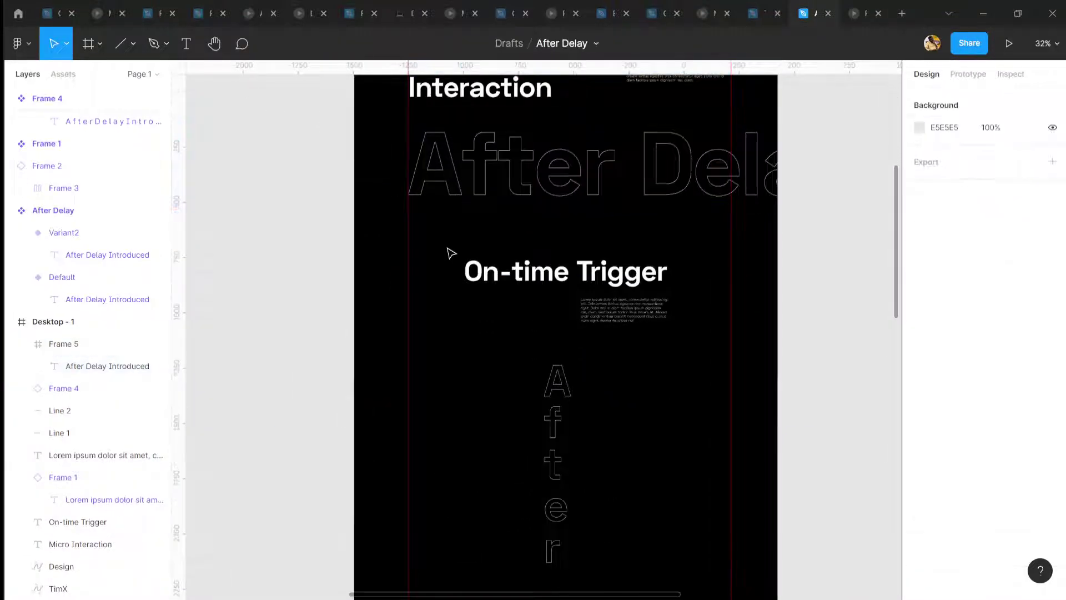
{"action": "left_click_drag", "start_coordinate": [450, 254], "coordinate": [633, 586]}
{"action": "left_click_drag", "start_coordinate": [600, 309], "coordinate": [599, 446]}
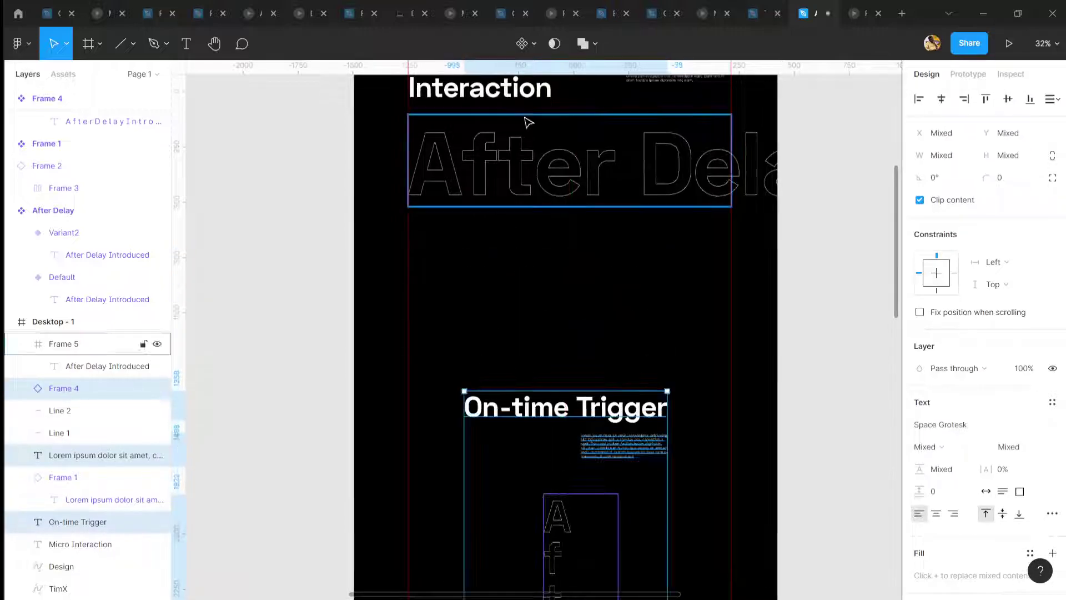
Turn the outlined text frame into a component and add a second variant to it
{"action": "left_click", "coordinate": [527, 122]}
{"action": "scroll", "coordinate": [516, 267], "scroll_direction": "up", "scroll_amount": 3}
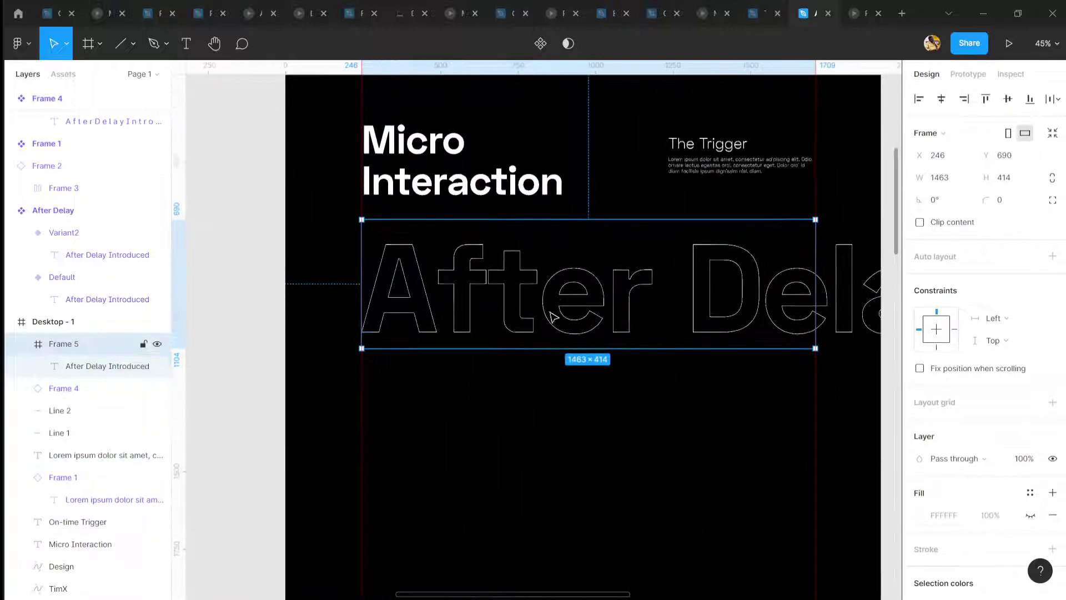
{"action": "left_click", "coordinate": [540, 44]}
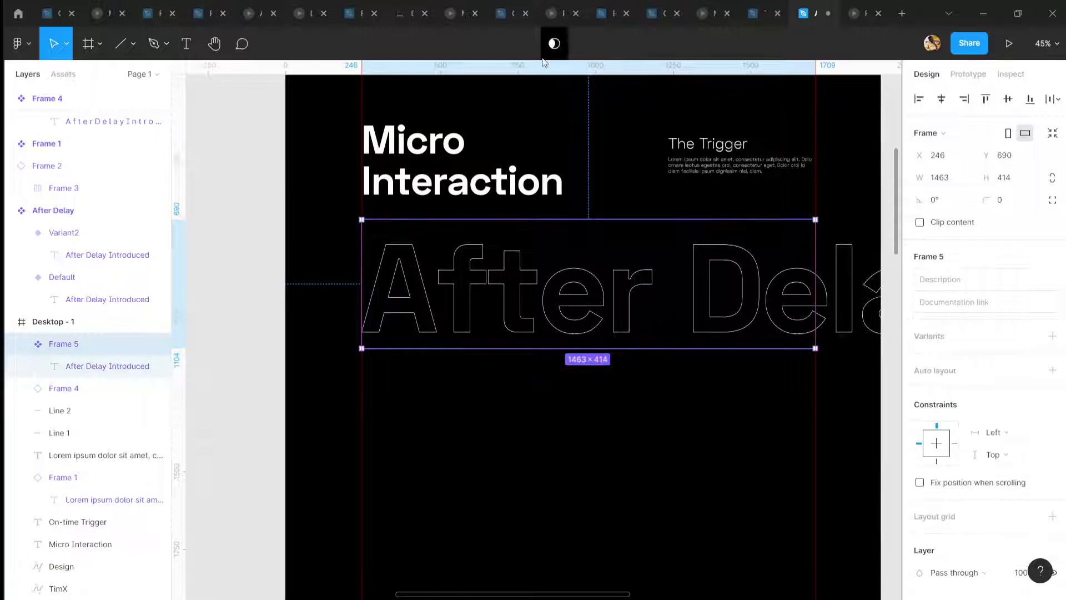
{"action": "left_click", "coordinate": [1052, 336]}
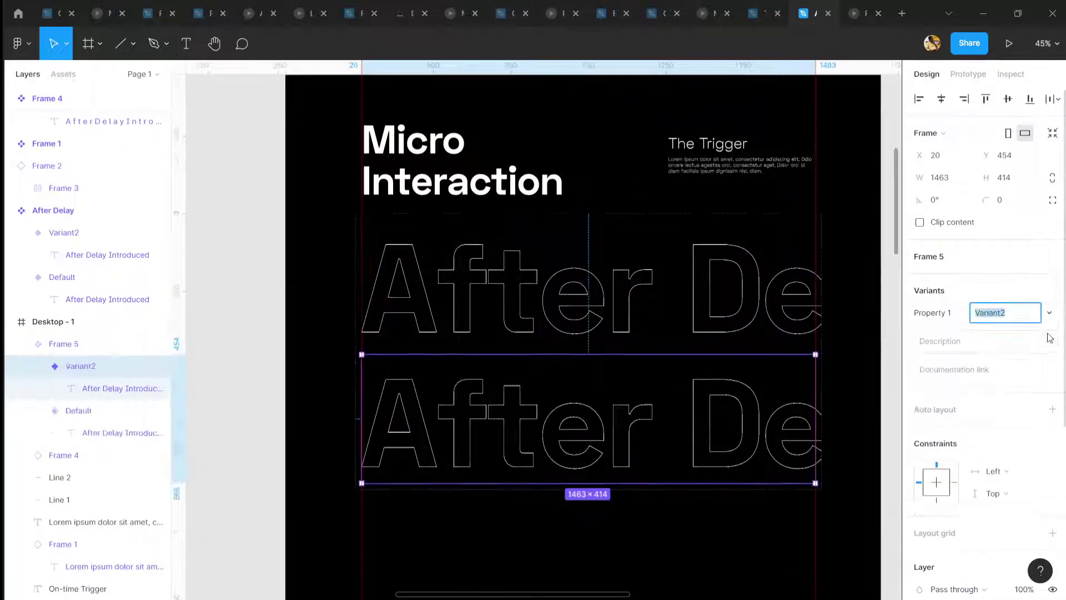
Shift the text inside Variant2 horizontally to X -2718, keeping Y 0, so its end aligns with the variant's right edge
{"action": "left_click", "coordinate": [753, 424]}
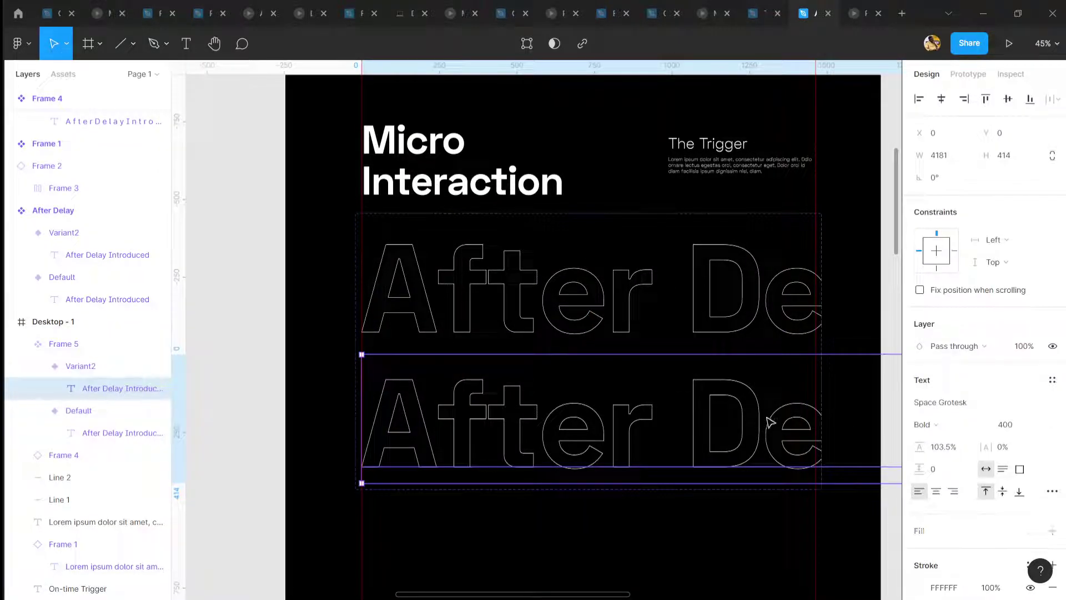
{"action": "left_click_drag", "start_coordinate": [769, 421], "coordinate": [621, 426]}
{"action": "left_click_drag", "start_coordinate": [686, 426], "coordinate": [580, 421]}
{"action": "left_click_drag", "start_coordinate": [757, 422], "coordinate": [599, 415]}
{"action": "left_click_drag", "start_coordinate": [720, 413], "coordinate": [640, 411]}
{"action": "left_click_drag", "start_coordinate": [765, 410], "coordinate": [734, 393]}
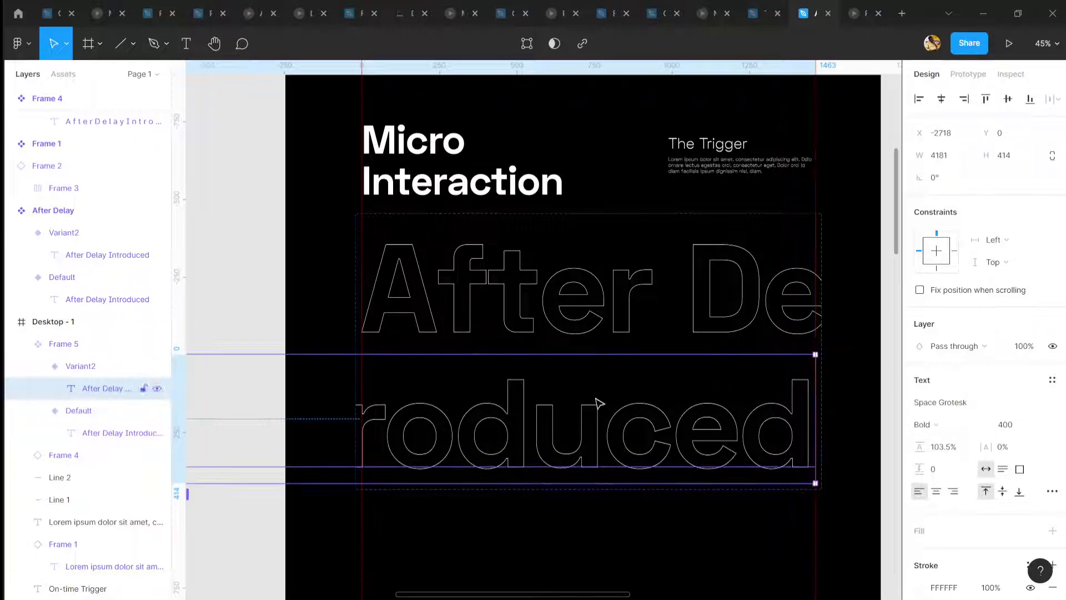
{"action": "left_click", "coordinate": [592, 312]}
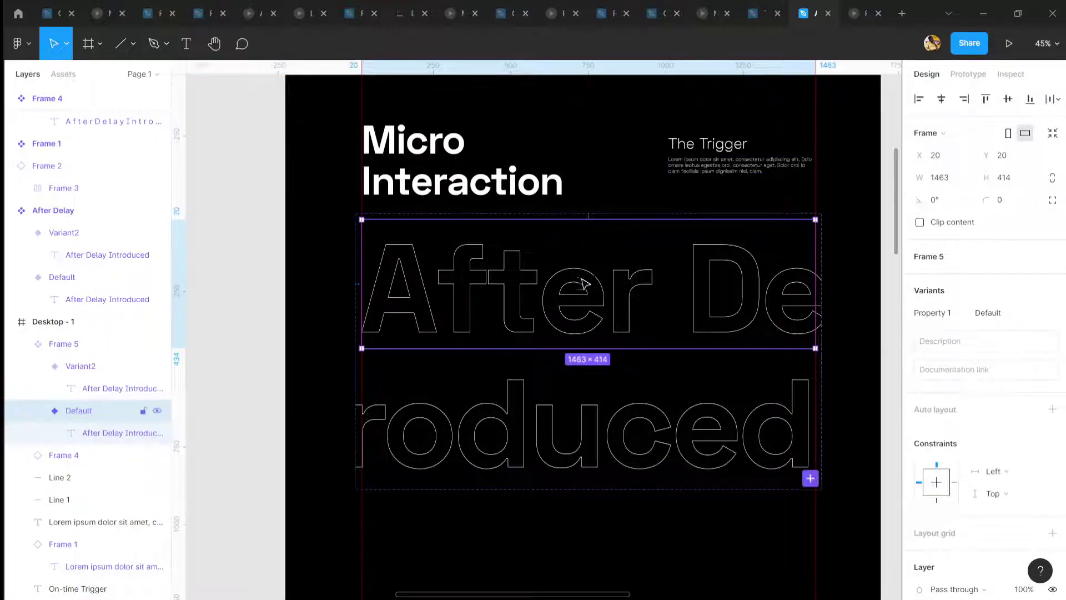
{"action": "left_click", "coordinate": [83, 366]}
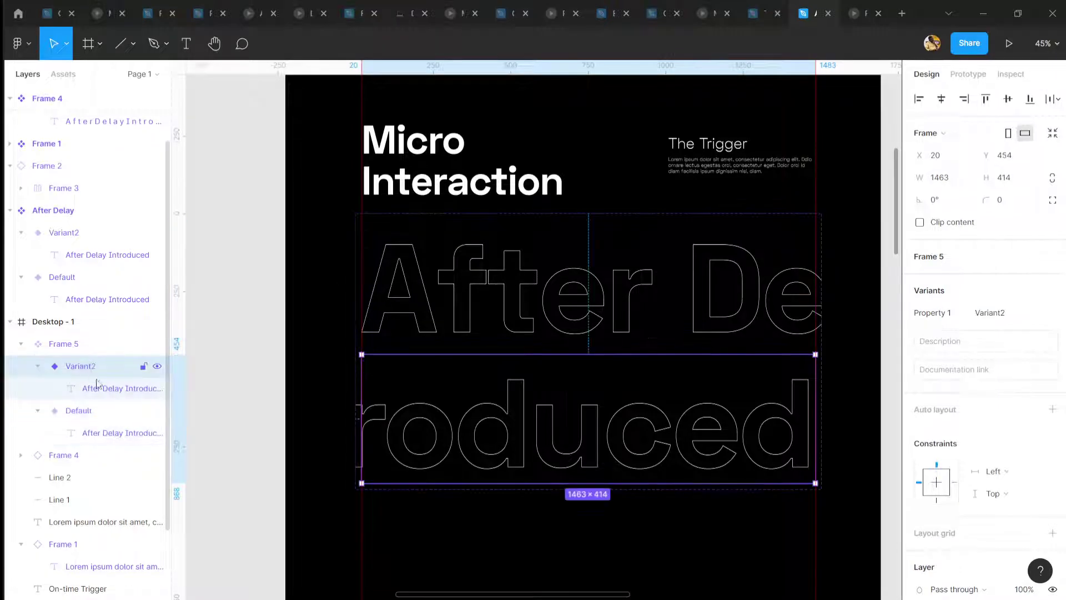
{"action": "left_click", "coordinate": [101, 413]}
{"action": "left_click", "coordinate": [99, 368]}
Connect the Default variant to Variant2 with an After delay trigger of 800 ms that changes to Variant2
{"action": "left_click", "coordinate": [718, 283]}
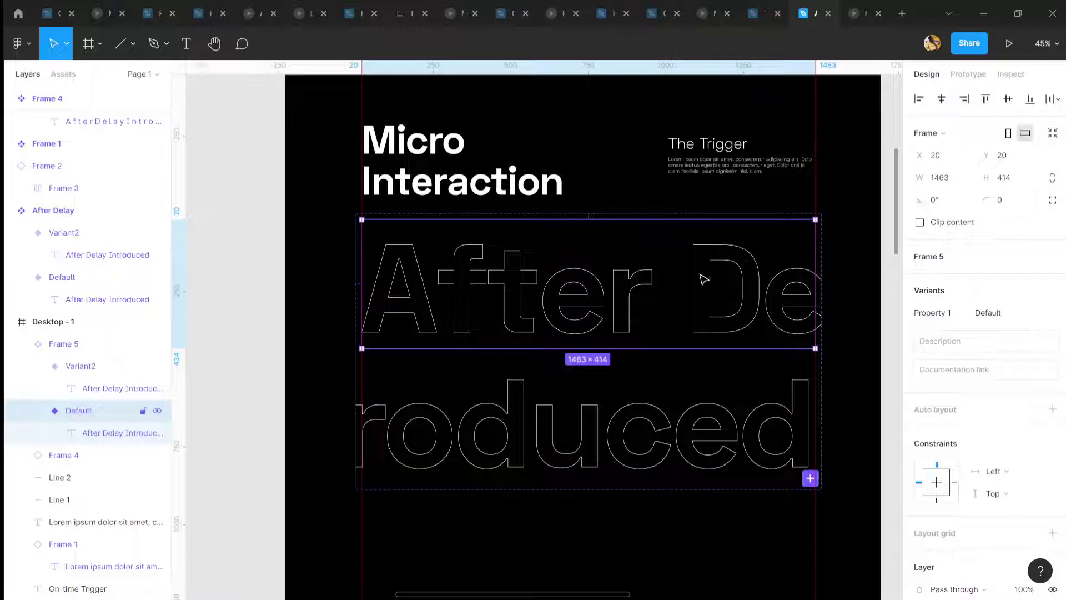
{"action": "left_click", "coordinate": [979, 77]}
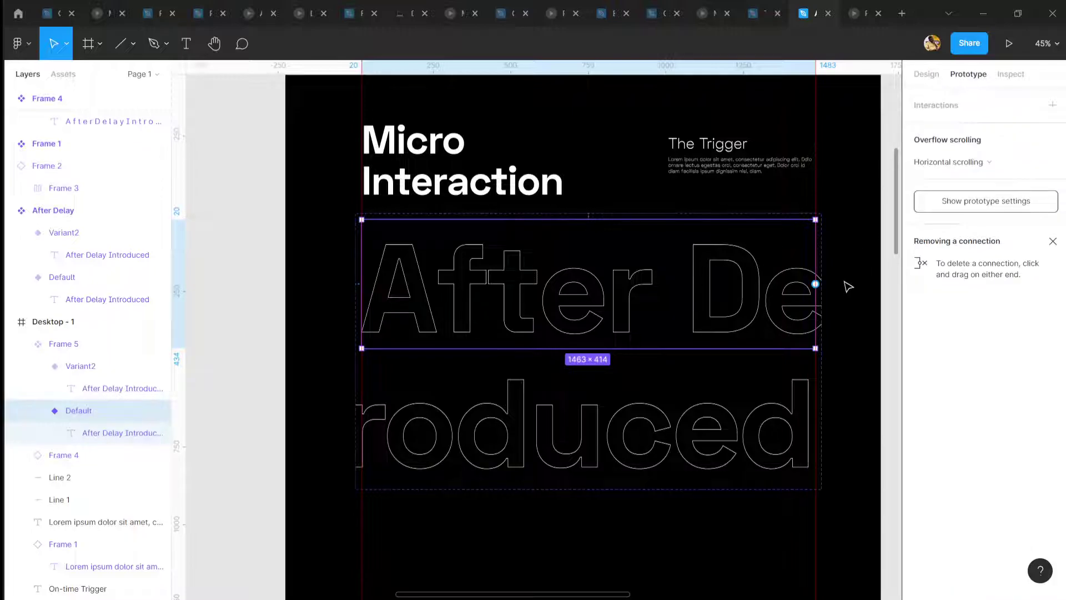
{"action": "left_click_drag", "start_coordinate": [815, 284], "coordinate": [714, 409]}
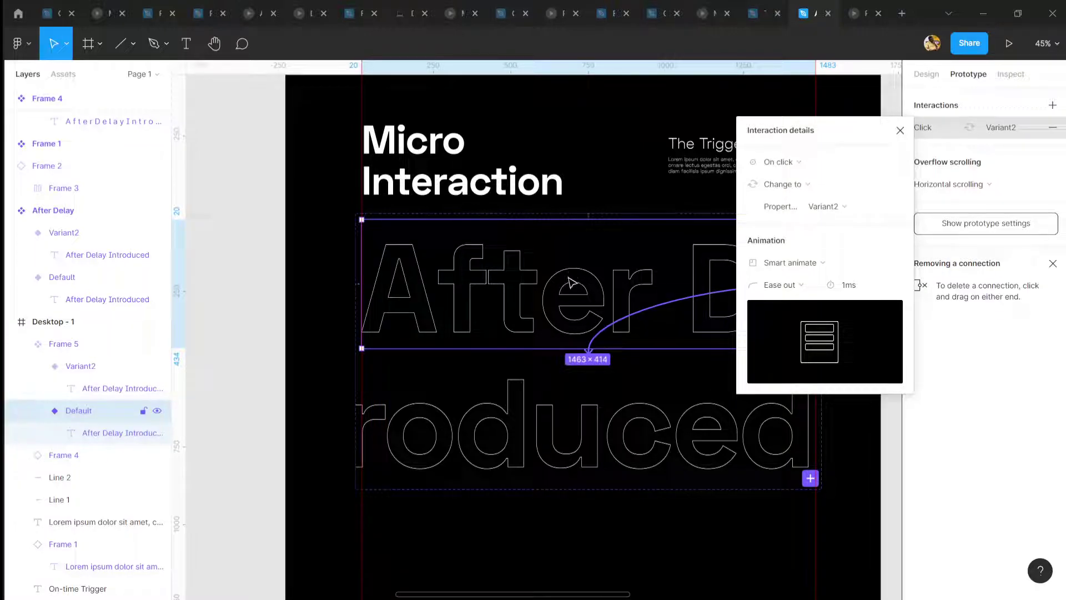
{"action": "left_click", "coordinate": [787, 164]}
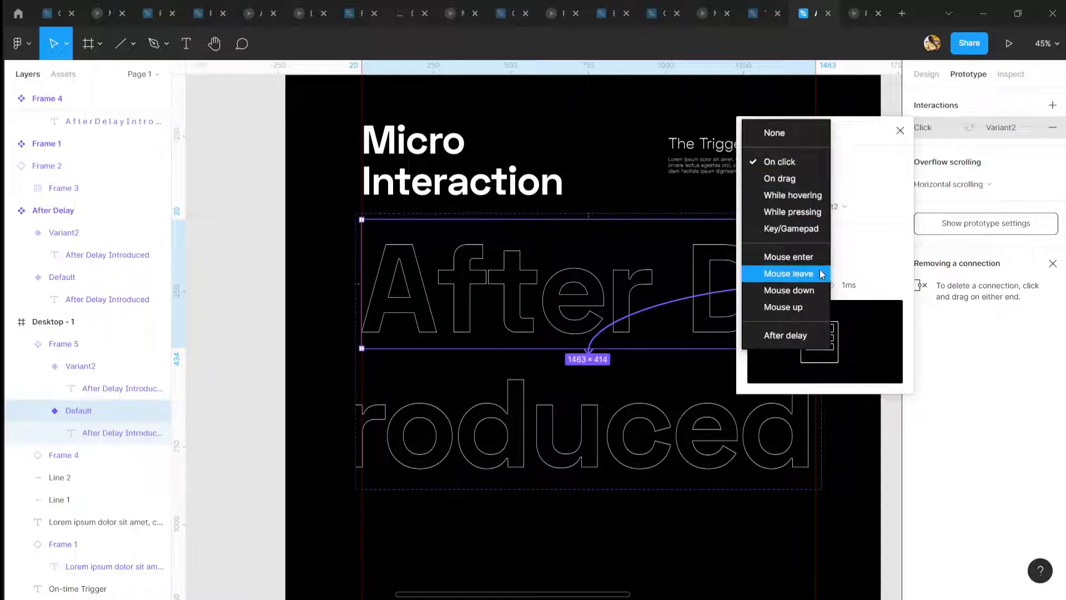
{"action": "left_click", "coordinate": [785, 335]}
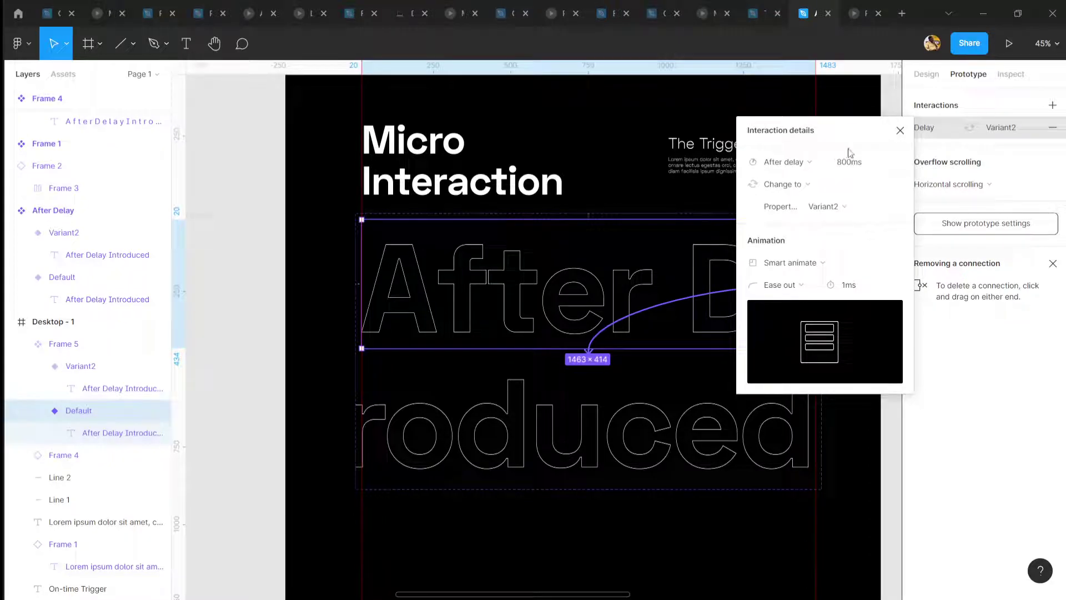
{"action": "left_click", "coordinate": [866, 167]}
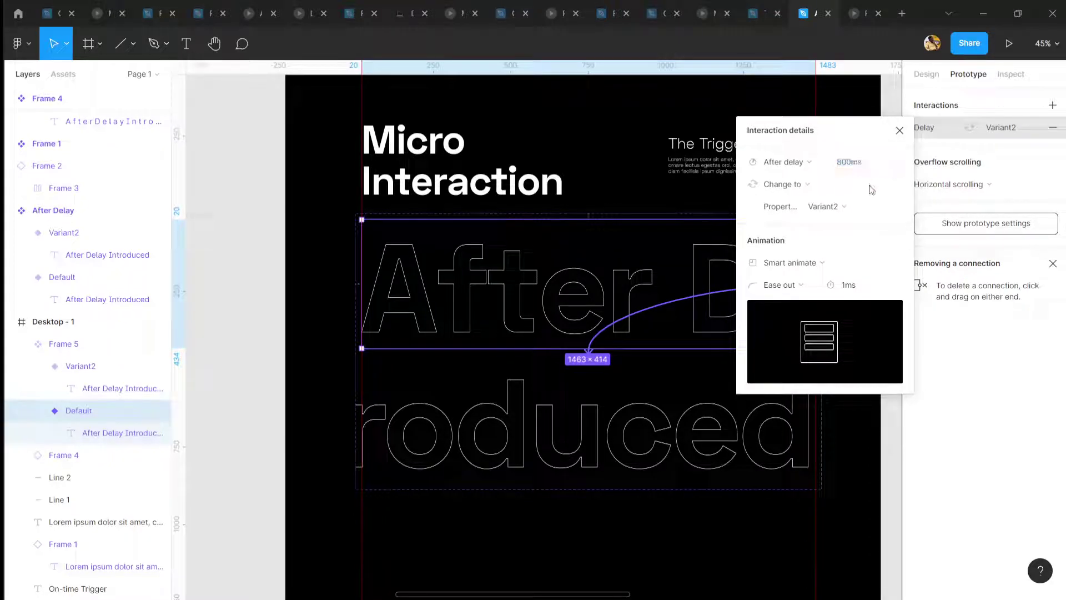
{"action": "left_click", "coordinate": [852, 167]}
Keep the Smart animate transition with Ease out, set its duration to 10000 ms, and close the interaction details
{"action": "left_click", "coordinate": [802, 262]}
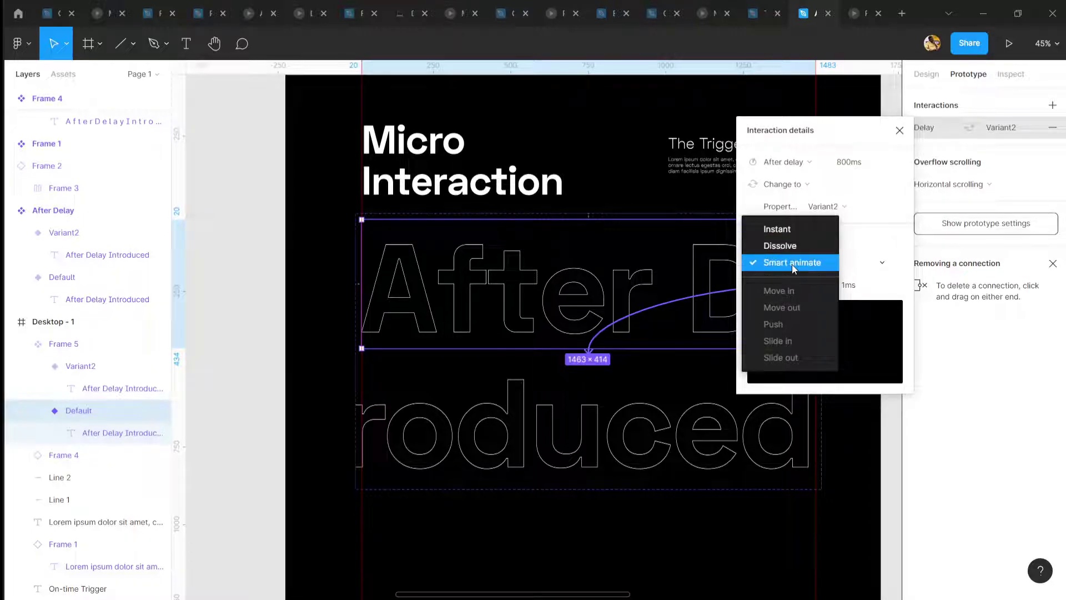
{"action": "left_click", "coordinate": [886, 221]}
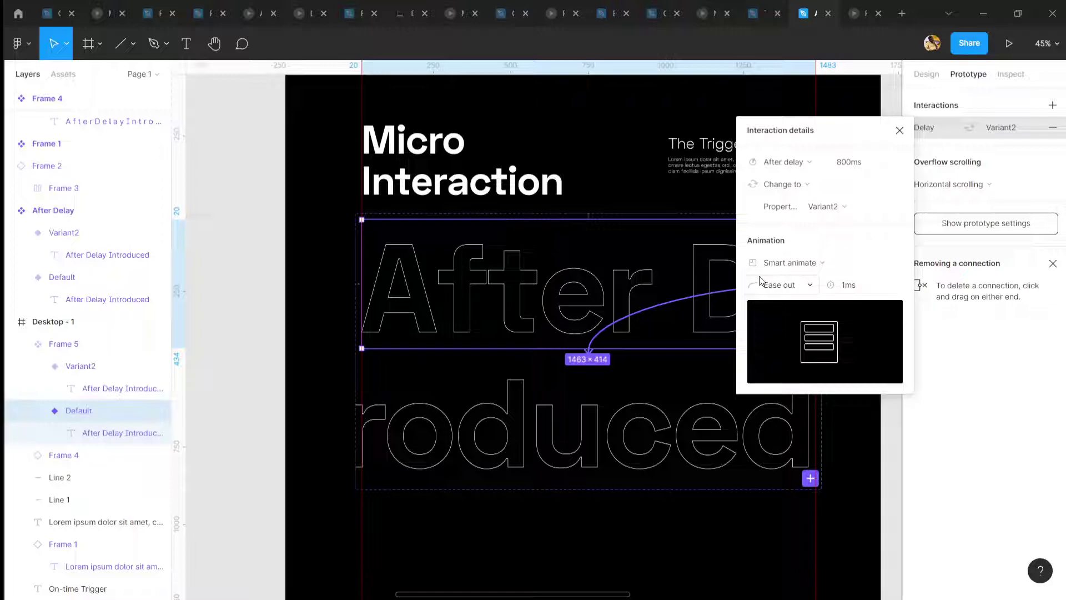
{"action": "left_click", "coordinate": [807, 259]}
{"action": "left_click", "coordinate": [807, 258]}
{"action": "left_click", "coordinate": [850, 287]}
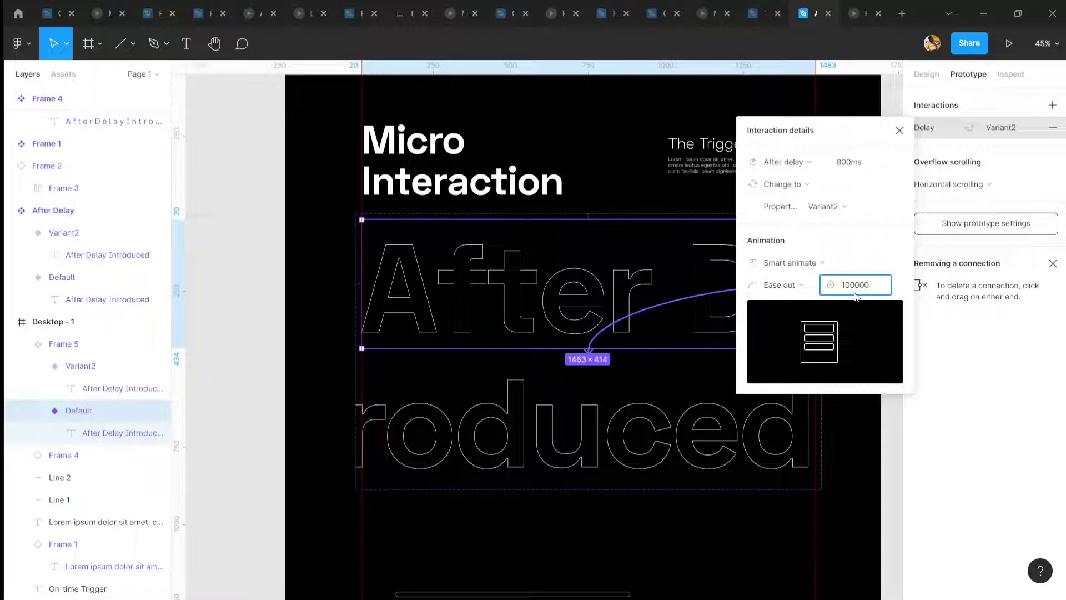
{"action": "key", "text": "Return"}
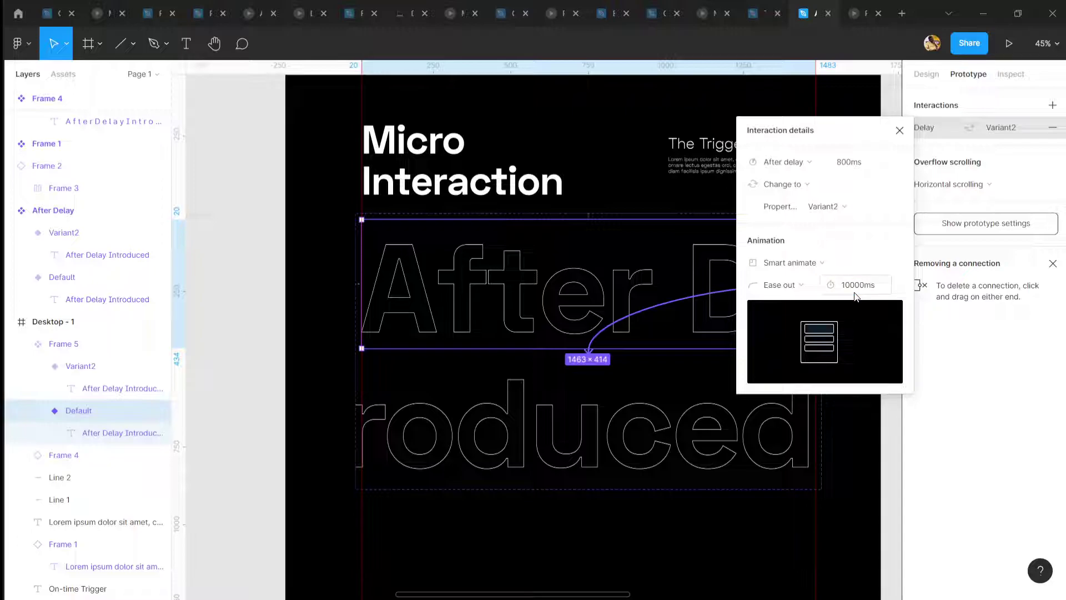
{"action": "left_click", "coordinate": [900, 131]}
Connect Variant2 back to the Default variant, keeping Smart animate with Ease out and setting the duration to 200 ms
{"action": "left_click", "coordinate": [806, 432]}
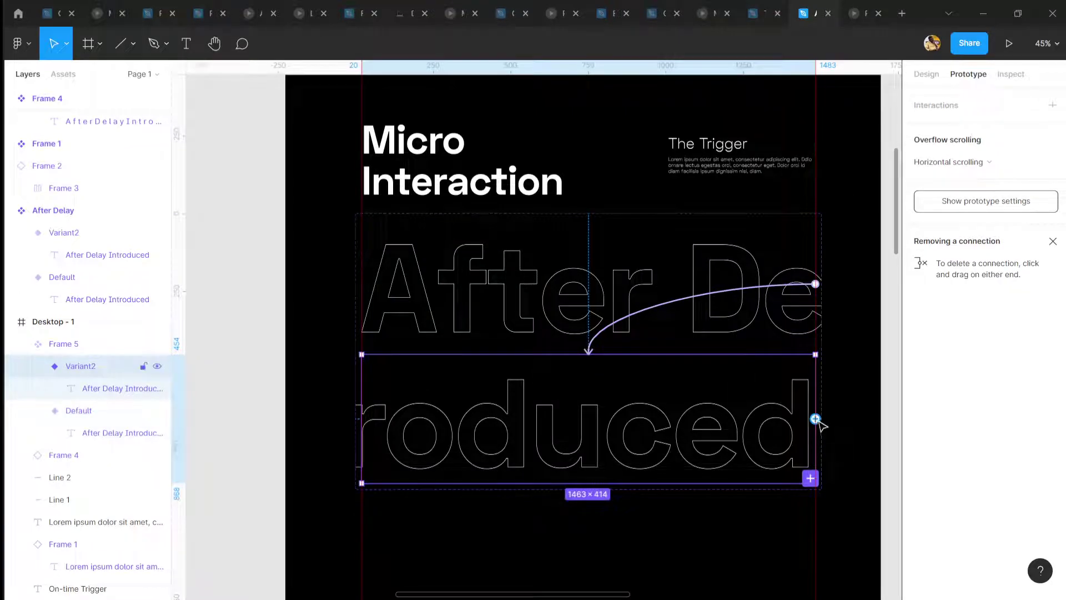
{"action": "left_click_drag", "start_coordinate": [815, 418], "coordinate": [738, 326]}
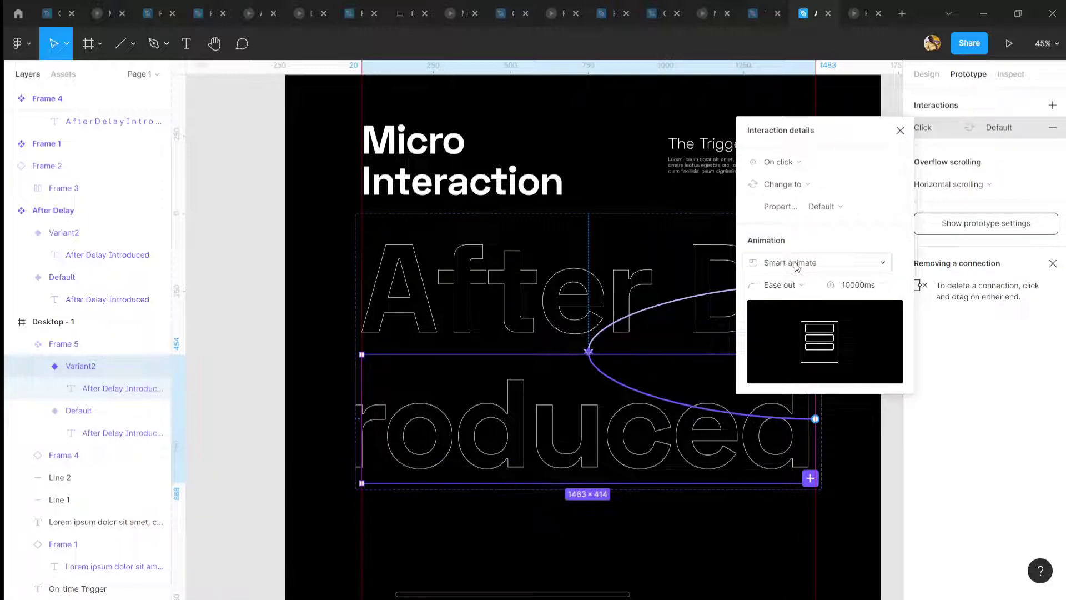
{"action": "left_click", "coordinate": [857, 286]}
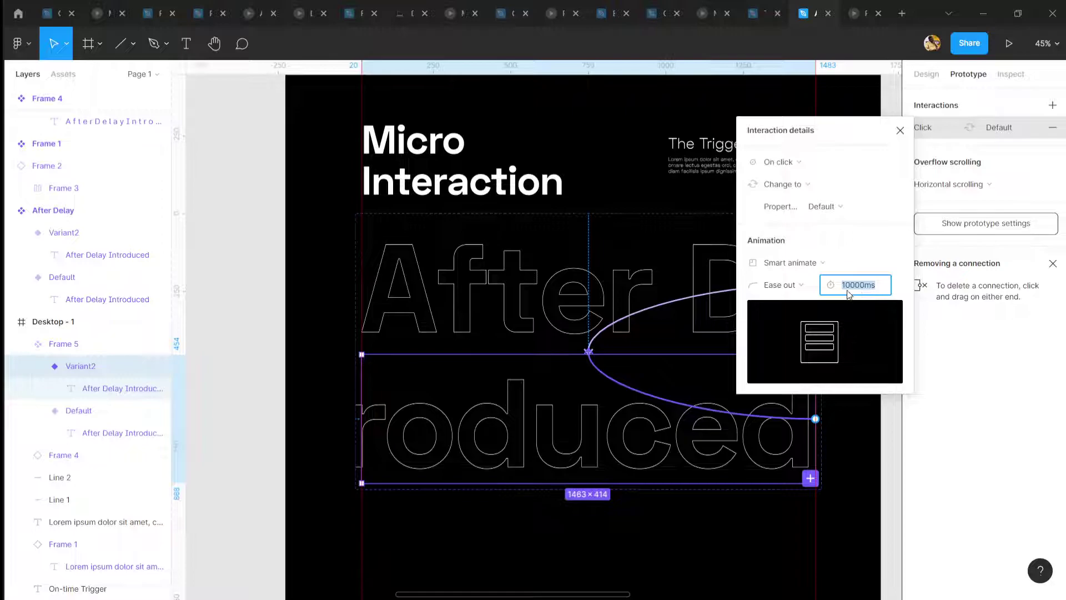
{"action": "type", "text": "1"}
{"action": "key", "text": "Return"}
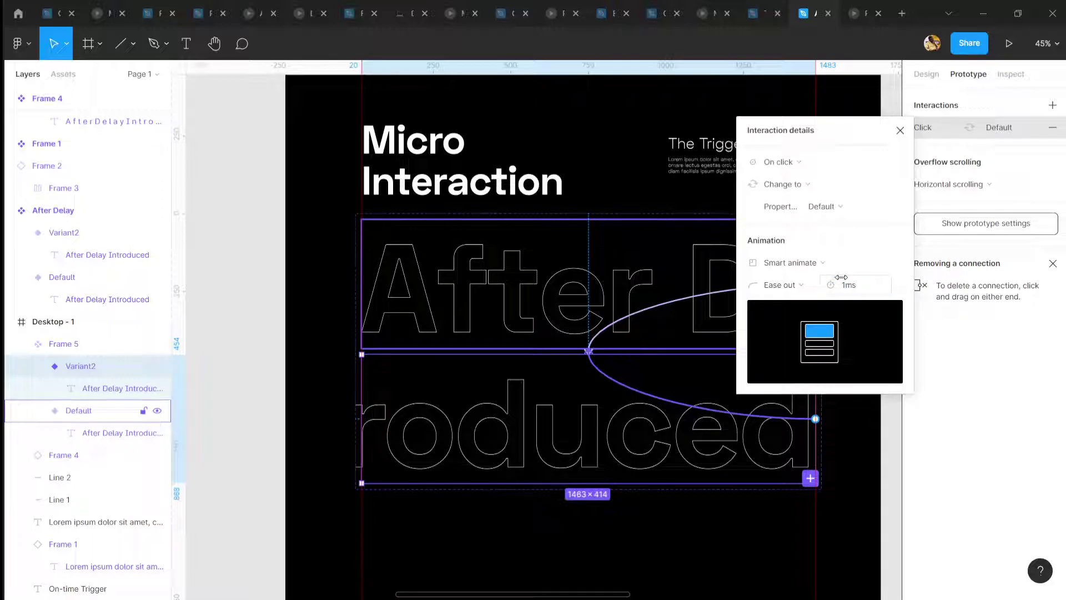
{"action": "left_click", "coordinate": [858, 289]}
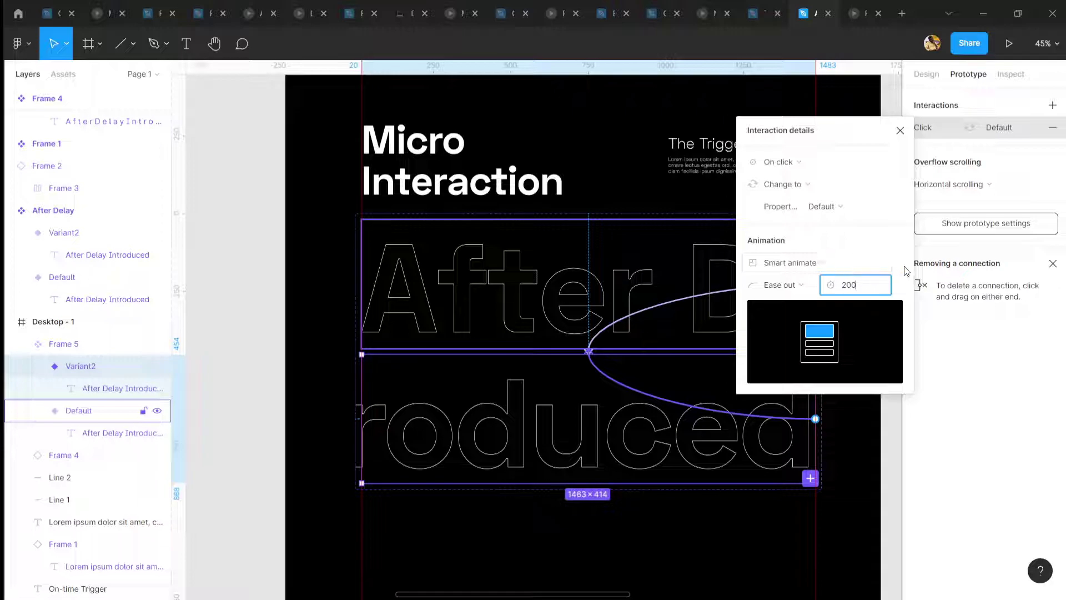
{"action": "key", "text": "Return"}
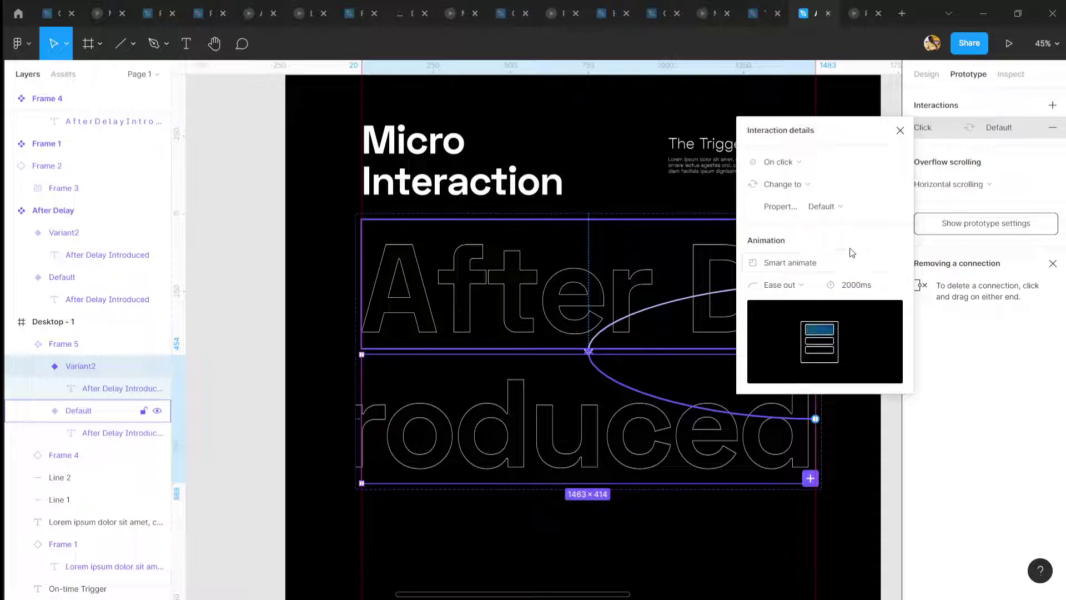
{"action": "left_click", "coordinate": [858, 284]}
{"action": "type", "text": "200"}
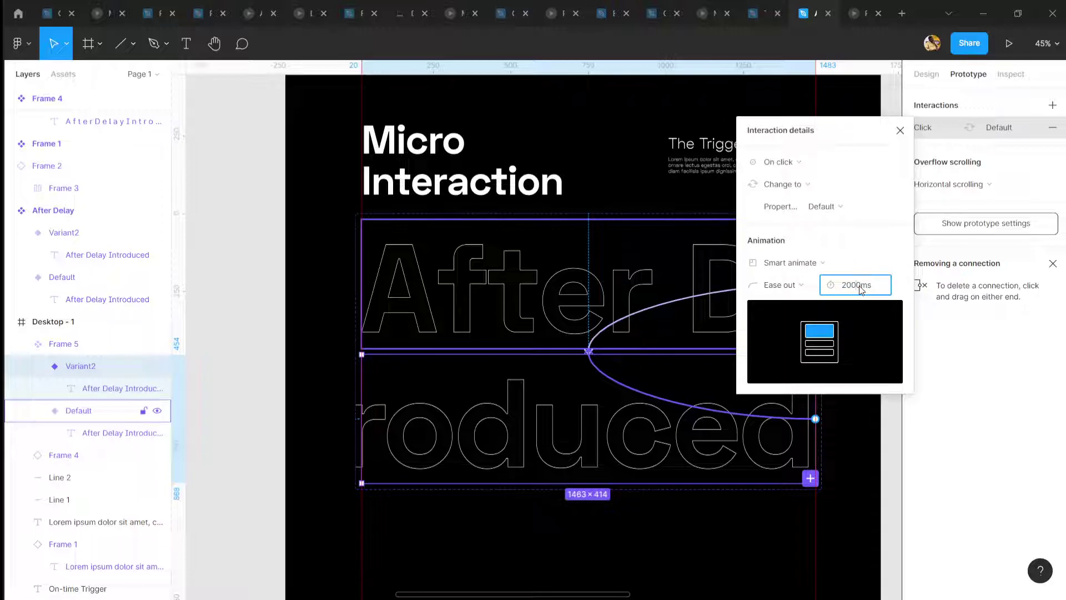
{"action": "key", "text": "Return"}
Set the return interaction's trigger to After delay with a delay of 1 ms and close the interaction details
{"action": "left_click", "coordinate": [783, 162]}
{"action": "left_click", "coordinate": [806, 329]}
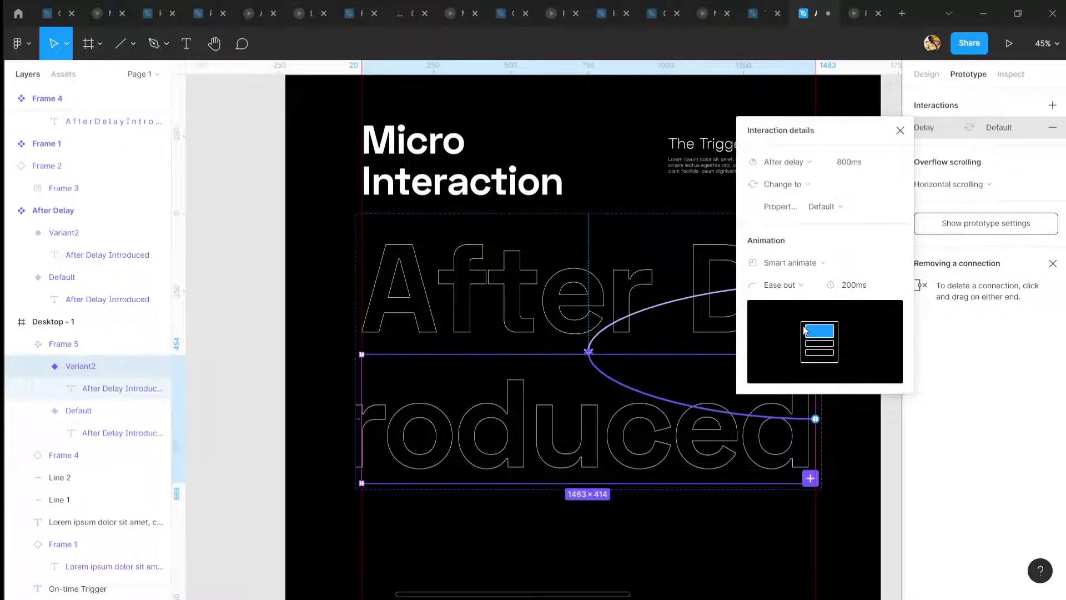
{"action": "left_click", "coordinate": [866, 162]}
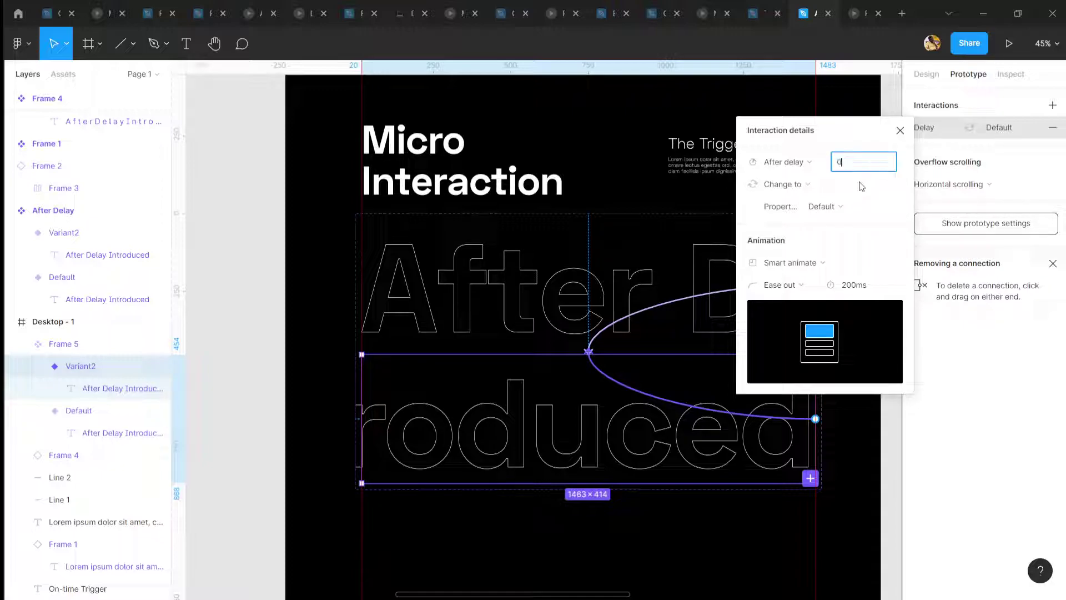
{"action": "type", "text": "0"}
{"action": "key", "text": "Return"}
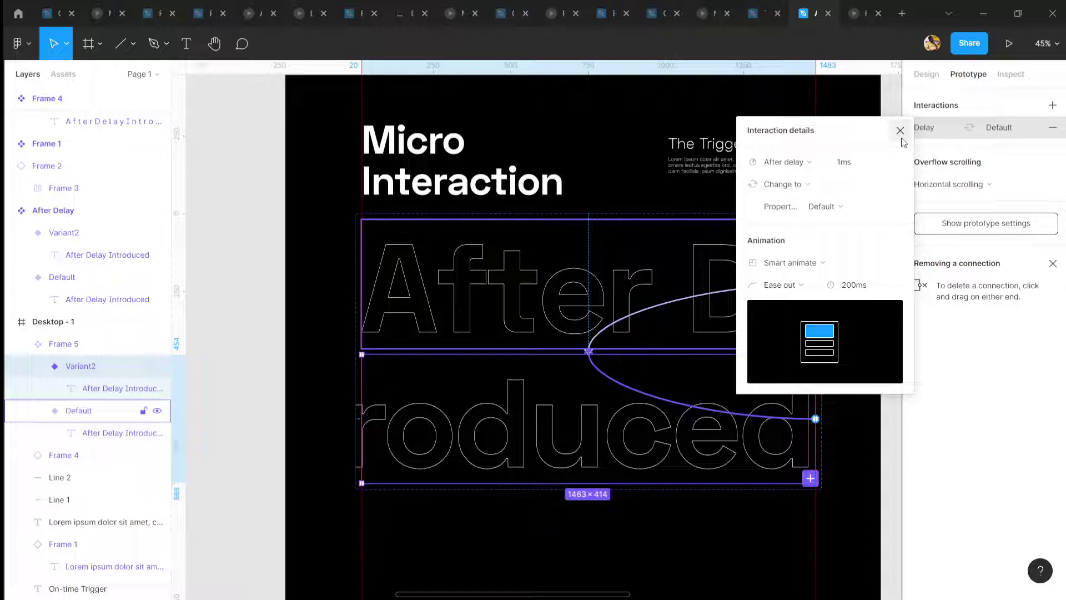
{"action": "left_click", "coordinate": [899, 130]}
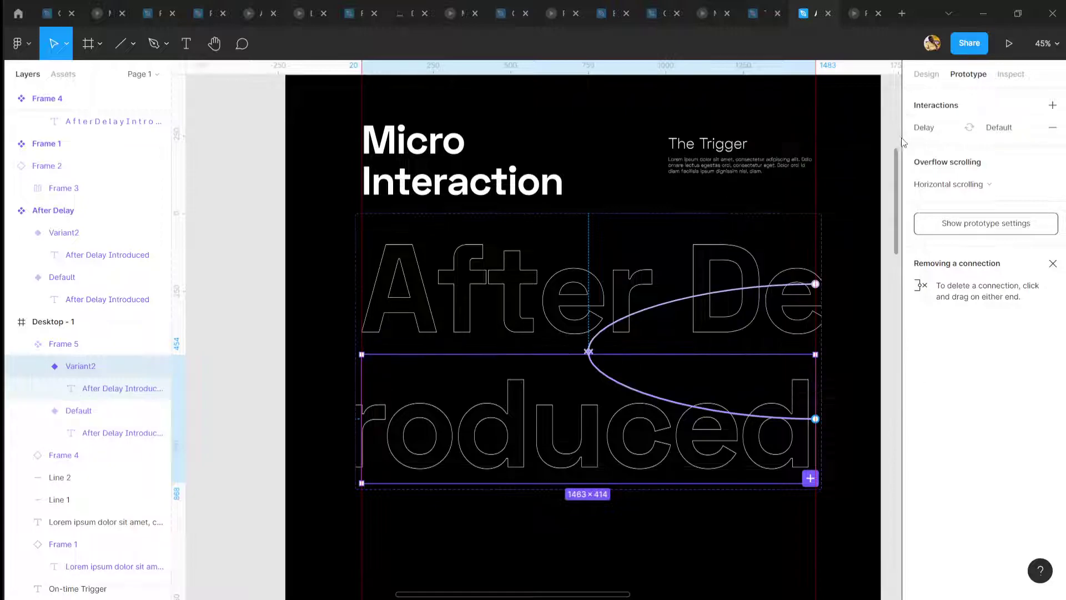
Rename the two-variant component set Frame 5 as After Delay 1.2
{"action": "scroll", "coordinate": [571, 280], "scroll_direction": "down", "scroll_amount": 3, "text": "ctrl"}
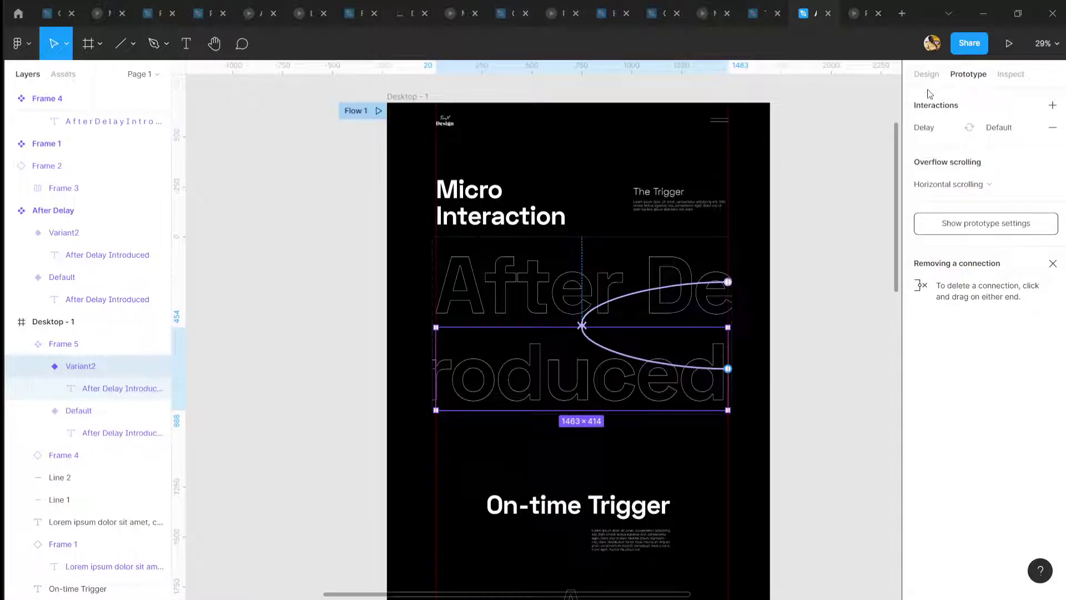
{"action": "left_click", "coordinate": [919, 78]}
{"action": "scroll", "coordinate": [673, 267], "scroll_direction": "down", "scroll_amount": 2, "text": "ctrl"}
{"action": "left_click", "coordinate": [571, 310]}
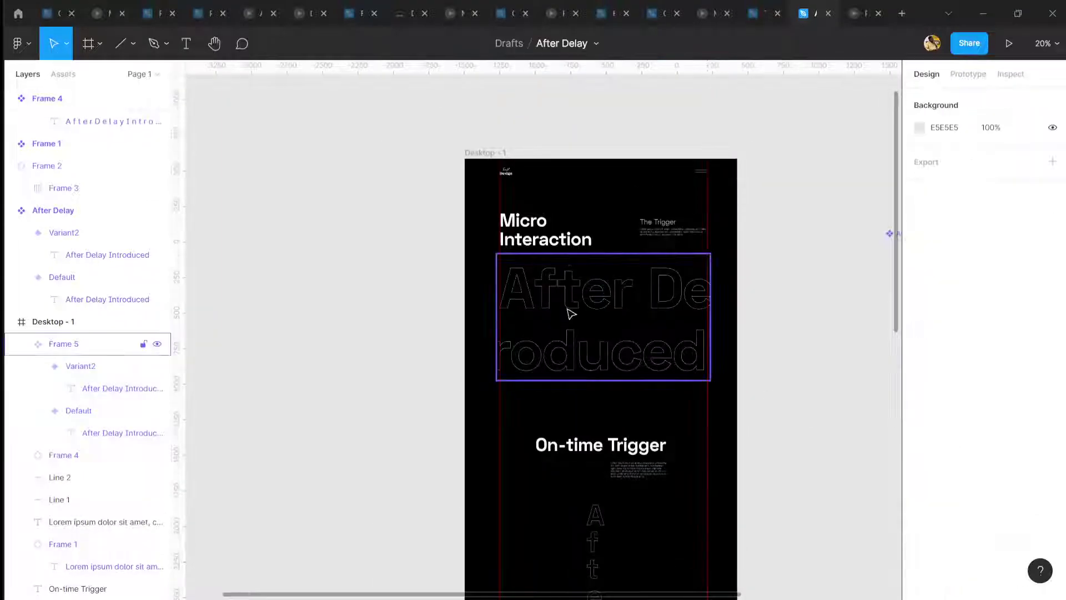
{"action": "scroll", "coordinate": [403, 292], "scroll_direction": "up", "scroll_amount": 1, "text": "ctrl"}
{"action": "double_click", "coordinate": [55, 344]}
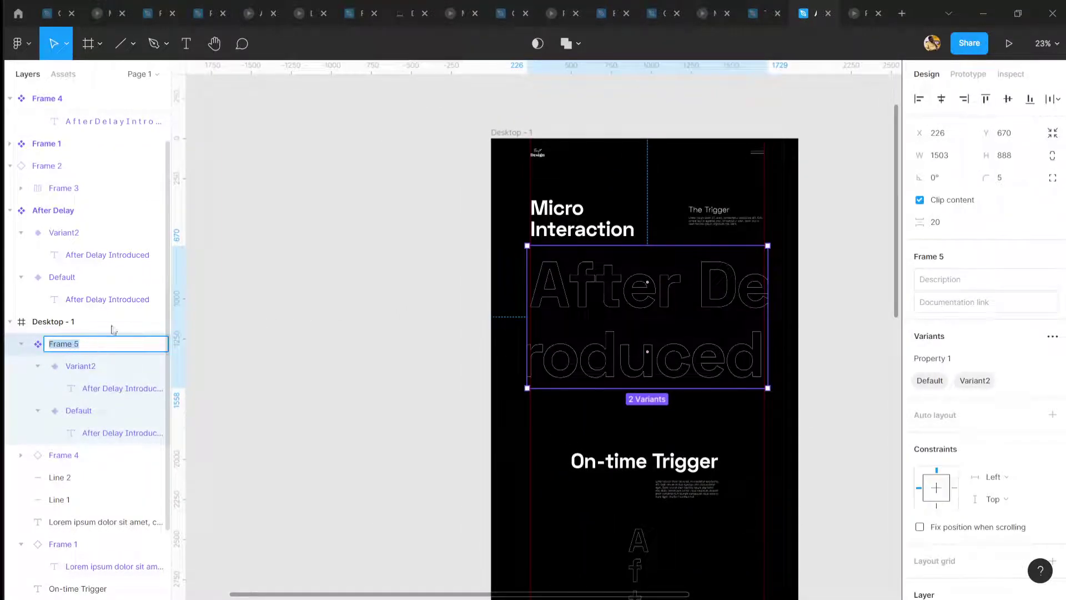
{"action": "type", "text": "After Delay 1.2"}
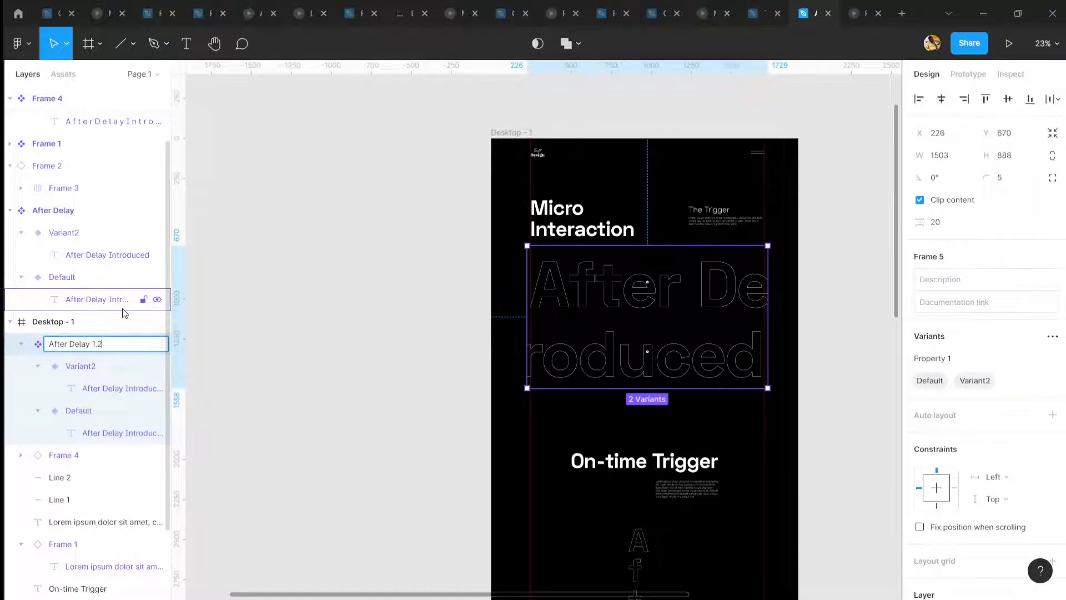
{"action": "key", "text": "Return"}
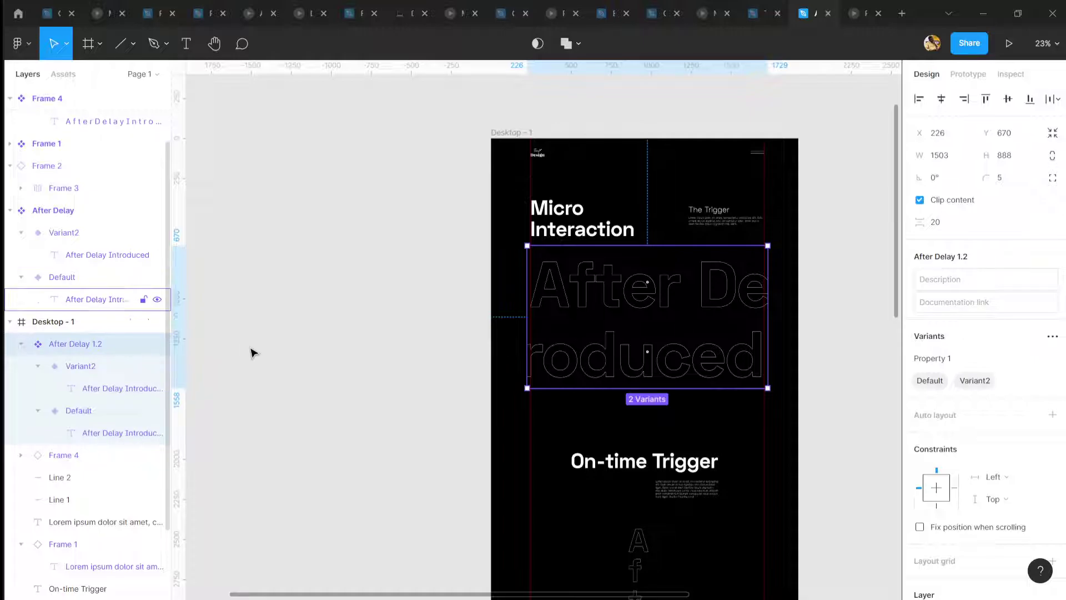
Move the After Delay 1.2 component set out of the Desktop - 1 frame onto the empty canvas beside it
{"action": "scroll", "coordinate": [242, 327], "scroll_direction": "right", "scroll_amount": 4}
{"action": "scroll", "coordinate": [280, 319], "scroll_direction": "down", "scroll_amount": 2, "text": "ctrl"}
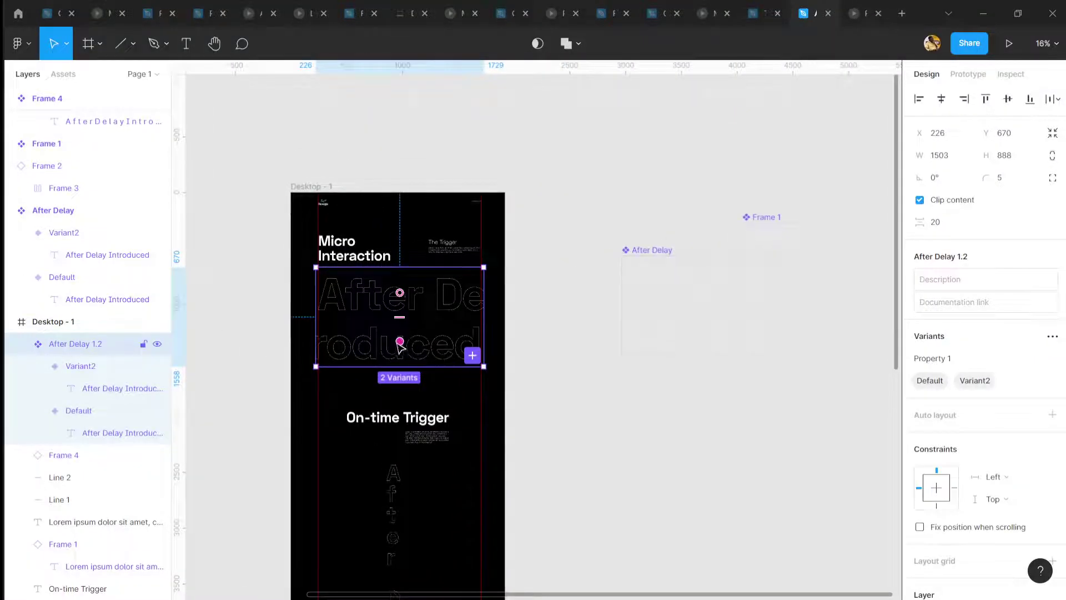
{"action": "left_click", "coordinate": [254, 320]}
{"action": "left_click_drag", "start_coordinate": [279, 332], "coordinate": [411, 359]}
{"action": "left_click", "coordinate": [466, 336]}
{"action": "left_click_drag", "start_coordinate": [581, 321], "coordinate": [405, 336]}
{"action": "scroll", "coordinate": [324, 353], "scroll_direction": "up", "scroll_amount": 2, "text": "ctrl"}
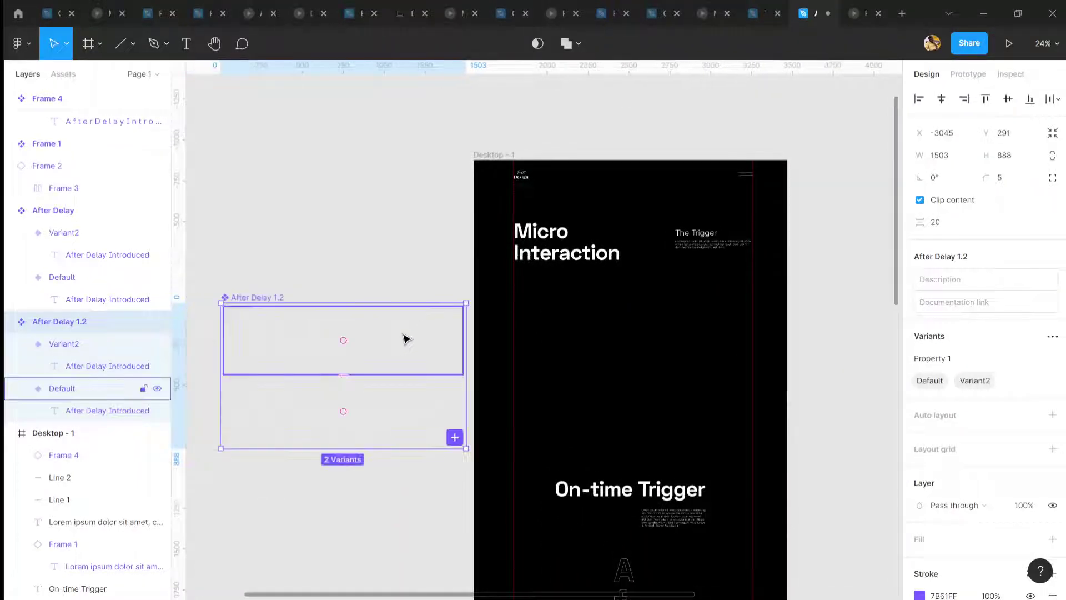
Search the component assets for "after" and try to place an instance on the Desktop - 1 frame
{"action": "left_click", "coordinate": [63, 74]}
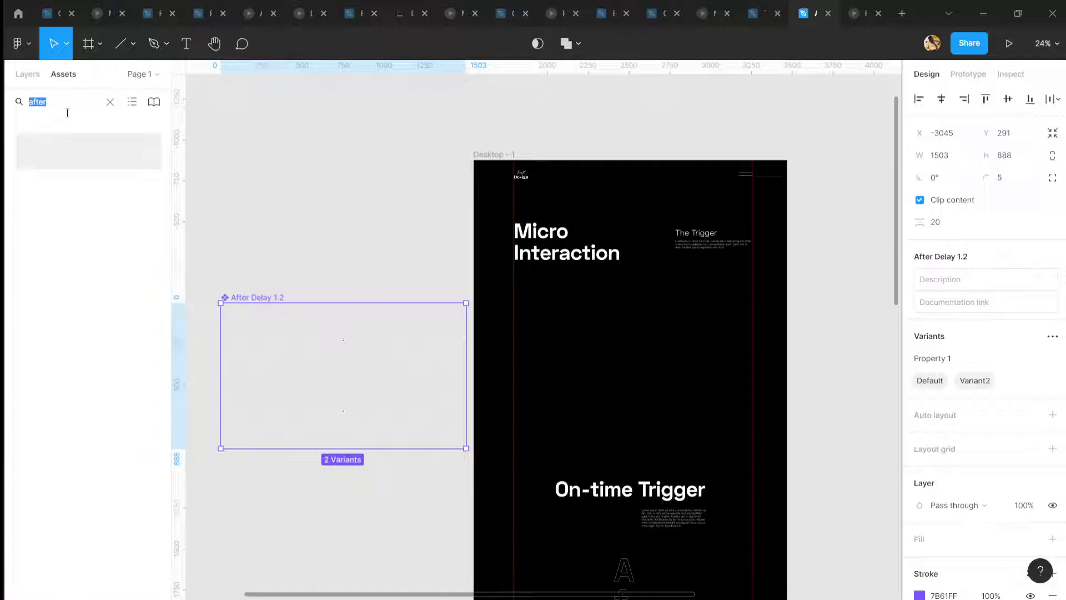
{"action": "type", "text": "a"}
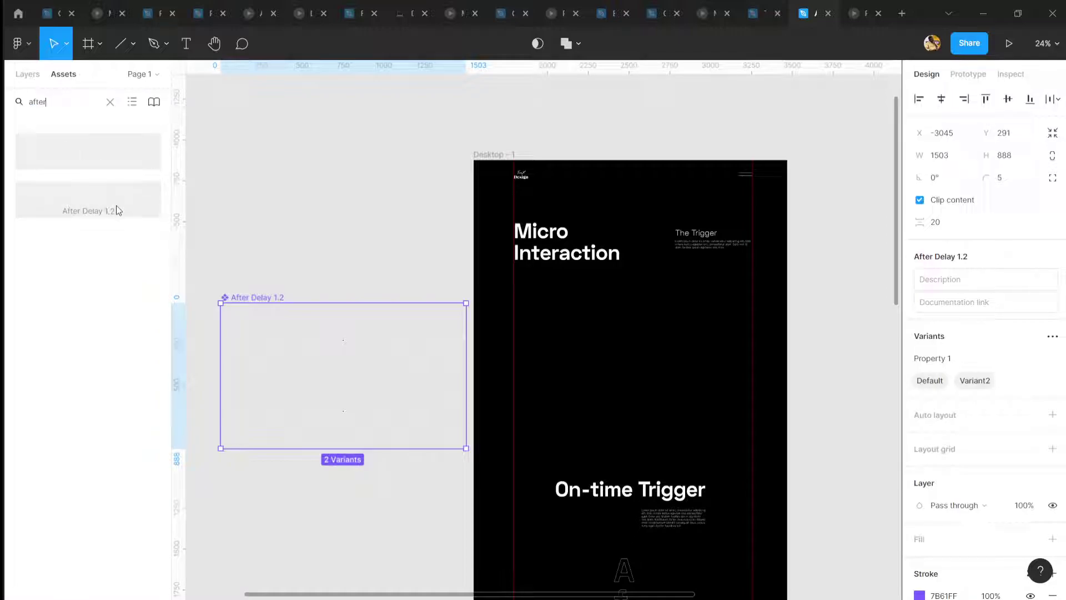
{"action": "left_click", "coordinate": [309, 278]}
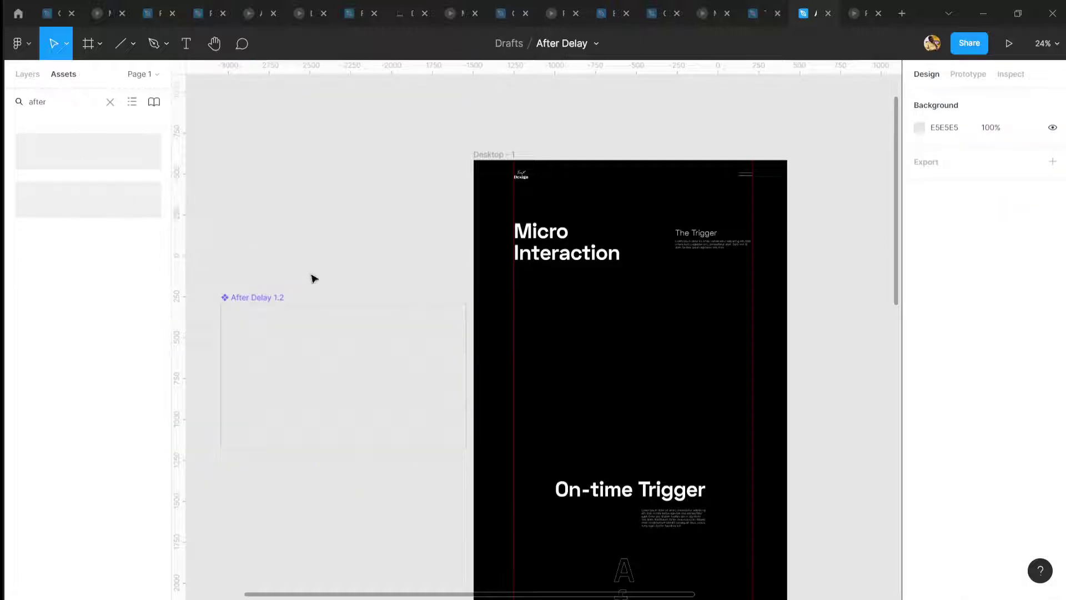
{"action": "left_click_drag", "start_coordinate": [668, 375], "coordinate": [584, 383]}
{"action": "left_click", "coordinate": [585, 383]}
{"action": "left_click", "coordinate": [625, 362]}
{"action": "key", "text": "Delete"}
{"action": "left_click", "coordinate": [39, 82]}
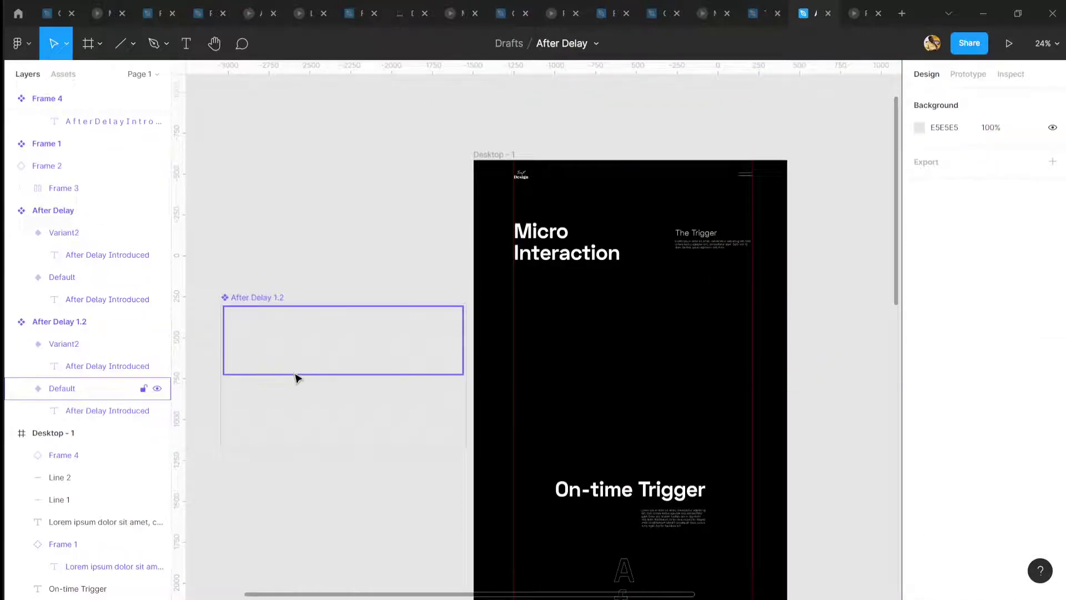
{"action": "left_click", "coordinate": [311, 342]}
{"action": "left_click_drag", "start_coordinate": [264, 333], "coordinate": [550, 333]}
{"action": "key", "text": "Delete"}
Place an instance of After Delay 1.2's second variant below the Micro Interaction heading and set its Property 1 to Default
{"action": "left_click", "coordinate": [250, 361]}
{"action": "left_click", "coordinate": [277, 410]}
{"action": "left_click_drag", "start_coordinate": [279, 411], "coordinate": [562, 358]}
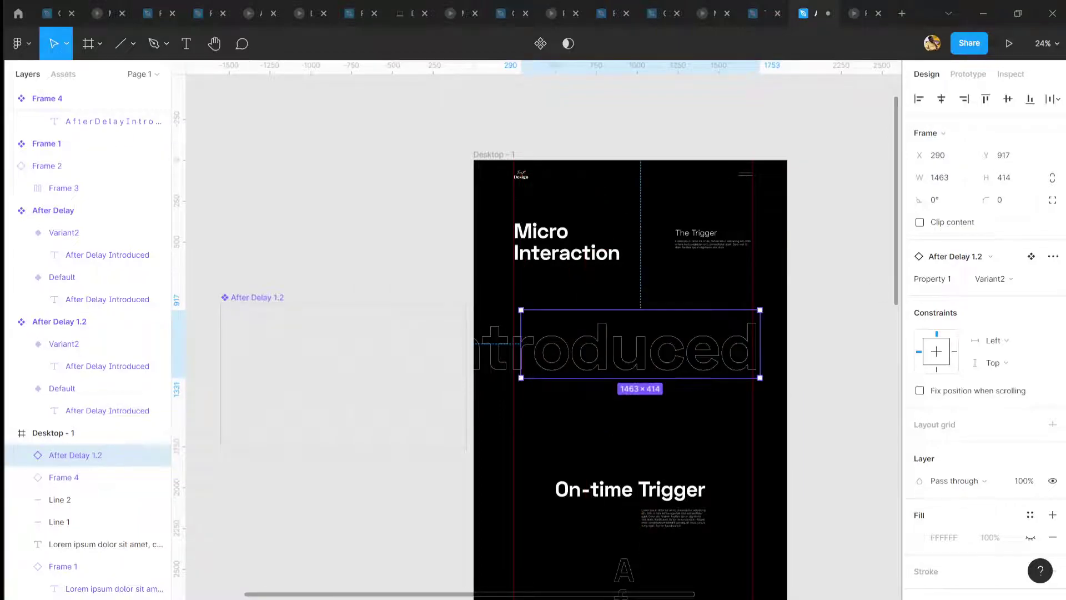
{"action": "left_click", "coordinate": [992, 279]}
{"action": "left_click", "coordinate": [1005, 266]}
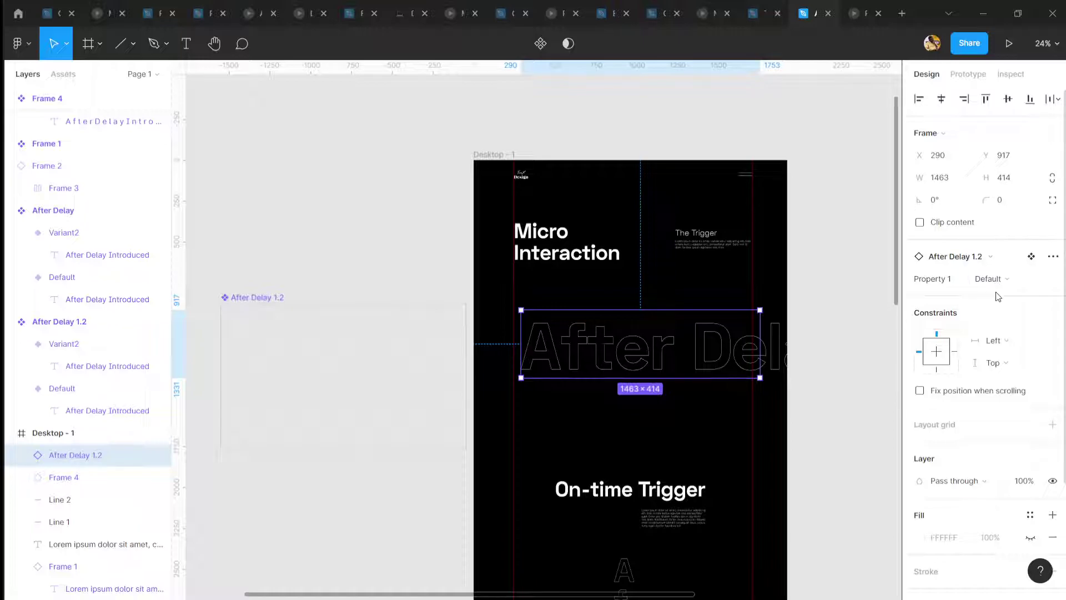
Align the After Delay 1.2 instance between the page's margin guides at X 246, Y 740
{"action": "left_click", "coordinate": [601, 258]}
{"action": "left_click", "coordinate": [576, 332]}
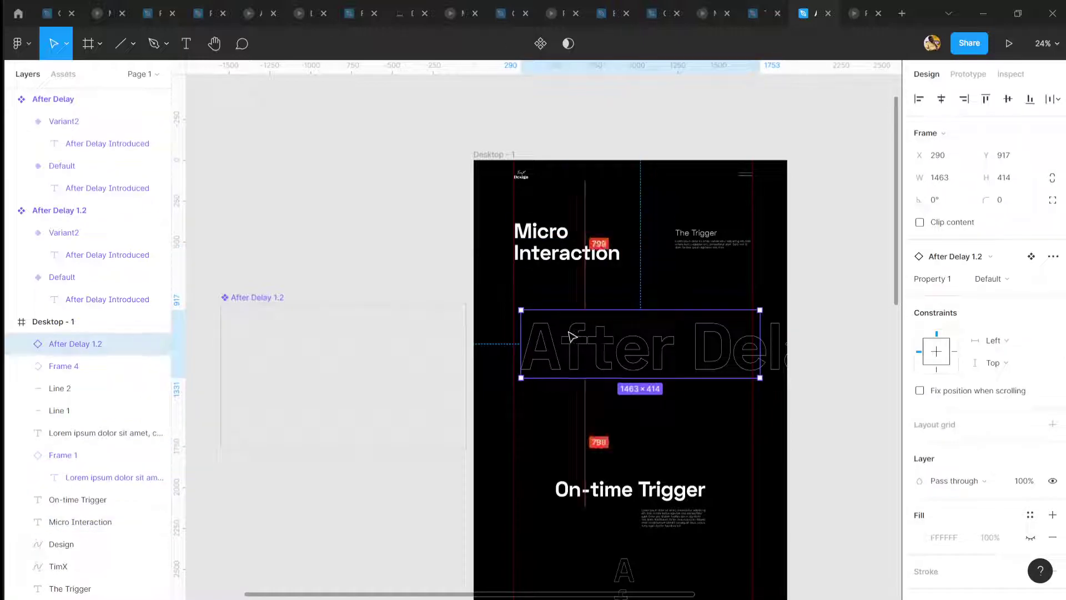
{"action": "left_click_drag", "start_coordinate": [573, 335], "coordinate": [616, 311]}
{"action": "scroll", "coordinate": [661, 392], "scroll_direction": "up", "scroll_amount": 2}
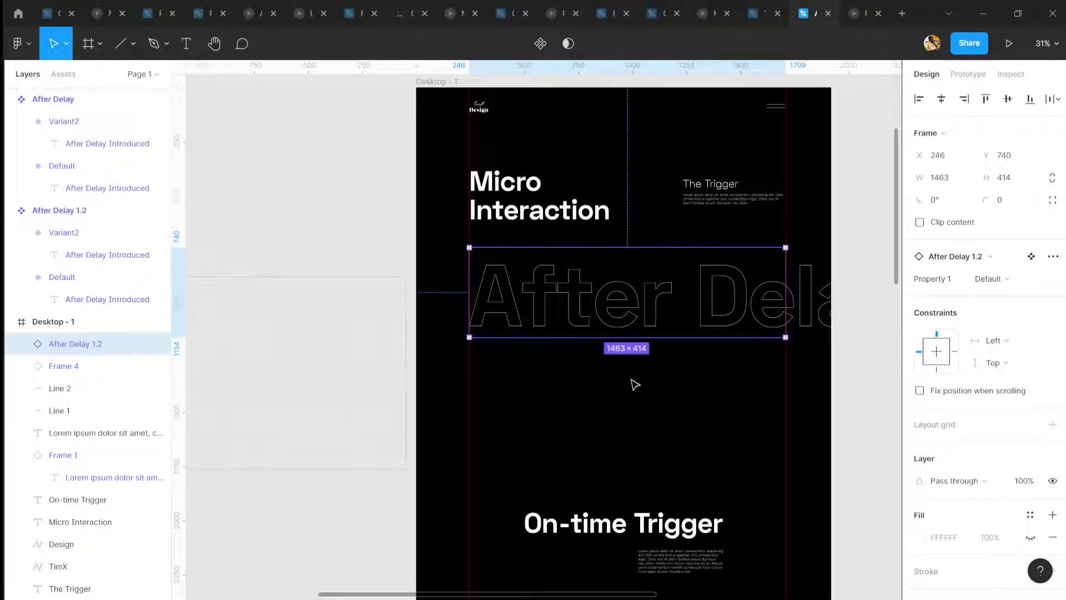
Move the page content below the After Delay text upward so the On-time Trigger heading sits at Y 1268
{"action": "left_click_drag", "start_coordinate": [611, 376], "coordinate": [639, 598]}
{"action": "scroll", "coordinate": [595, 335], "scroll_direction": "down", "scroll_amount": 5}
{"action": "left_click", "coordinate": [569, 341]}
{"action": "left_click_drag", "start_coordinate": [633, 323], "coordinate": [635, 379]}
{"action": "scroll", "coordinate": [607, 259], "scroll_direction": "up", "scroll_amount": 5}
{"action": "left_click", "coordinate": [608, 260]}
{"action": "left_click", "coordinate": [637, 291]}
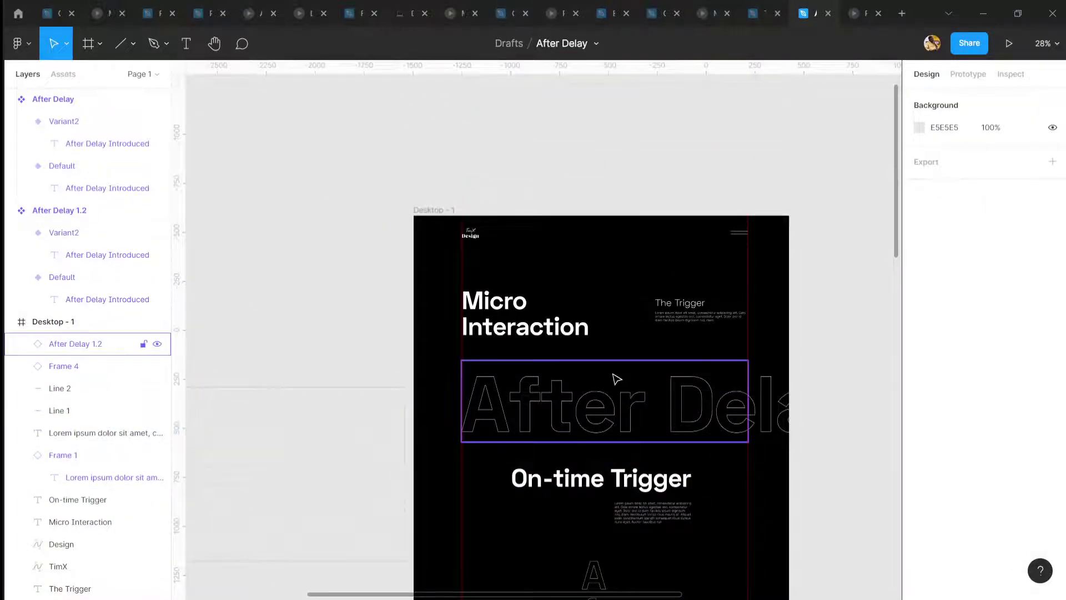
{"action": "scroll", "coordinate": [607, 432], "scroll_direction": "up", "scroll_amount": 1}
{"action": "scroll", "coordinate": [605, 432], "scroll_direction": "down", "scroll_amount": 2}
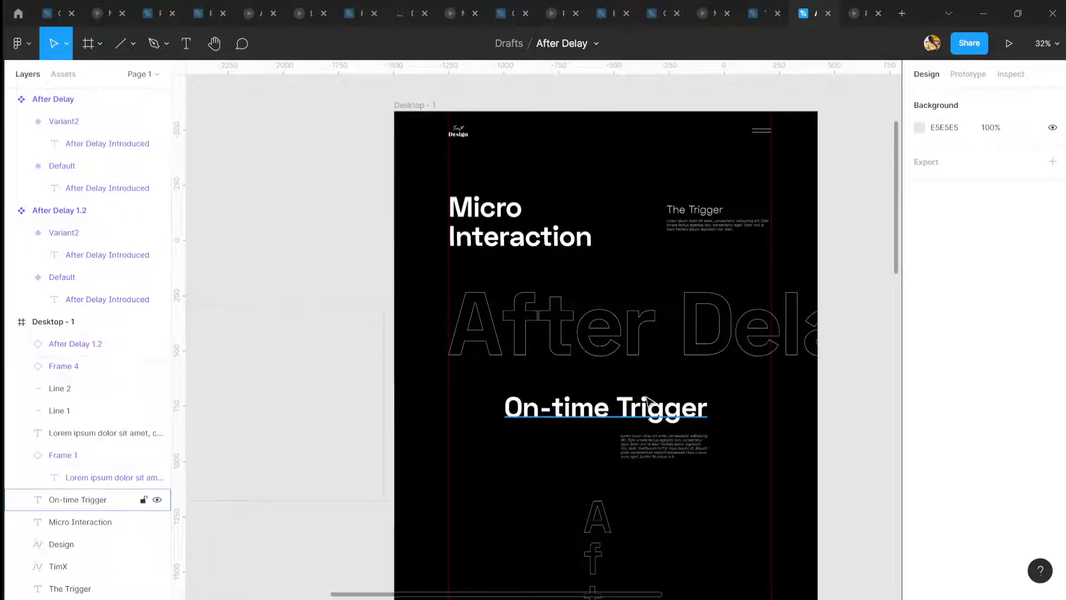
{"action": "left_click", "coordinate": [634, 416]}
{"action": "scroll", "coordinate": [636, 416], "scroll_direction": "up", "scroll_amount": 2}
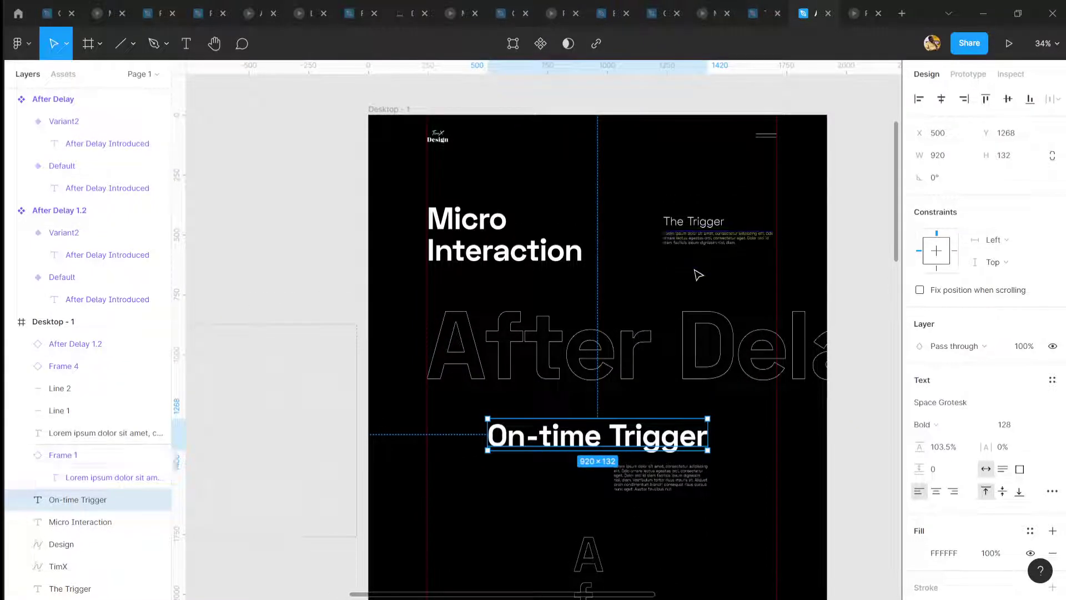
Preview the prototype full screen to check the moving After Delay text, and return to the design file
{"action": "left_click", "coordinate": [713, 348]}
{"action": "left_click", "coordinate": [1008, 43]}
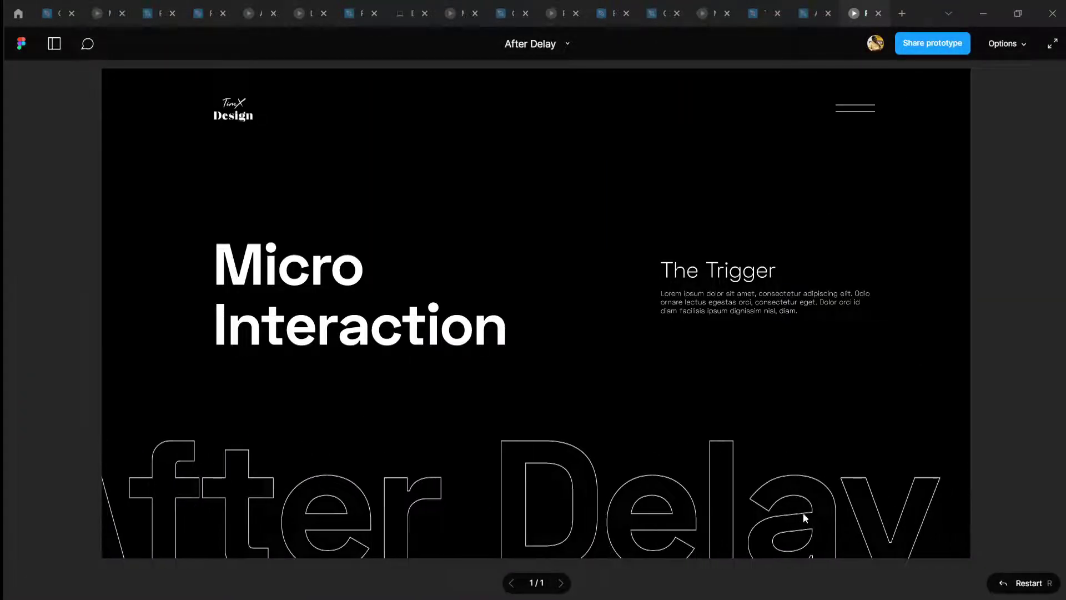
{"action": "left_click", "coordinate": [1051, 43]}
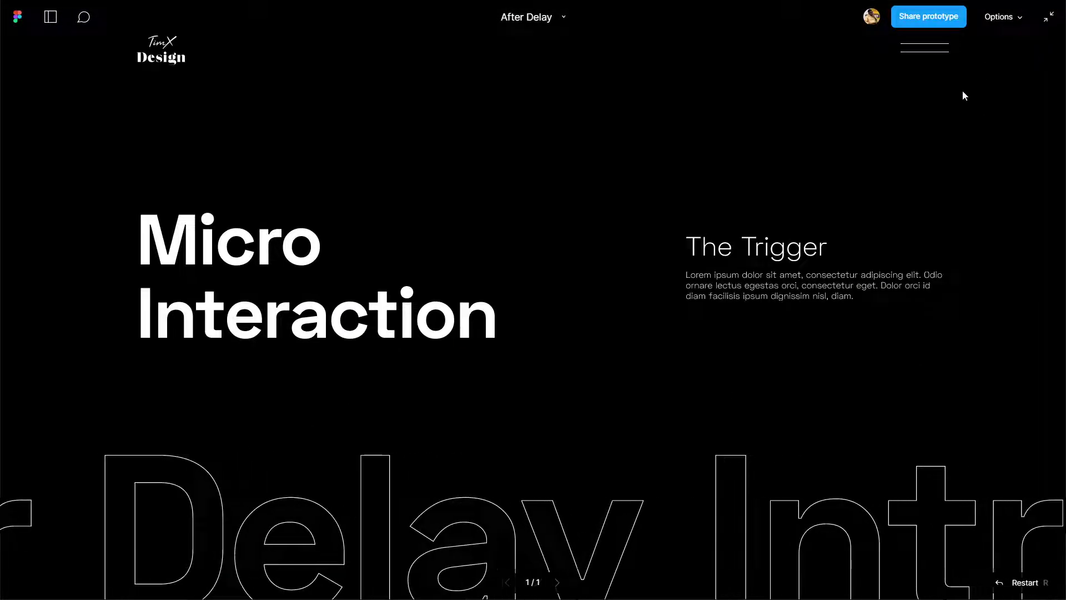
{"action": "key", "text": "Escape"}
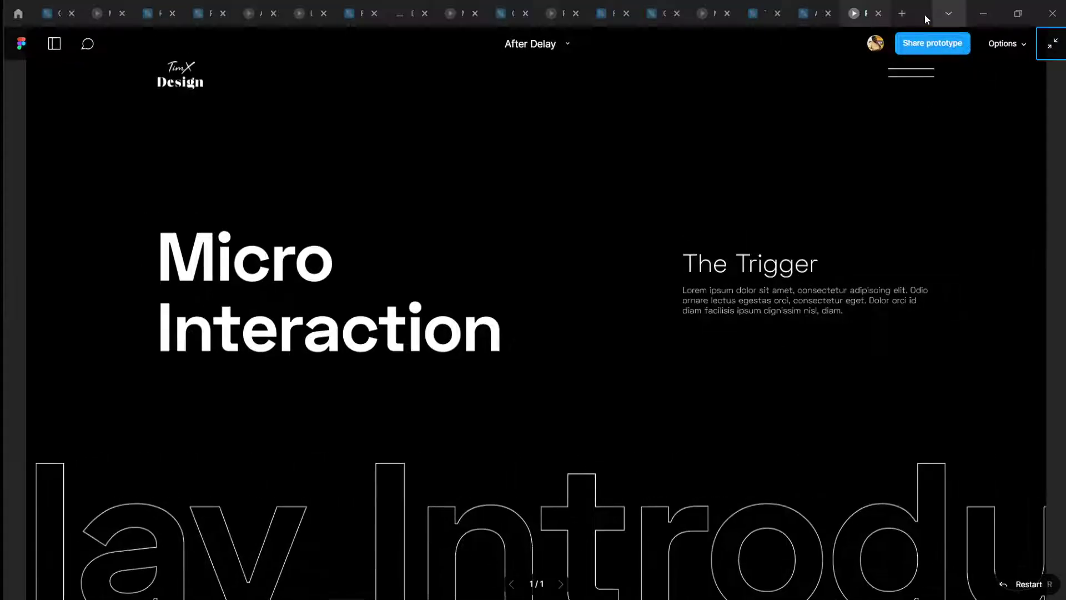
{"action": "left_click", "coordinate": [796, 13]}
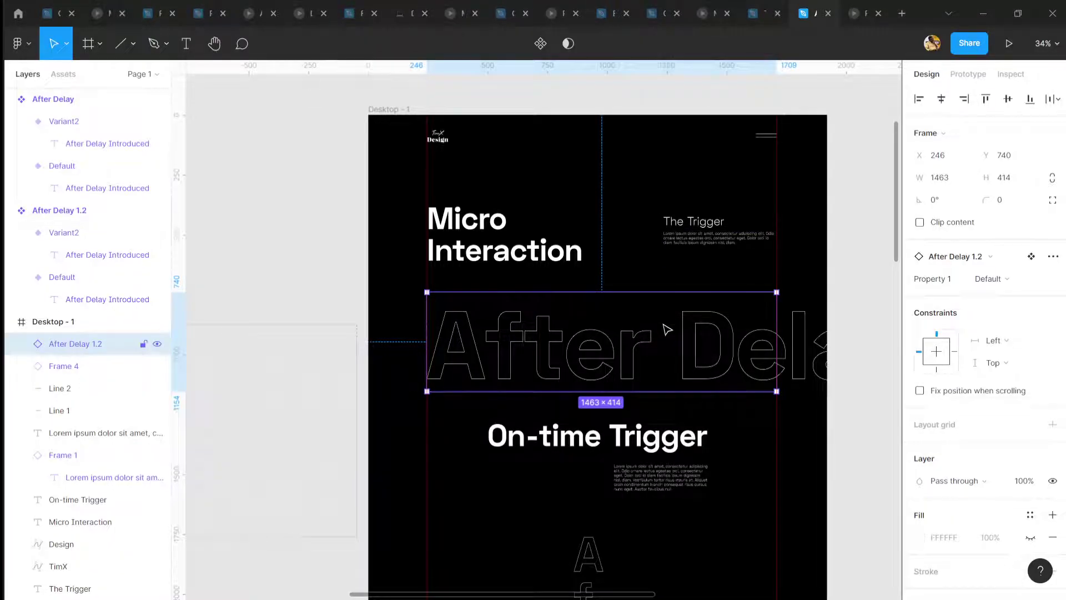
Move the After Delay 1.2 instance up to Y 682 and add a horizontal guide just above its lower edge
{"action": "left_click_drag", "start_coordinate": [667, 314], "coordinate": [671, 314]}
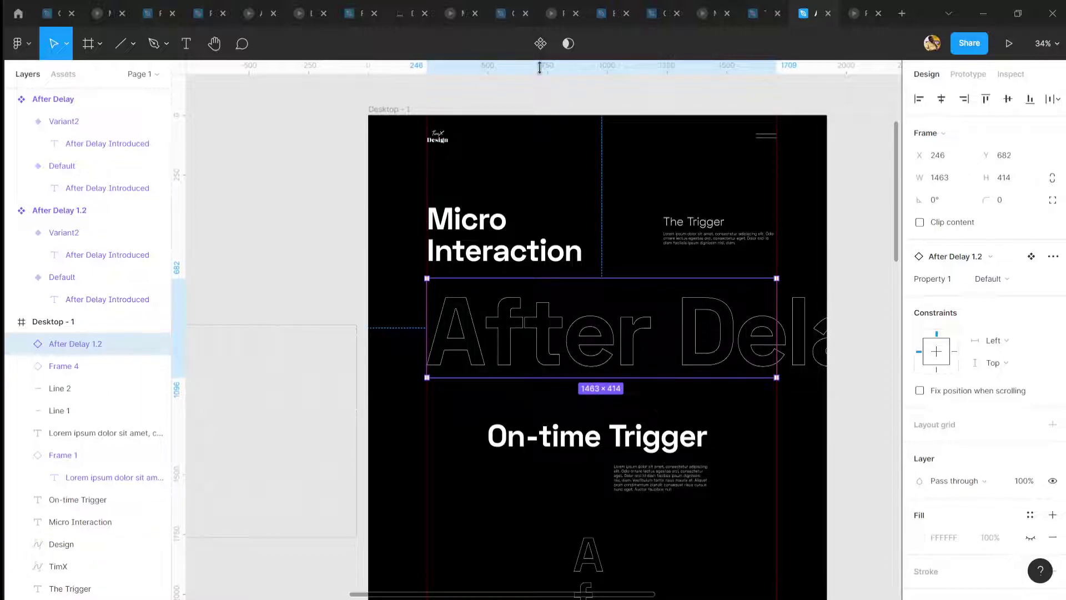
{"action": "left_click_drag", "start_coordinate": [539, 67], "coordinate": [558, 373]}
{"action": "scroll", "coordinate": [610, 325], "scroll_direction": "up", "scroll_amount": 3}
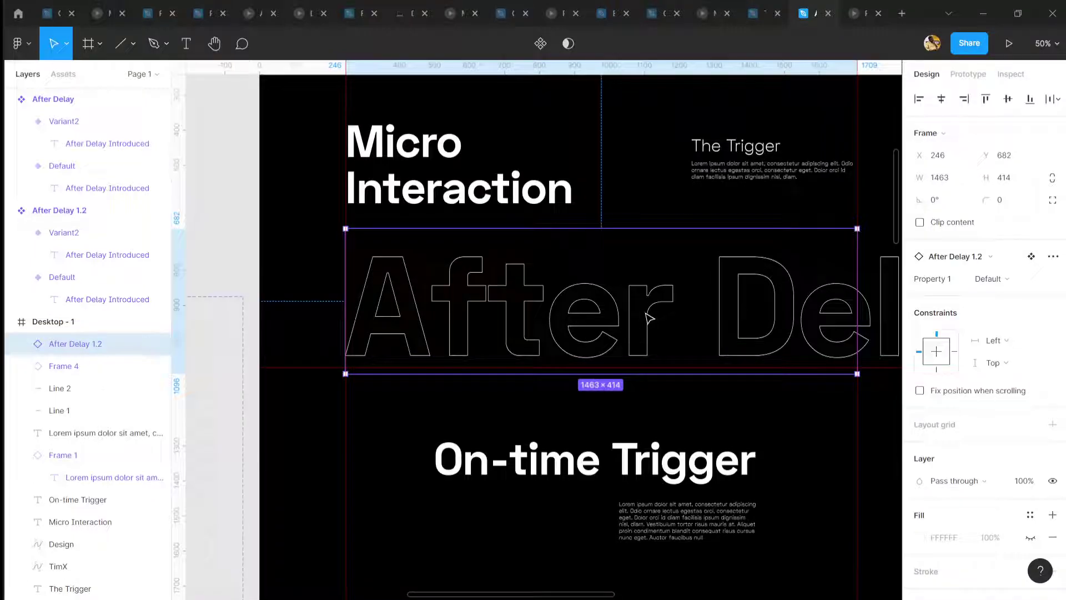
Move the After Delay 1.2 instance down to Y 700 so its outlined text rests on the horizontal guide
{"action": "left_click_drag", "start_coordinate": [650, 320], "coordinate": [642, 320]}
{"action": "left_click", "coordinate": [731, 149]}
{"action": "scroll", "coordinate": [618, 381], "scroll_direction": "down", "scroll_amount": 3}
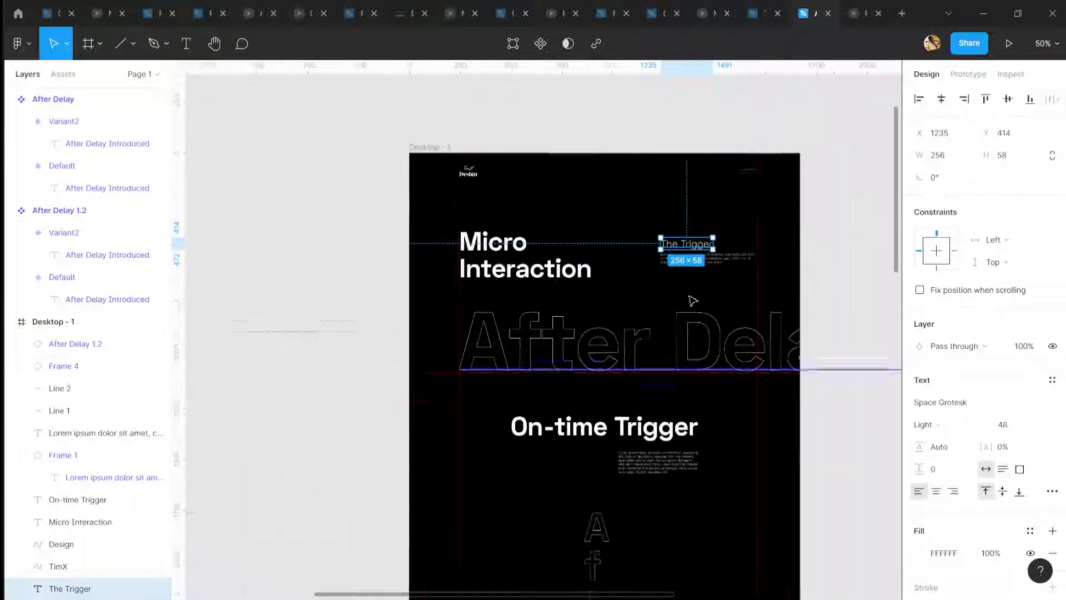
Play the prototype full screen to check the repositioned After Delay text under the hero heading, and return to the design file
{"action": "left_click", "coordinate": [867, 11]}
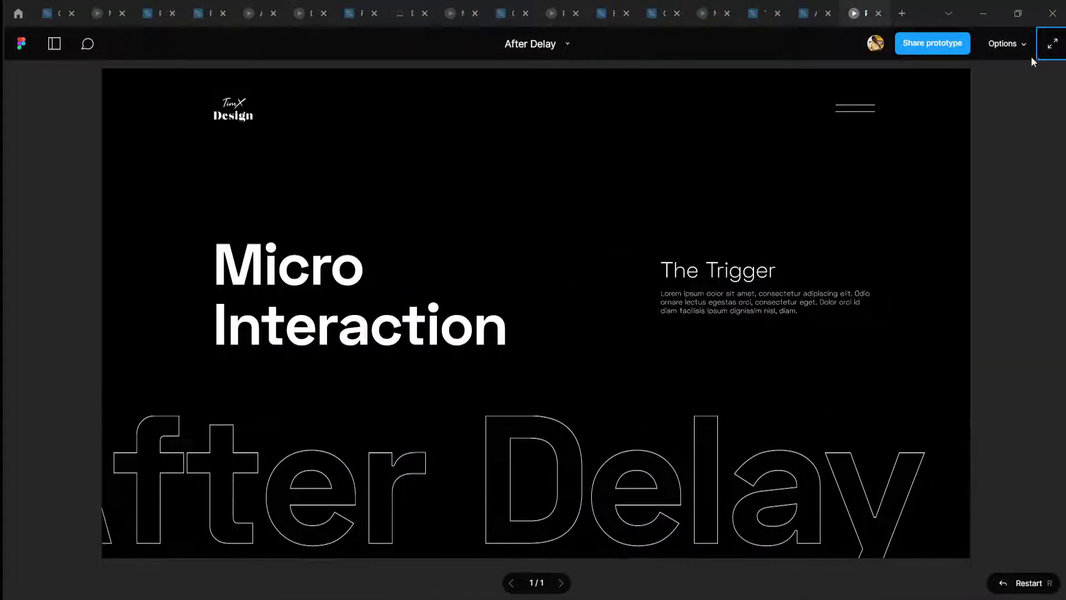
{"action": "left_click", "coordinate": [1045, 44]}
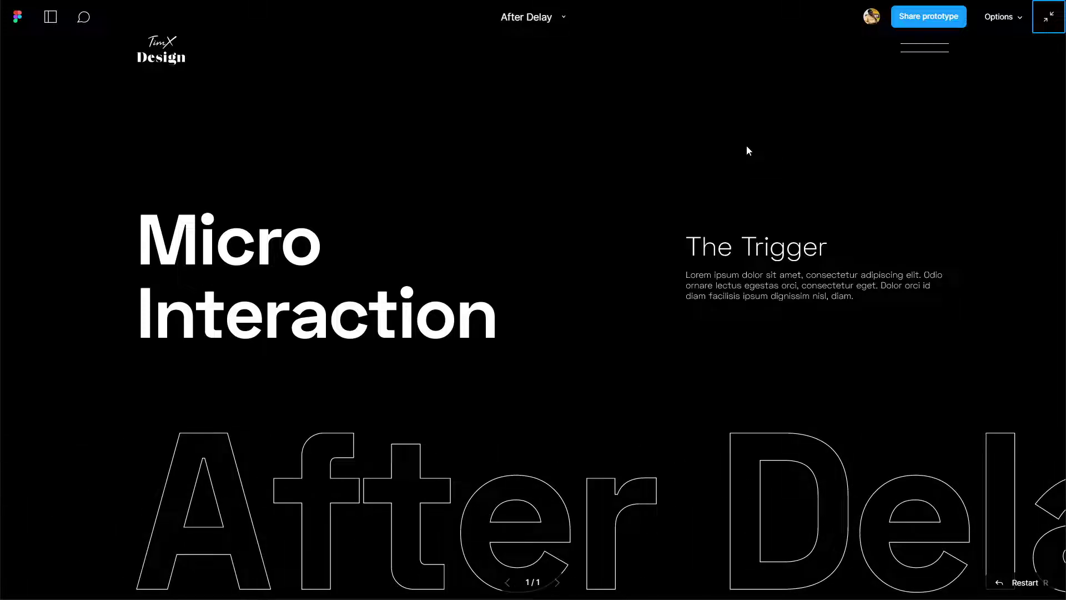
{"action": "key", "text": "Escape"}
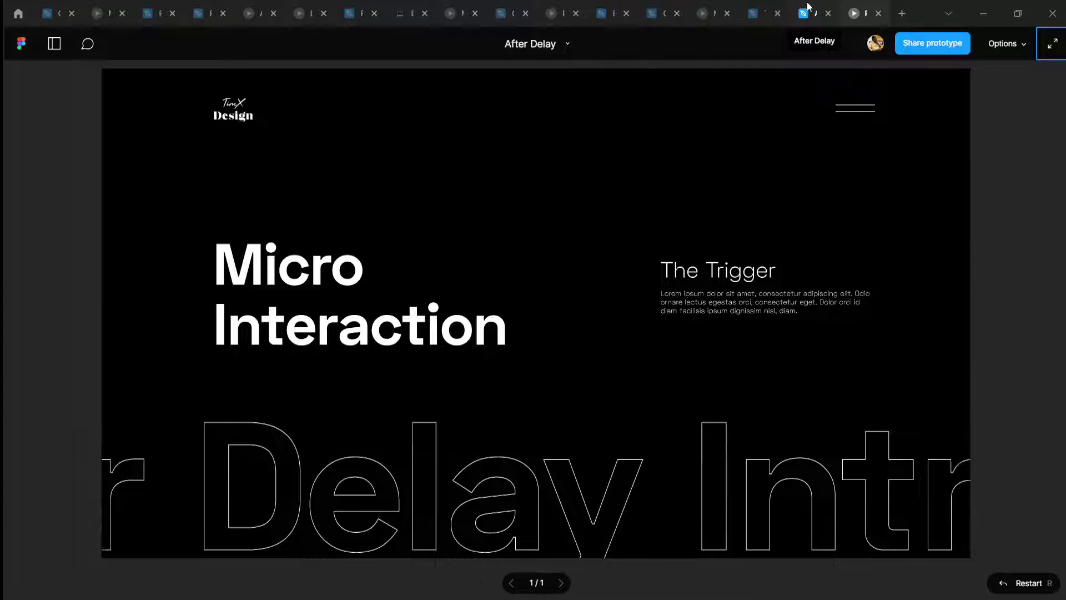
{"action": "left_click", "coordinate": [808, 6]}
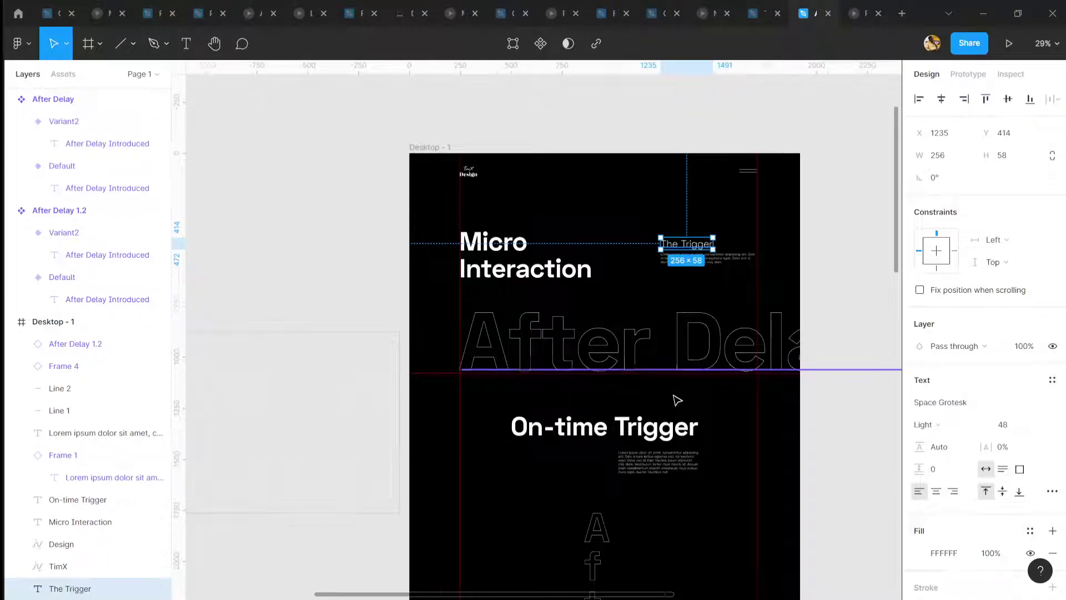
Examine the page from the After Delay 1.2 instance down through the vertical After Delay lettering
{"action": "scroll", "coordinate": [673, 396], "scroll_direction": "up", "scroll_amount": 4}
{"action": "left_click_drag", "start_coordinate": [696, 437], "coordinate": [685, 251]}
{"action": "left_click_drag", "start_coordinate": [652, 464], "coordinate": [662, 263]}
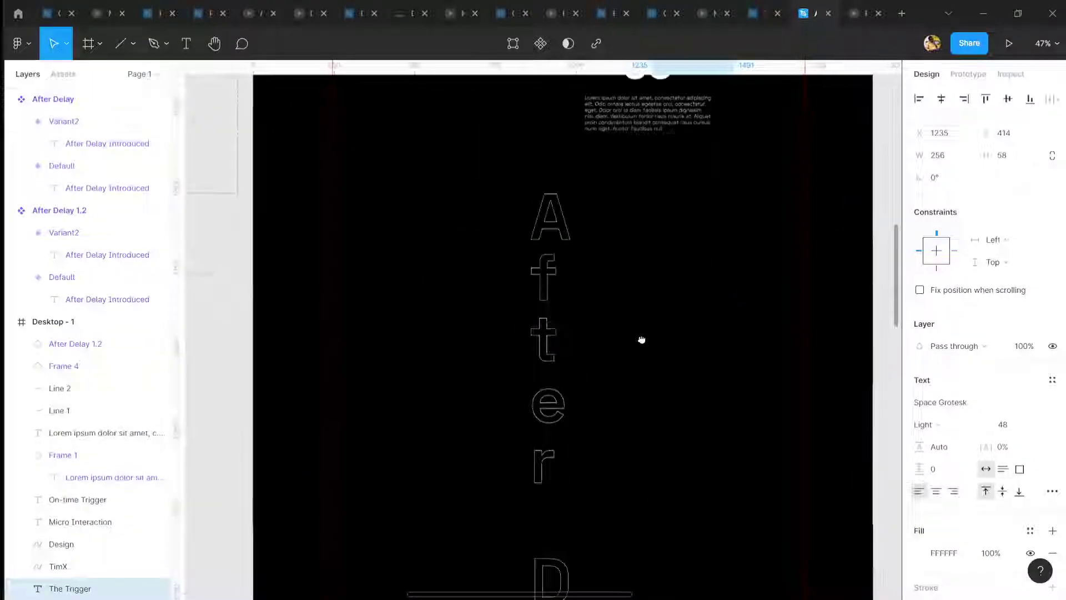
{"action": "left_click_drag", "start_coordinate": [642, 339], "coordinate": [655, 572]}
{"action": "scroll", "coordinate": [635, 271], "scroll_direction": "up", "scroll_amount": 1}
{"action": "left_click_drag", "start_coordinate": [664, 116], "coordinate": [670, 446]}
{"action": "left_click", "coordinate": [660, 227]}
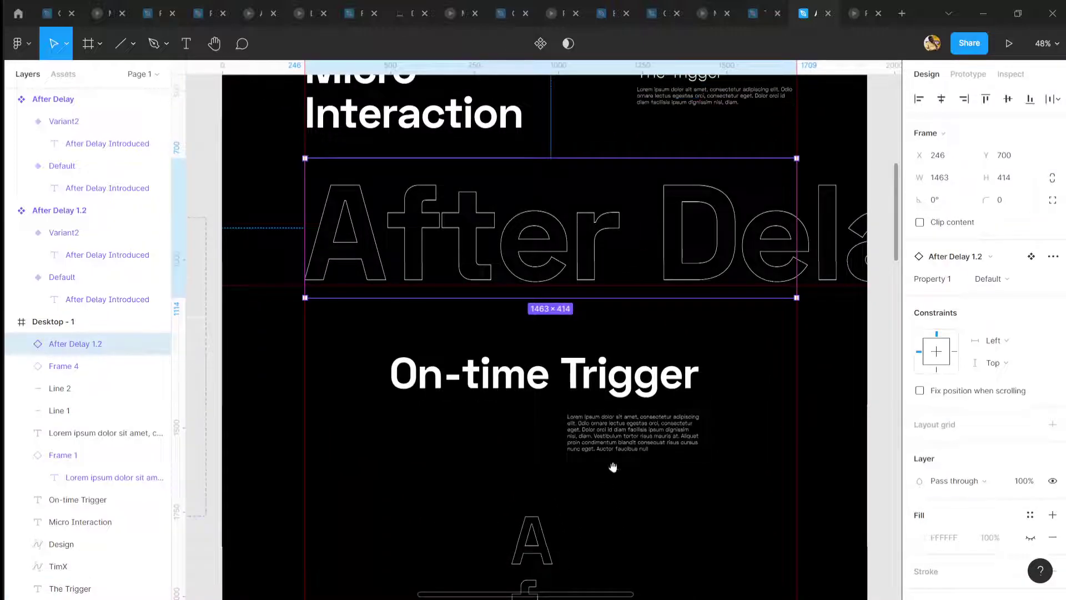
{"action": "scroll", "coordinate": [613, 466], "scroll_direction": "down", "scroll_amount": 15}
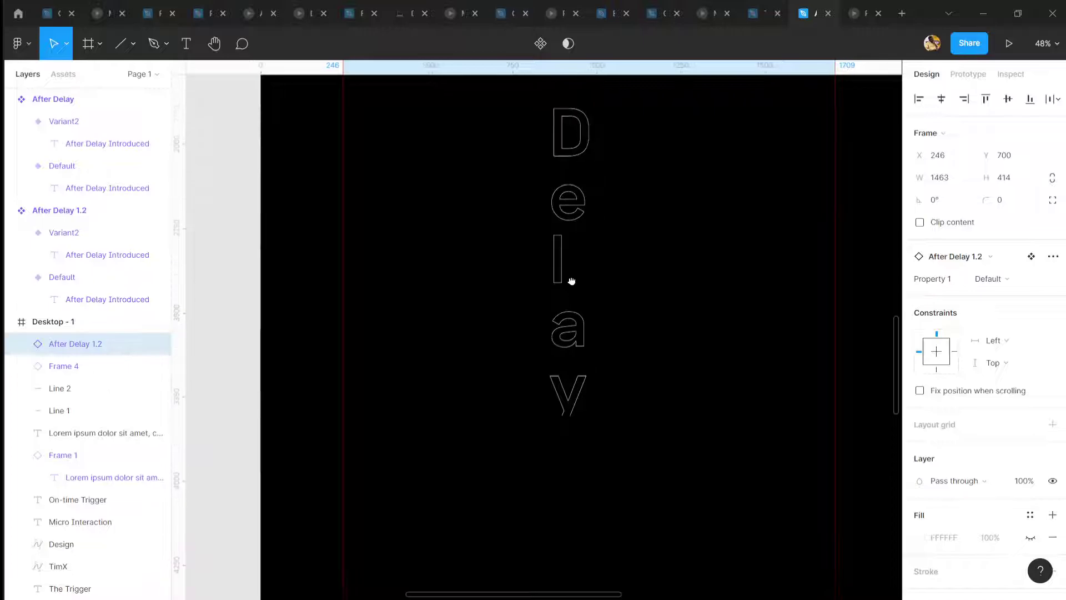
{"action": "scroll", "coordinate": [573, 241], "scroll_direction": "up", "scroll_amount": 15}
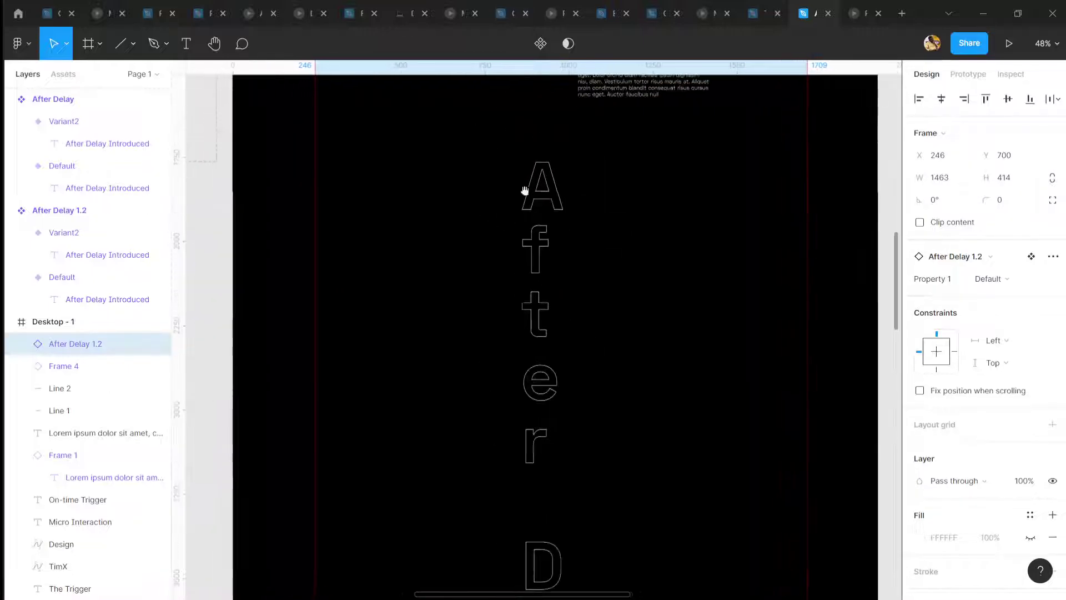
{"action": "scroll", "coordinate": [522, 372], "scroll_direction": "right", "scroll_amount": 1}
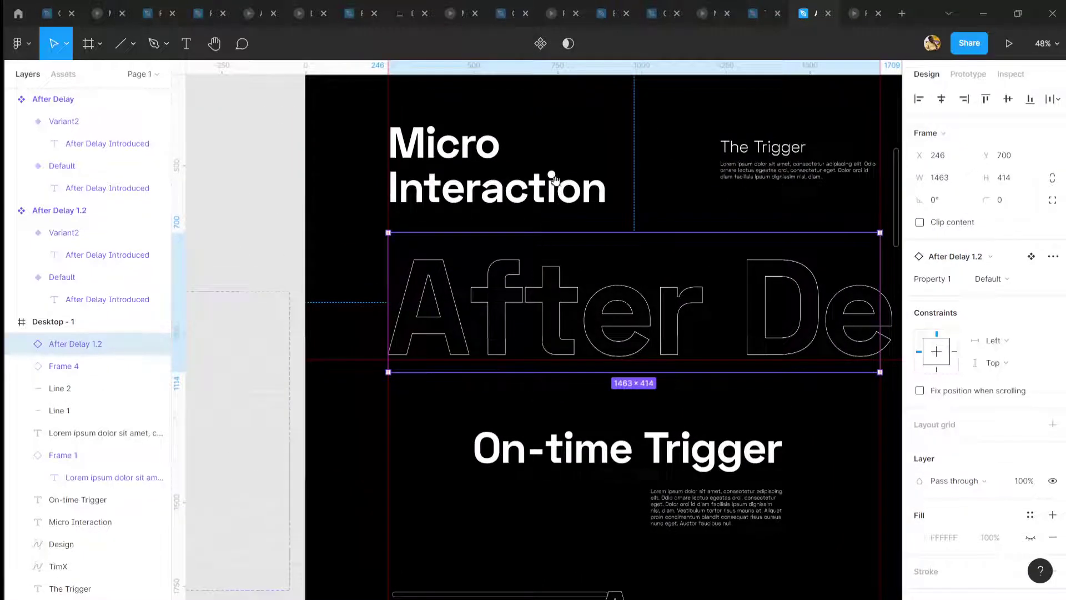
Check the placement of the Micro Interaction and On-time Trigger headings around the After Delay text and across the whole page
{"action": "left_click", "coordinate": [534, 207]}
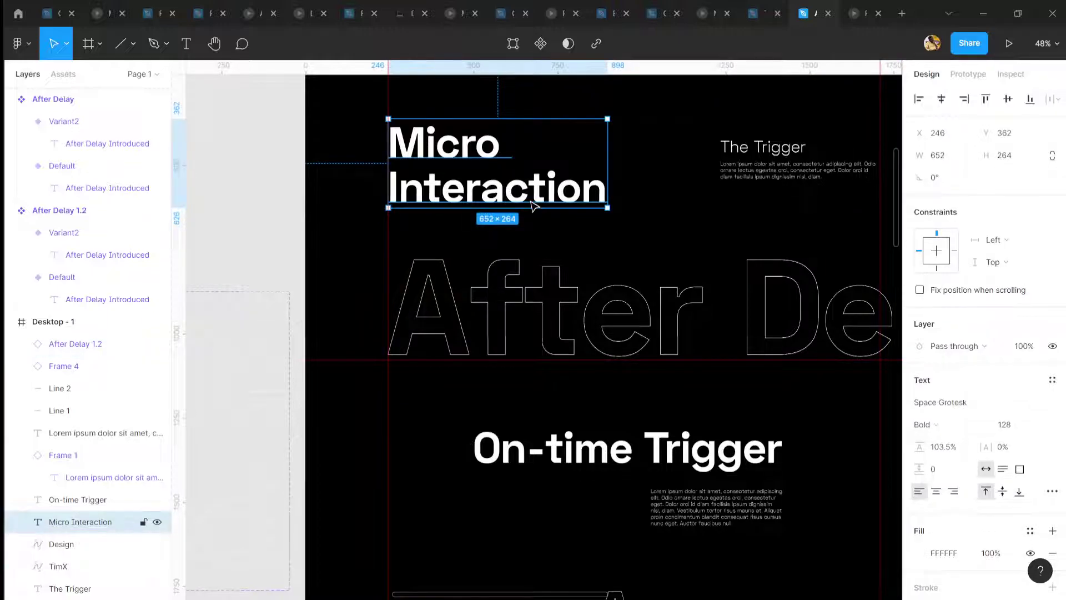
{"action": "left_click", "coordinate": [549, 231]}
{"action": "left_click", "coordinate": [521, 466]}
{"action": "scroll", "coordinate": [524, 477], "scroll_direction": "down", "scroll_amount": 1}
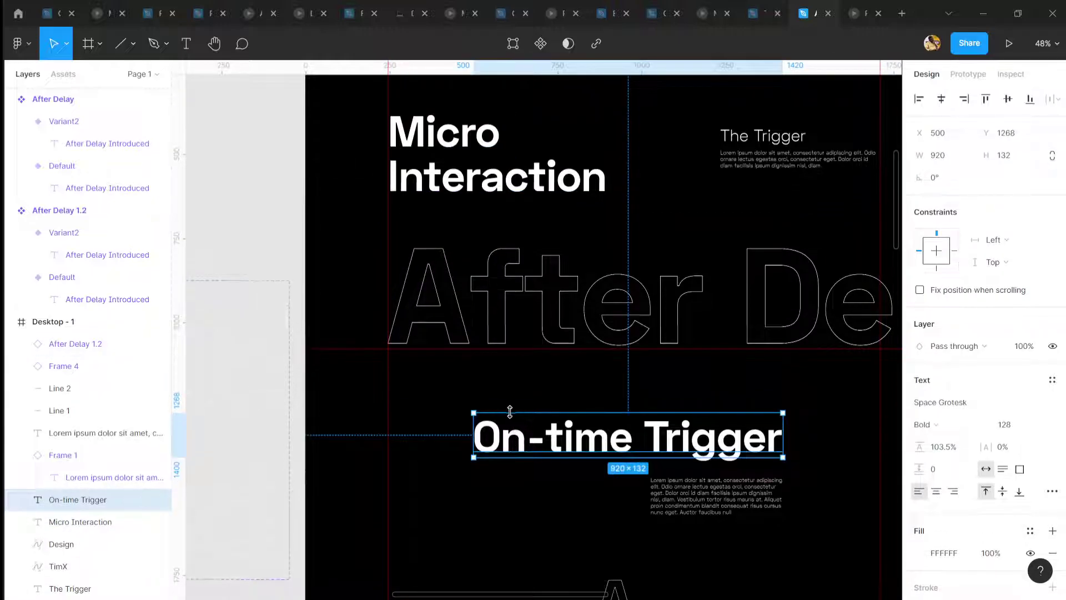
{"action": "scroll", "coordinate": [521, 374], "scroll_direction": "down", "scroll_amount": 4}
{"action": "left_click_drag", "start_coordinate": [519, 362], "coordinate": [442, 308]}
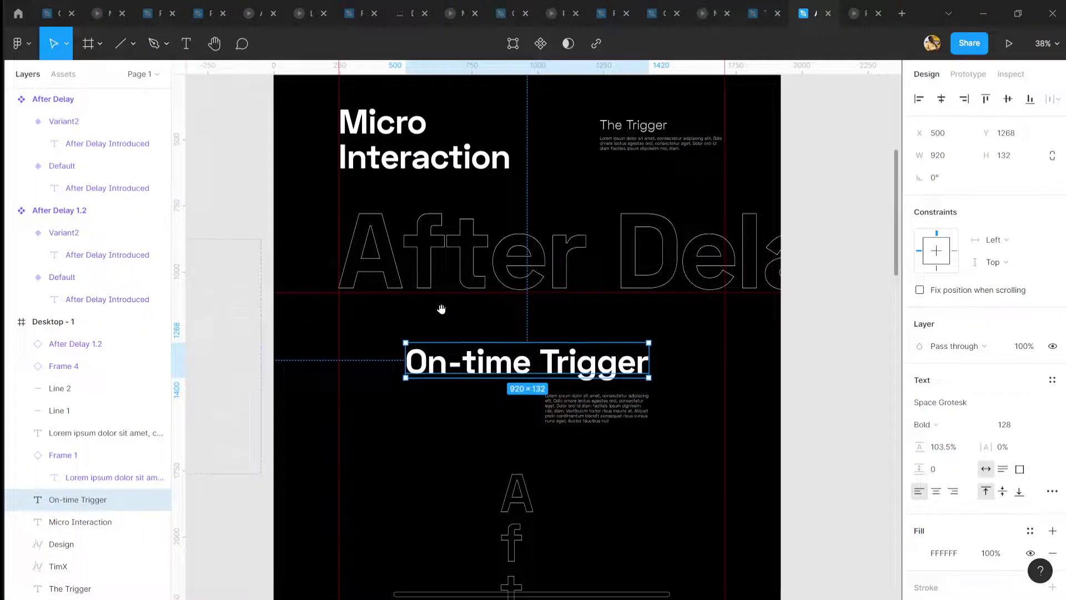
{"action": "scroll", "coordinate": [544, 282], "scroll_direction": "down", "scroll_amount": 3}
{"action": "scroll", "coordinate": [533, 290], "scroll_direction": "down", "scroll_amount": 5}
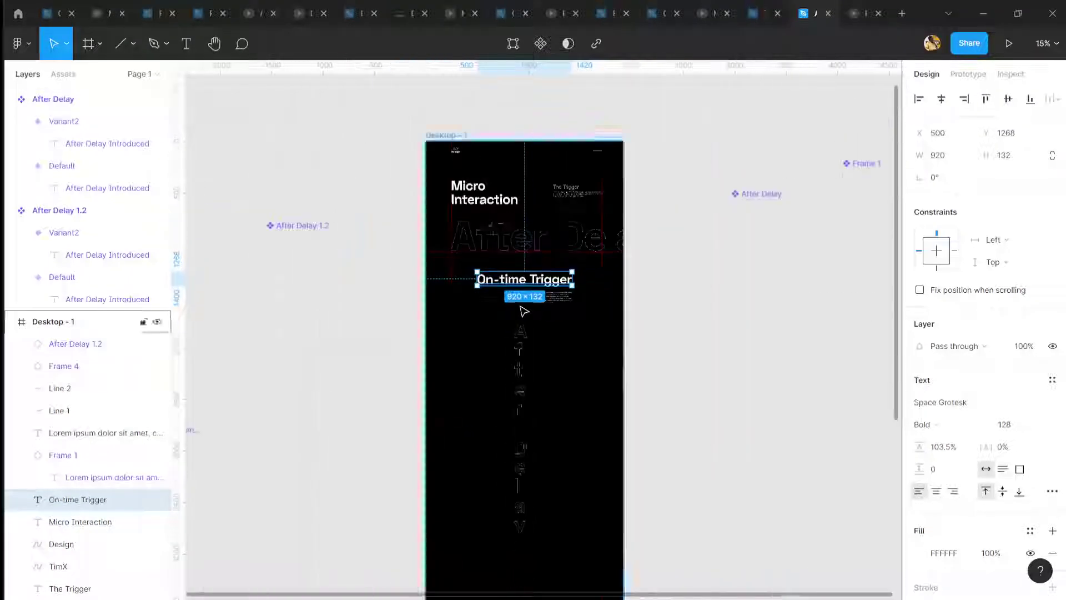
Open the prototype preview of the finished landing page
{"action": "scroll", "coordinate": [523, 300], "scroll_direction": "up", "scroll_amount": 3}
{"action": "scroll", "coordinate": [518, 325], "scroll_direction": "up", "scroll_amount": 2}
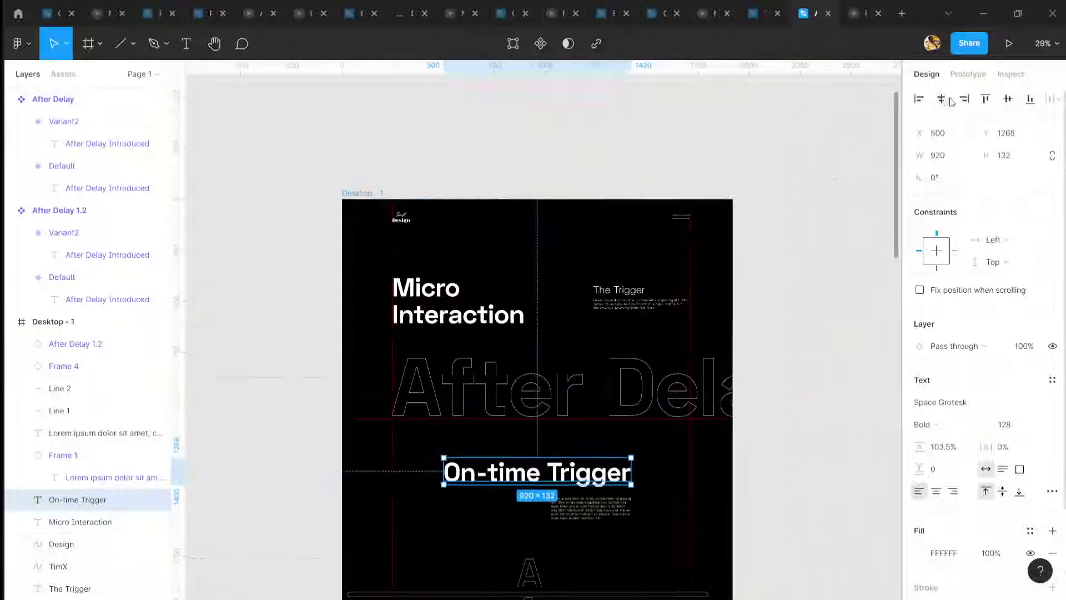
{"action": "left_click", "coordinate": [1012, 53]}
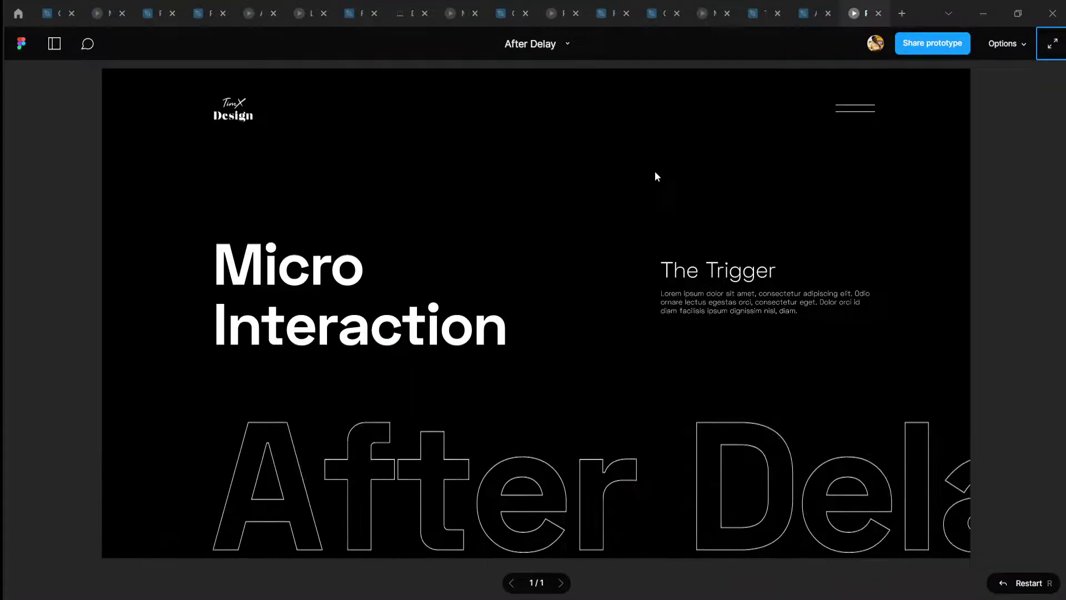